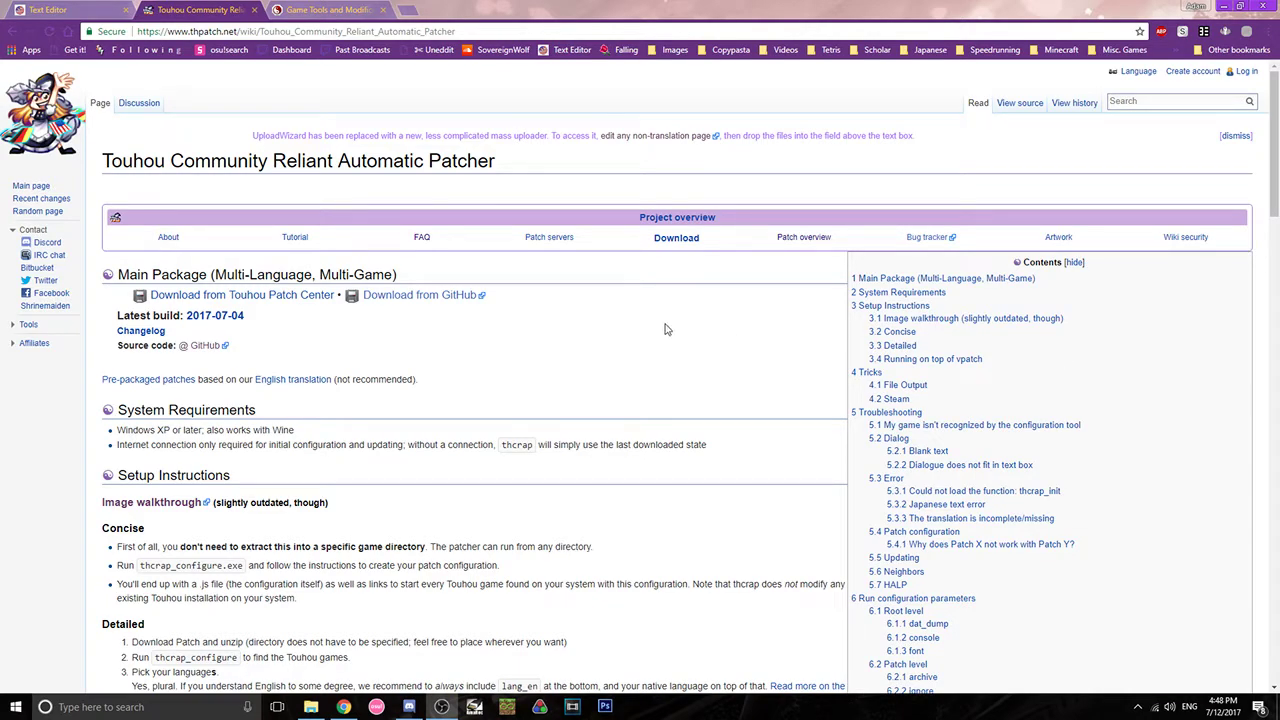
# Step: Select the page title text and clear the selection, twice
pyautogui.moveTo(526, 165); pyautogui.dragTo(106, 162)
pyautogui.click(447, 166)
pyautogui.moveTo(494, 155); pyautogui.dragTo(97, 162)
pyautogui.click(371, 142)
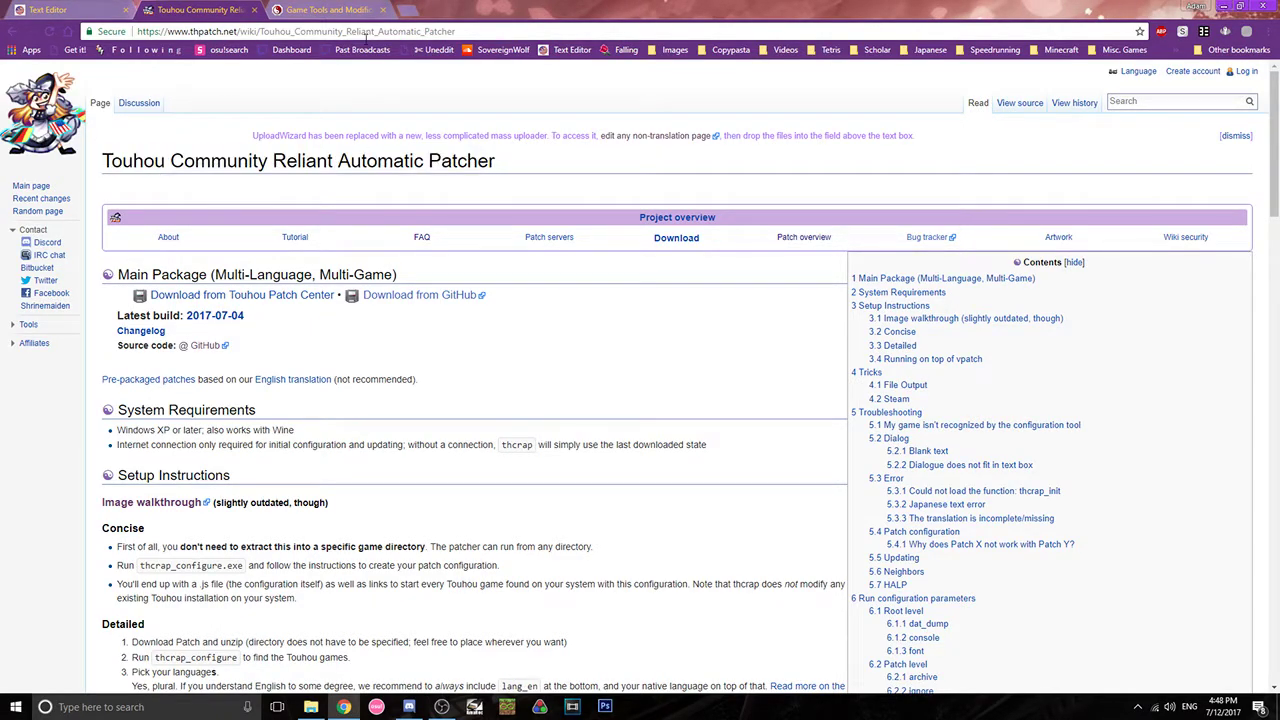
# Step: Cycle through the browser tabs, finishing on the Game Tools and Modifications wiki page
pyautogui.click(300, 9)
pyautogui.click(60, 9)
pyautogui.click(297, 7)
pyautogui.click(200, 9)
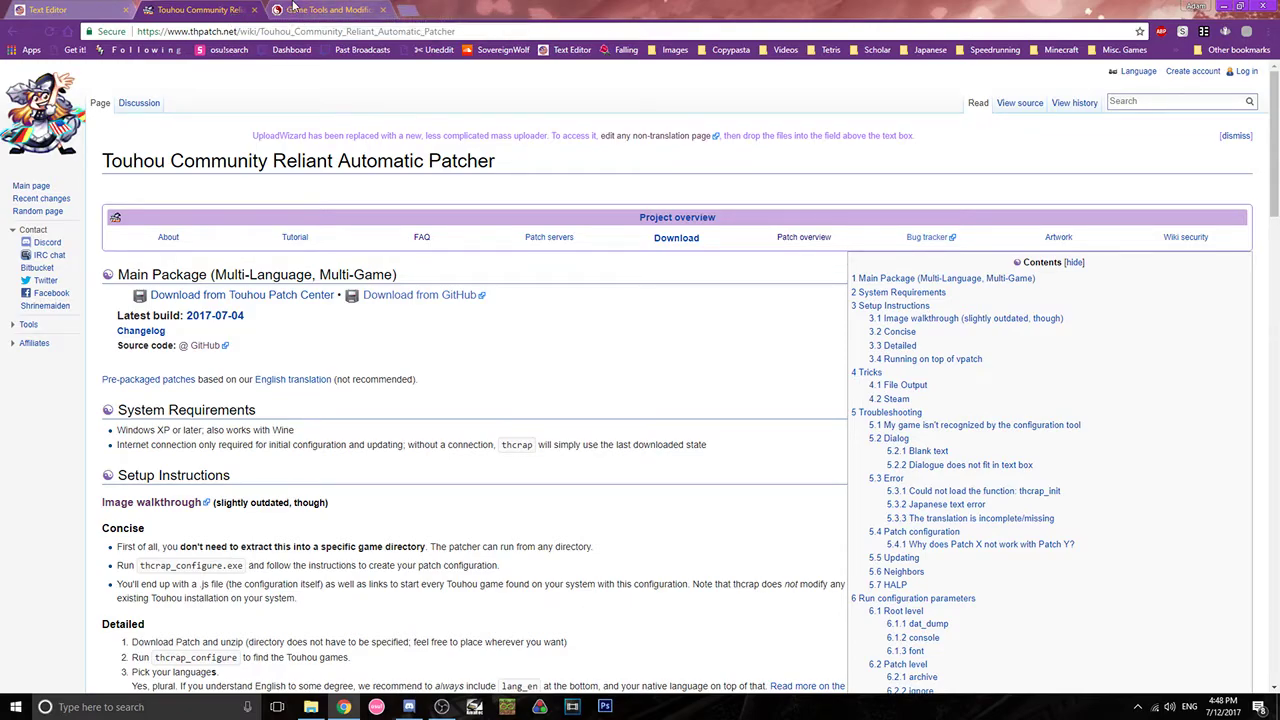
pyautogui.click(300, 9)
# Step: Compare the thcrap patcher page with the wiki's Vsync Patches section, ending on the patcher's Download section
pyautogui.click(240, 9)
pyautogui.click(285, 9)
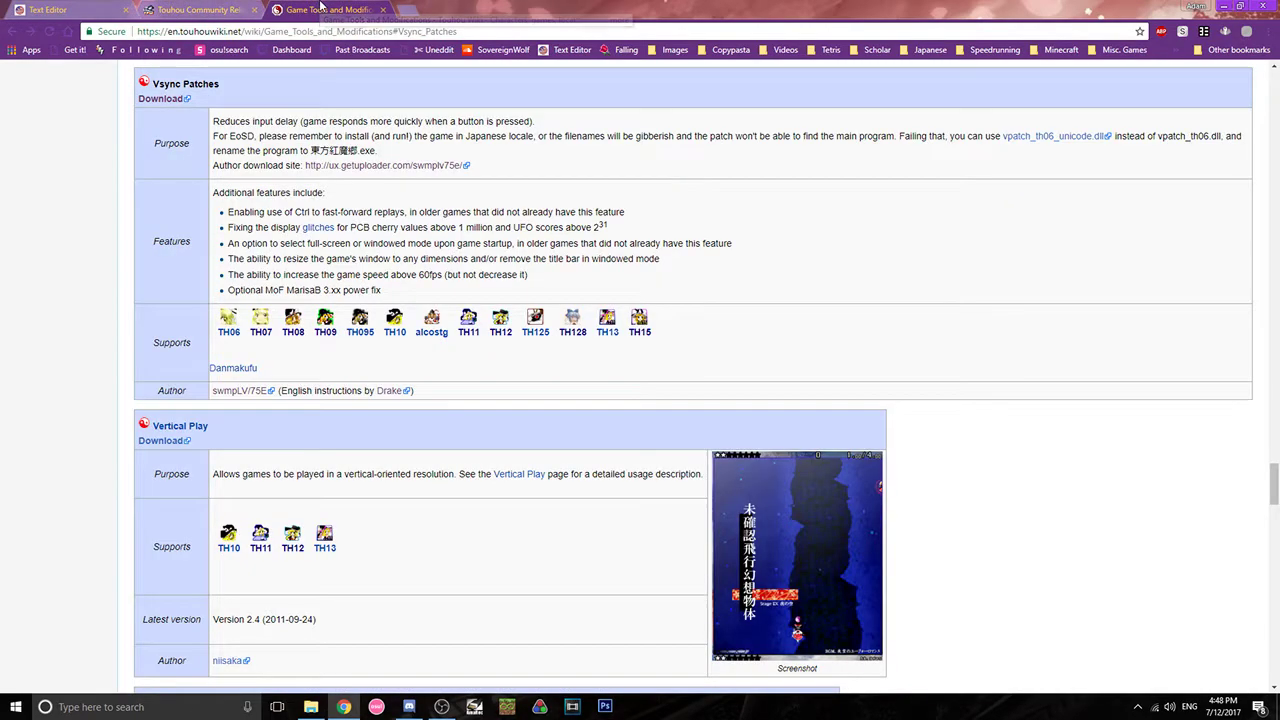
pyautogui.click(221, 9)
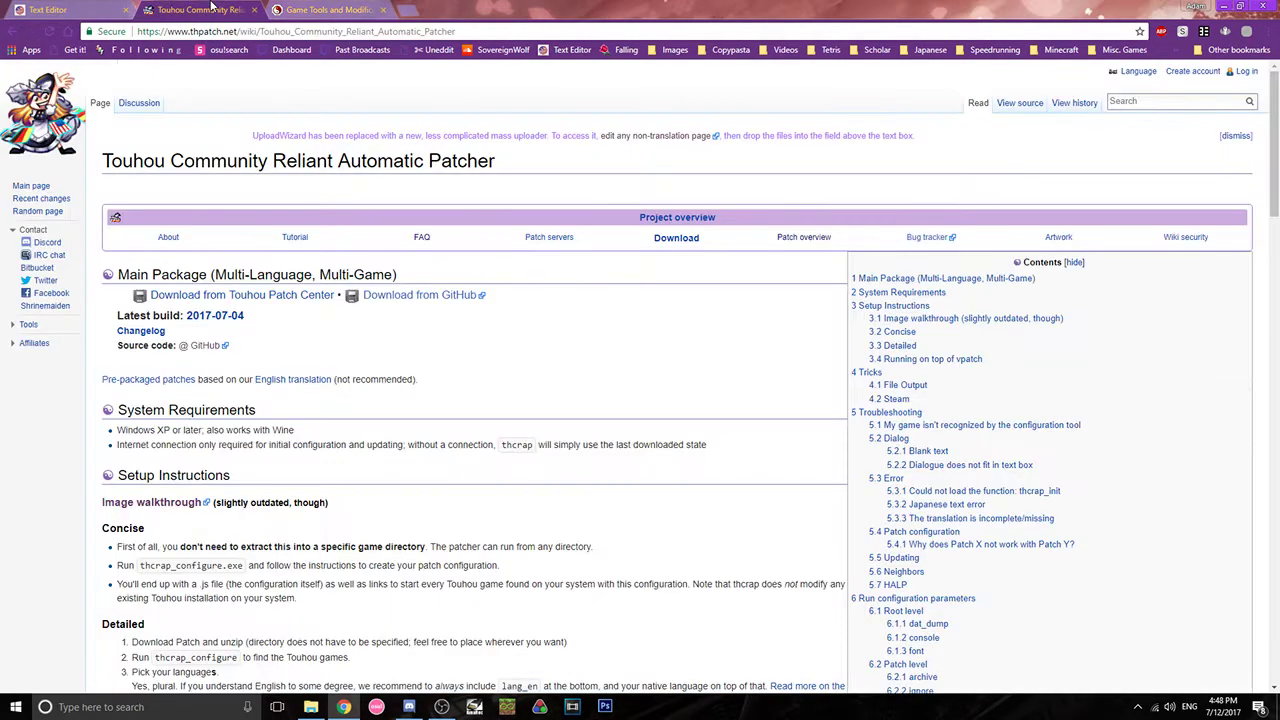
pyautogui.click(330, 9)
pyautogui.click(200, 9)
pyautogui.scroll(-1, 293, 290)
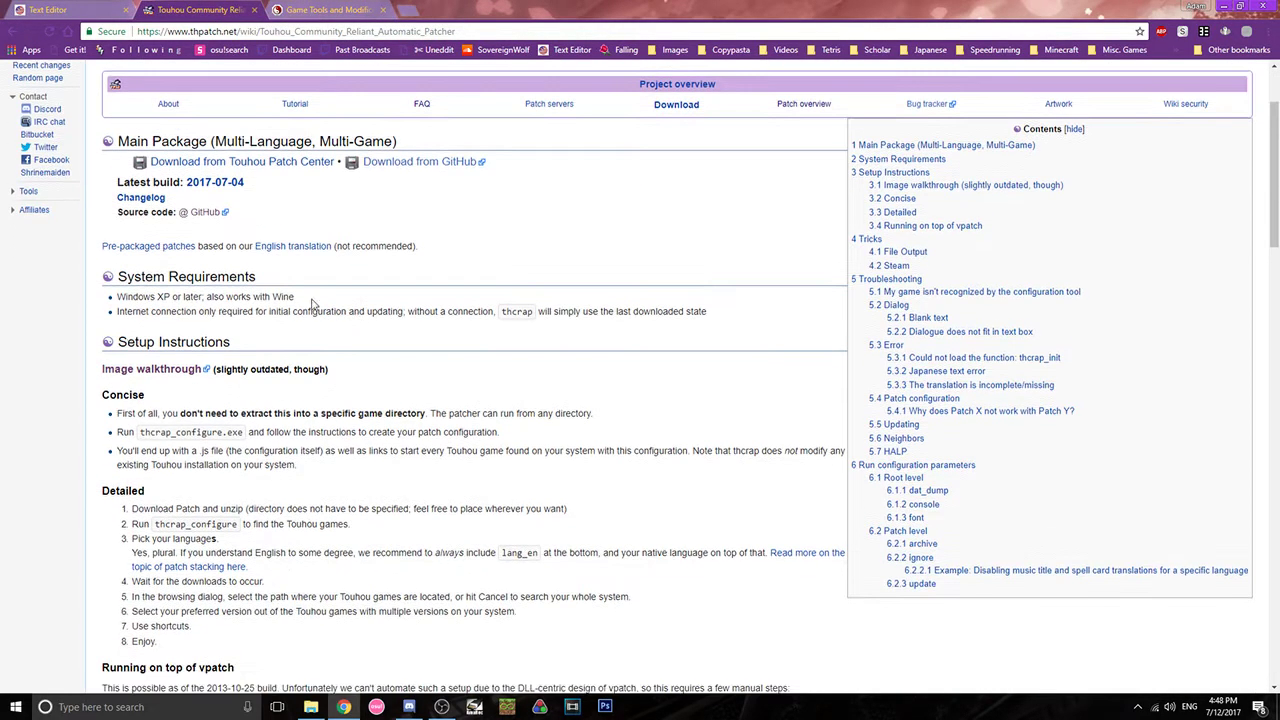
pyautogui.scroll(1, 293, 250)
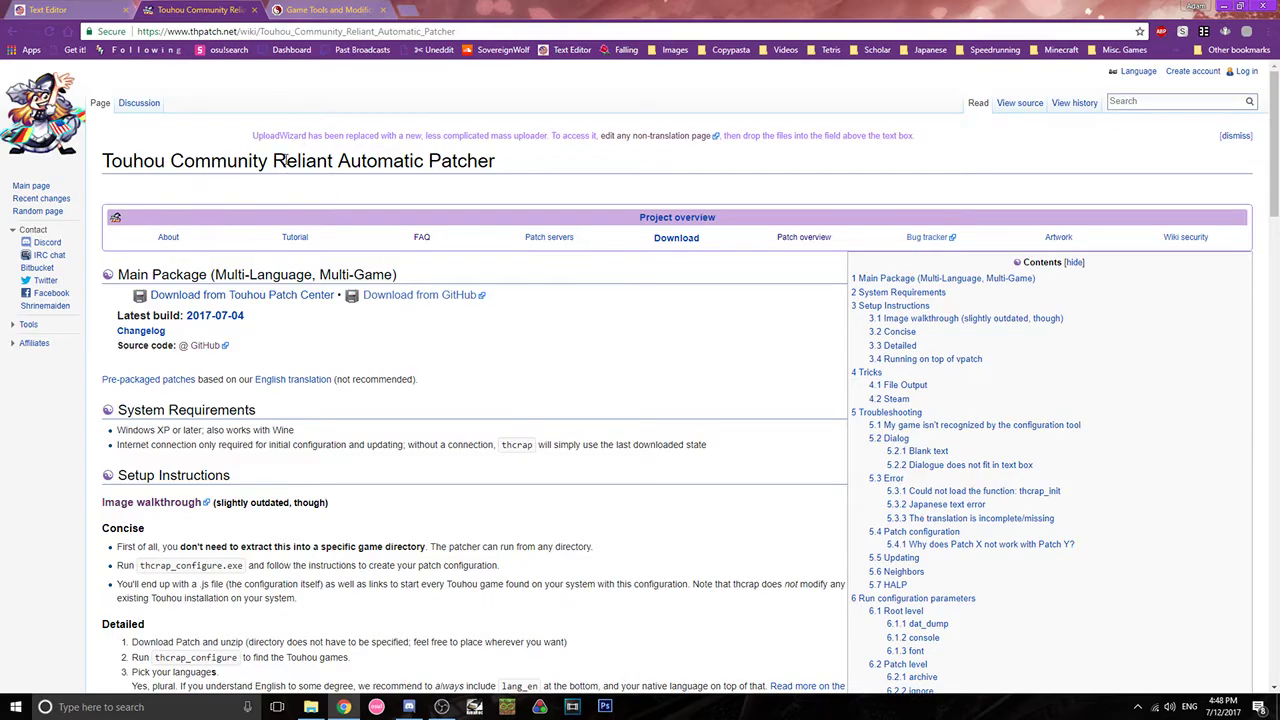
pyautogui.click(302, 7)
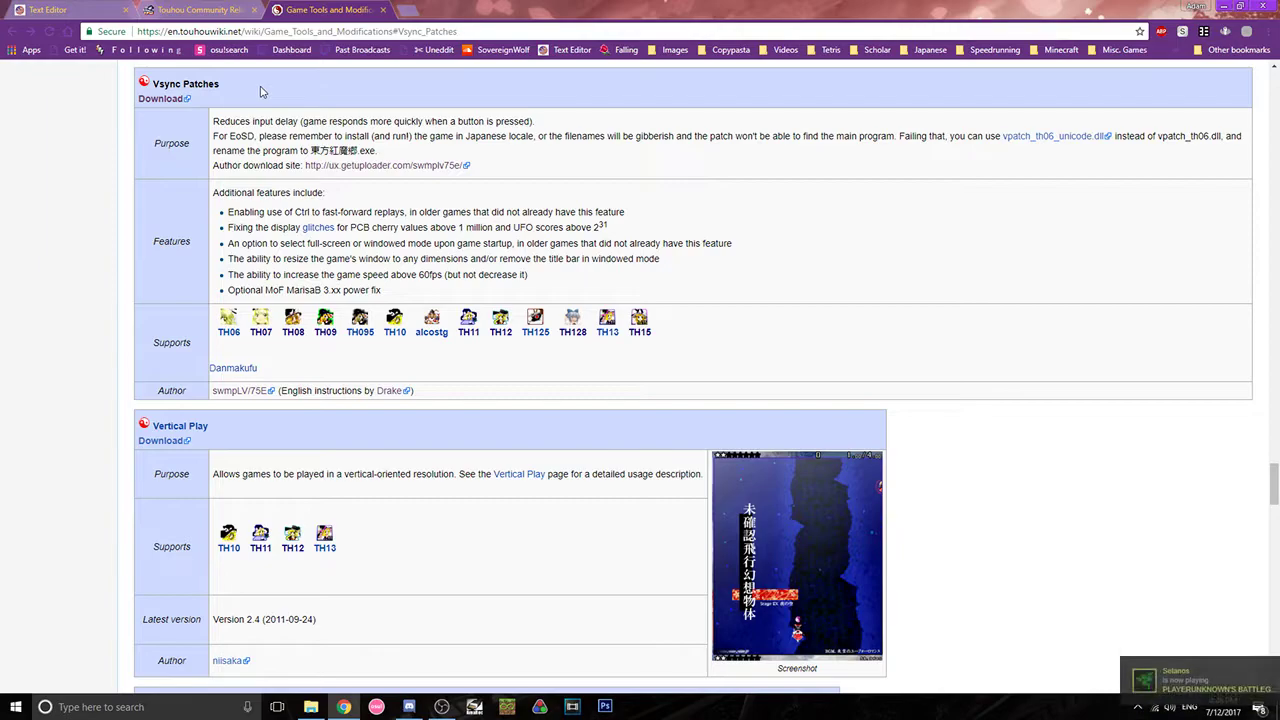
pyautogui.click(223, 7)
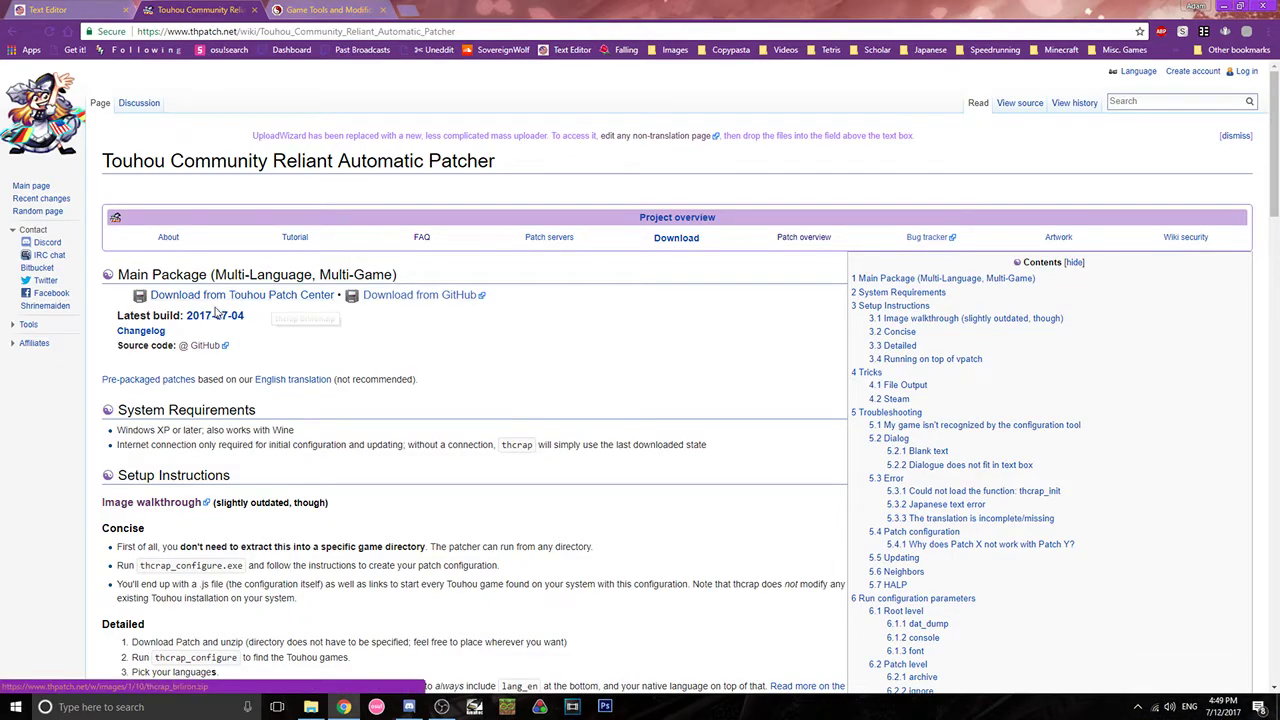
pyautogui.hotkey('ctrl', 'Tab')
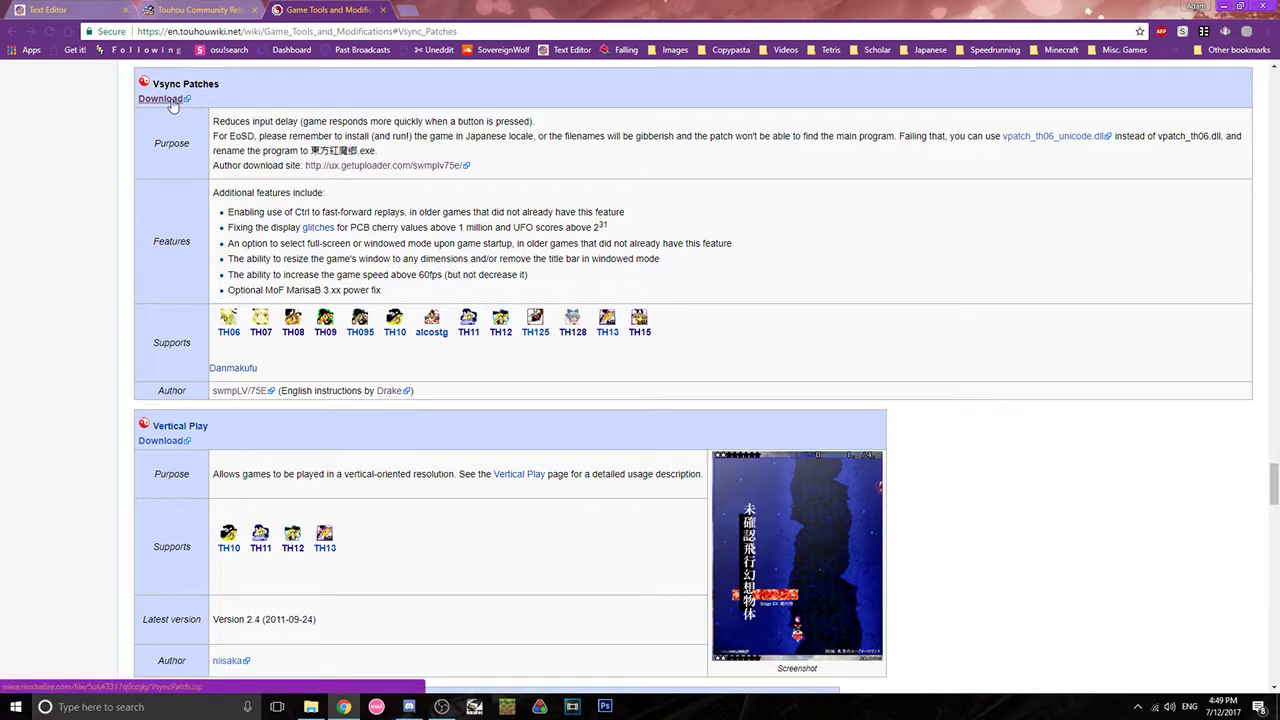
pyautogui.click(172, 10)
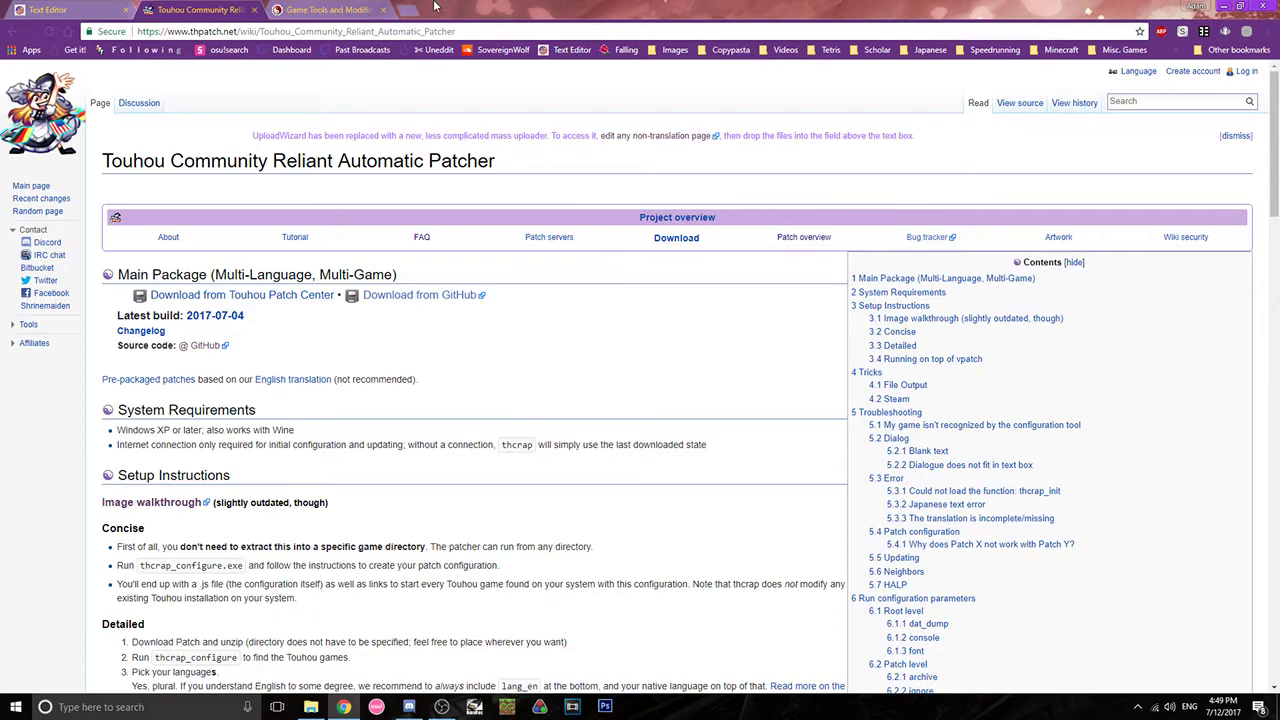
# Step: Minimize Chrome and reposition the File Explorer window showing the Touhou games folder
pyautogui.click(1223, 7)
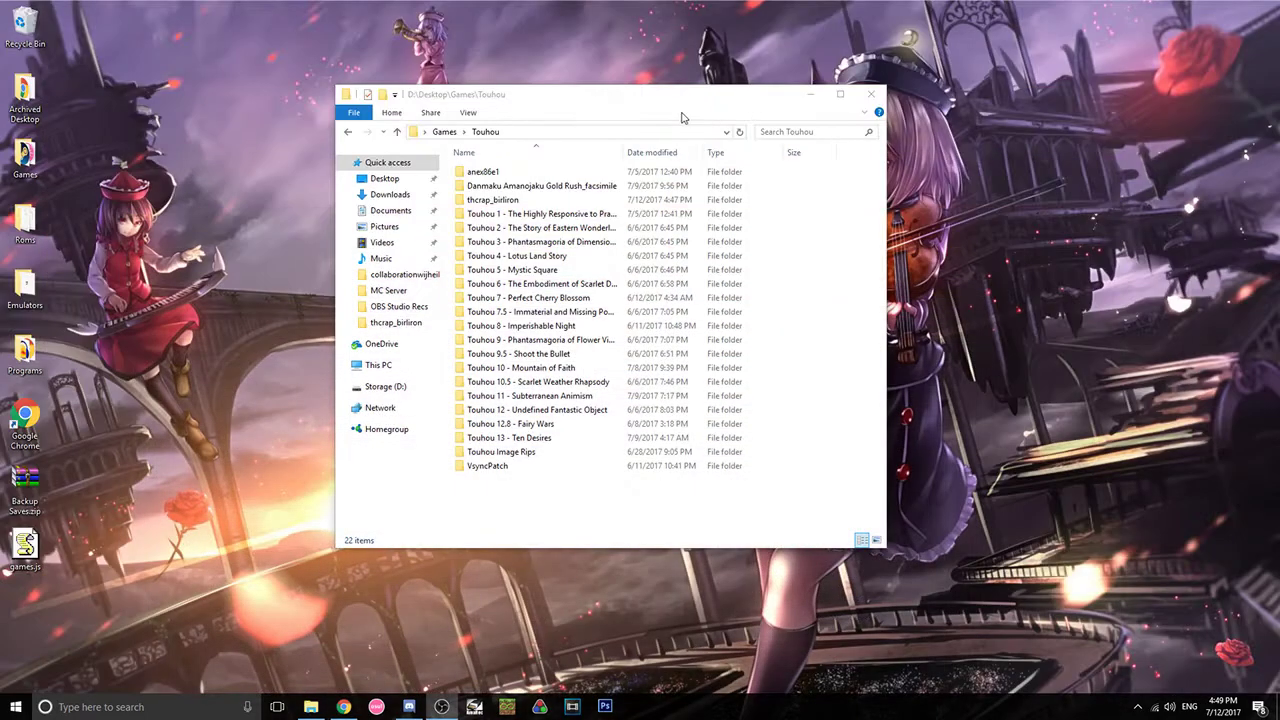
pyautogui.moveTo(589, 103); pyautogui.dragTo(659, 82)
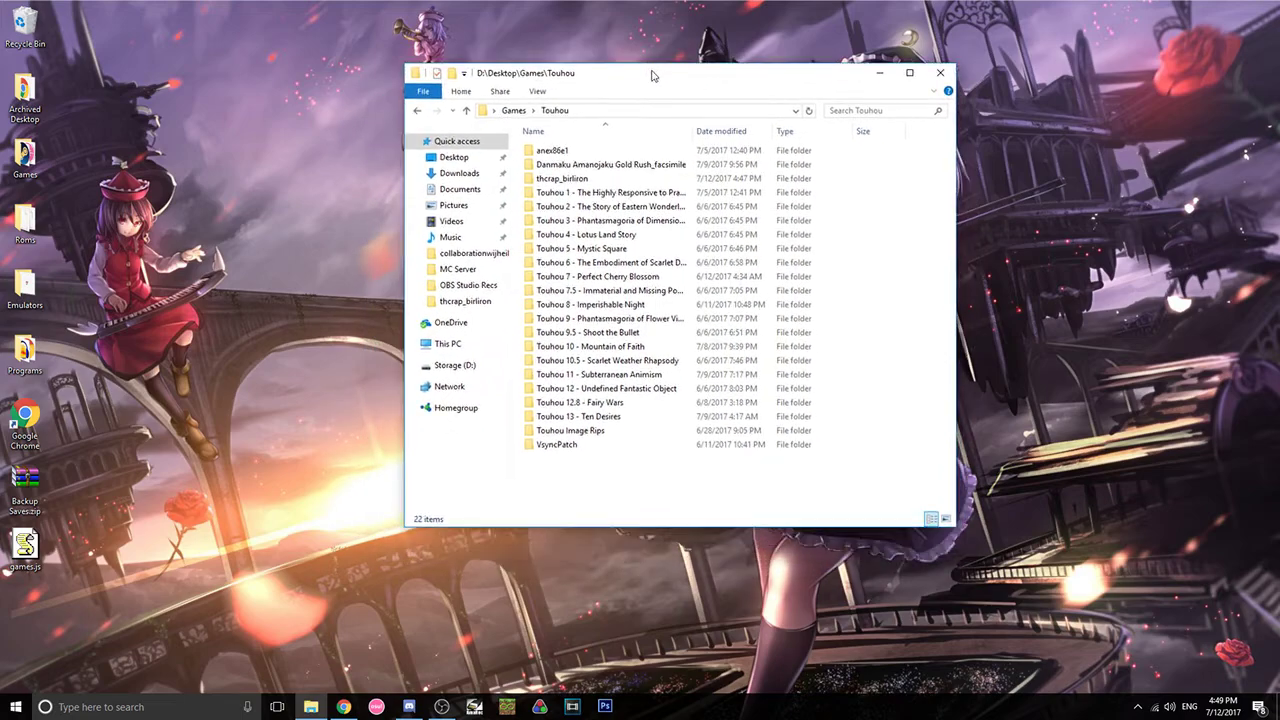
pyautogui.click(850, 249)
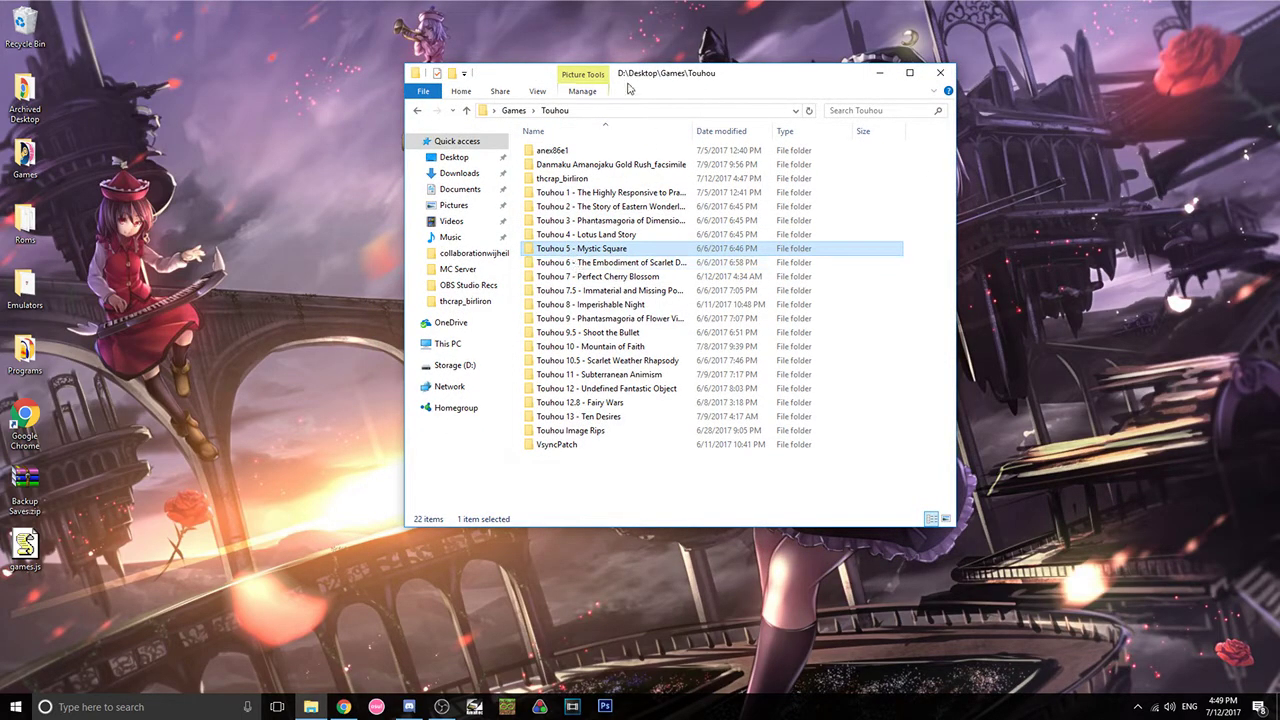
pyautogui.moveTo(628, 88); pyautogui.dragTo(548, 105)
pyautogui.click(841, 229)
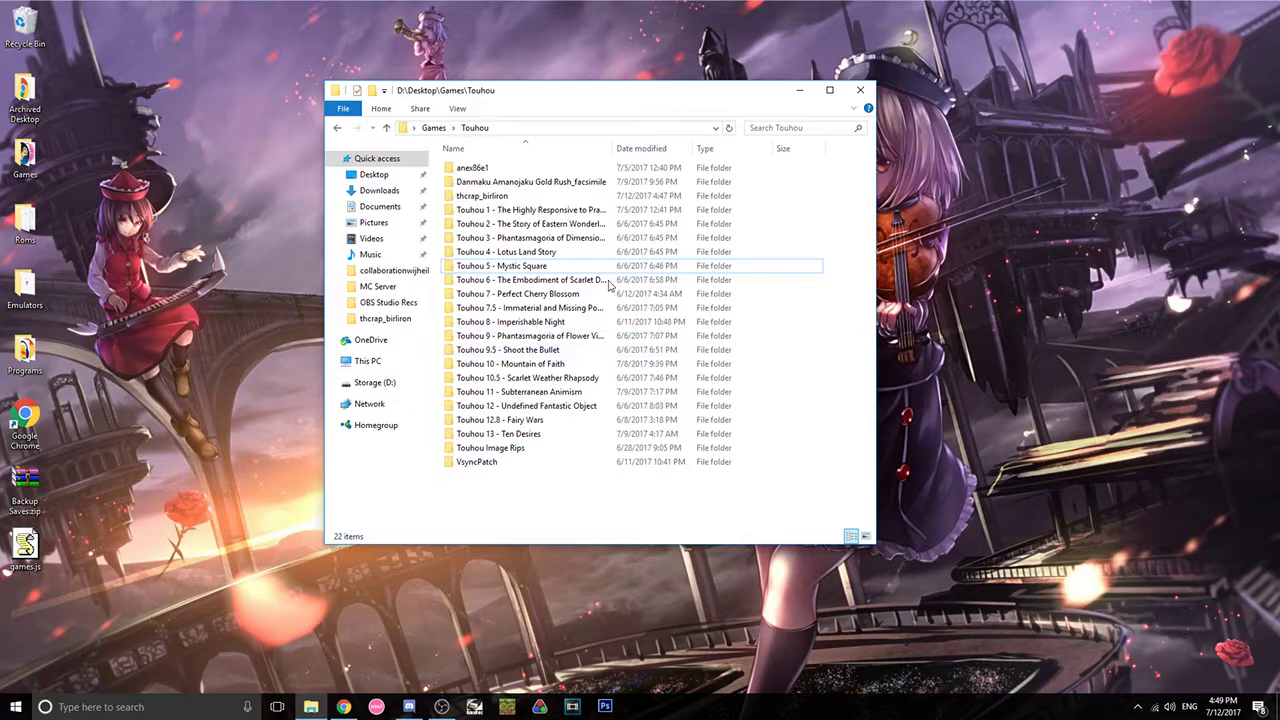
# Step: Open the VsyncPatch folder inside Games\Touhou
pyautogui.click(489, 197)
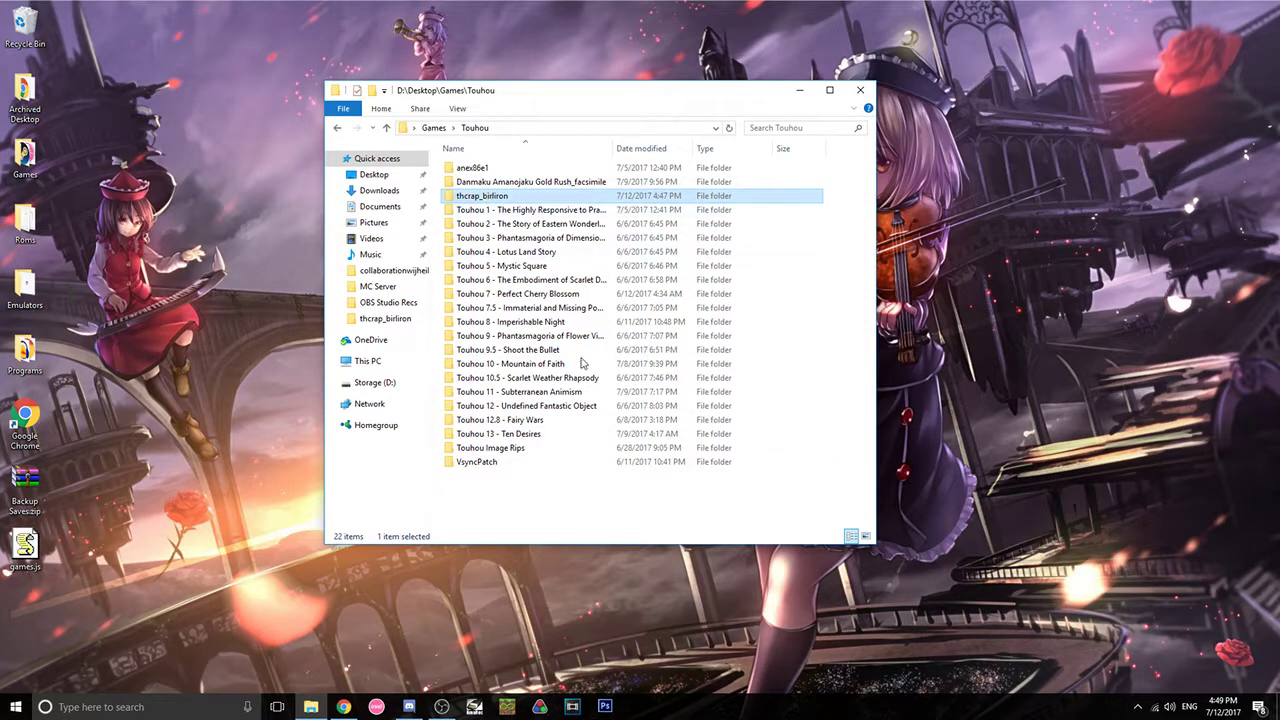
pyautogui.click(496, 464)
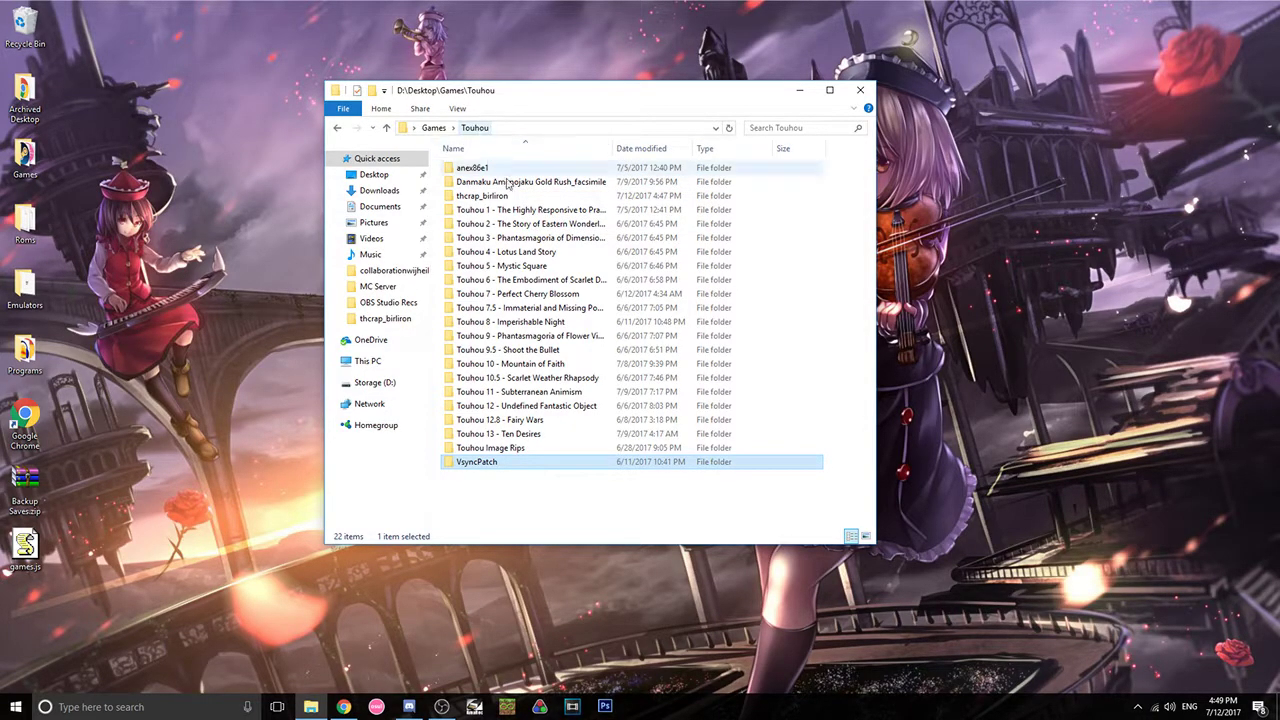
pyautogui.doubleClick(516, 463)
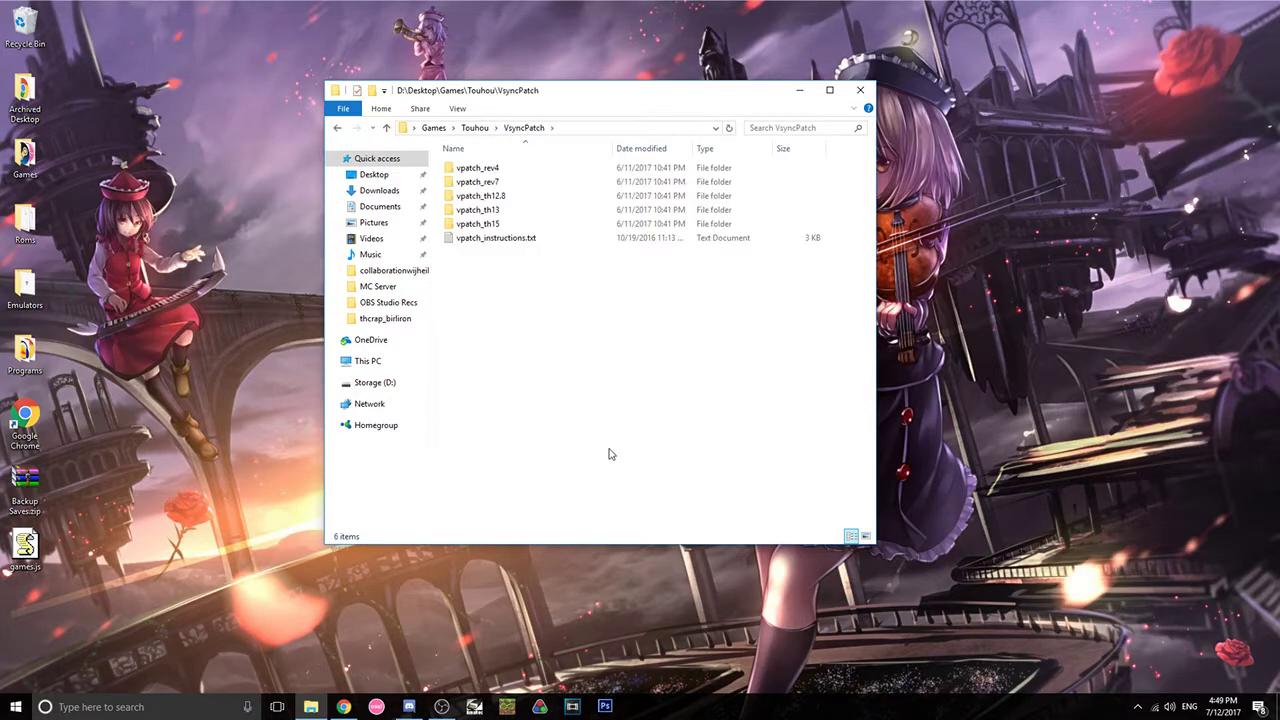
# Step: Compare the vpatch_rev4 and vpatch_rev7 folders, checking vpatch_th095.dll in each
pyautogui.doubleClick(488, 184)
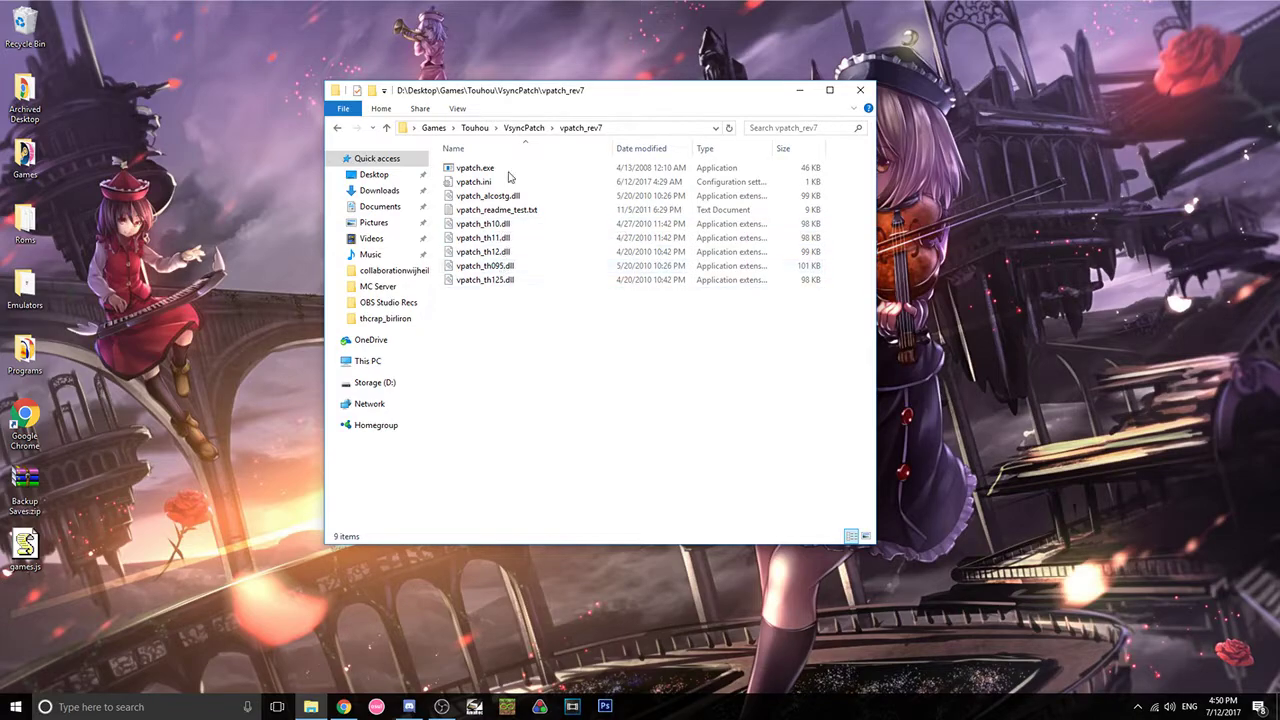
pyautogui.click(524, 127)
pyautogui.doubleClick(527, 167)
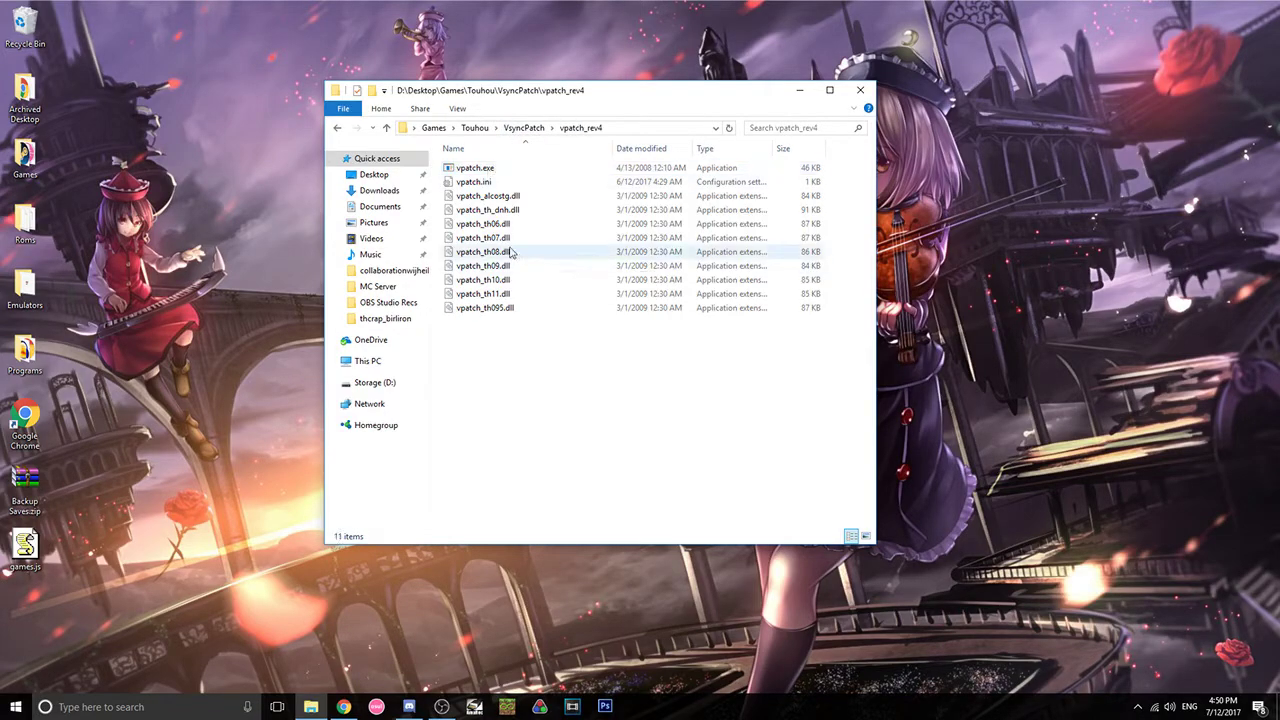
pyautogui.click(485, 310)
pyautogui.click(524, 127)
pyautogui.doubleClick(526, 193)
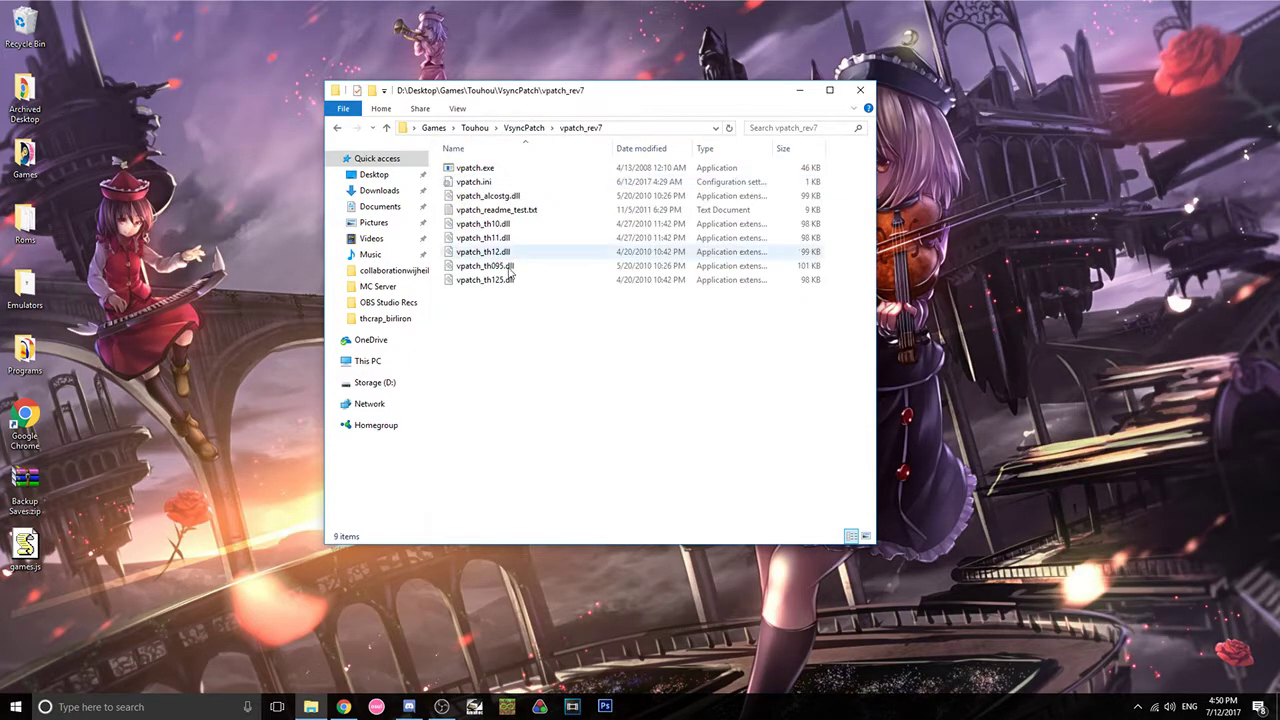
pyautogui.click(510, 266)
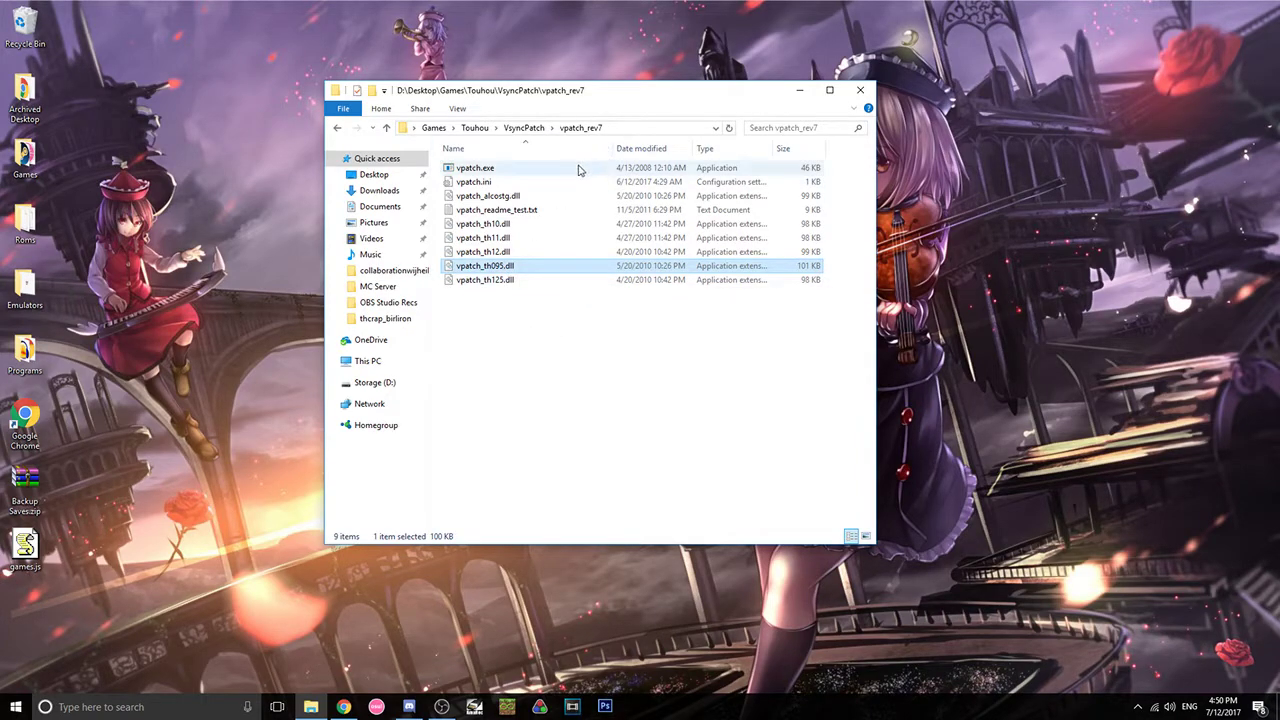
pyautogui.click(524, 127)
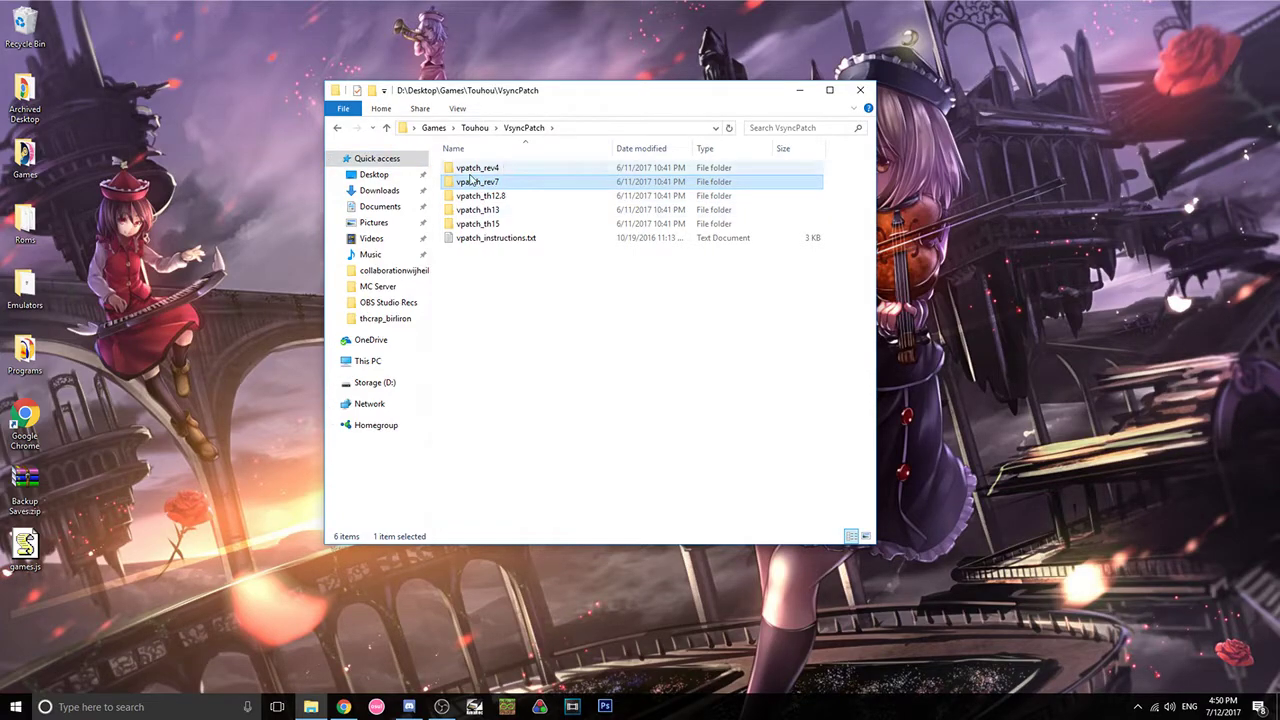
# Step: In vpatch_rev7, select vpatch_th11.dll, vpatch.ini and vpatch.exe together
pyautogui.moveTo(487, 185)
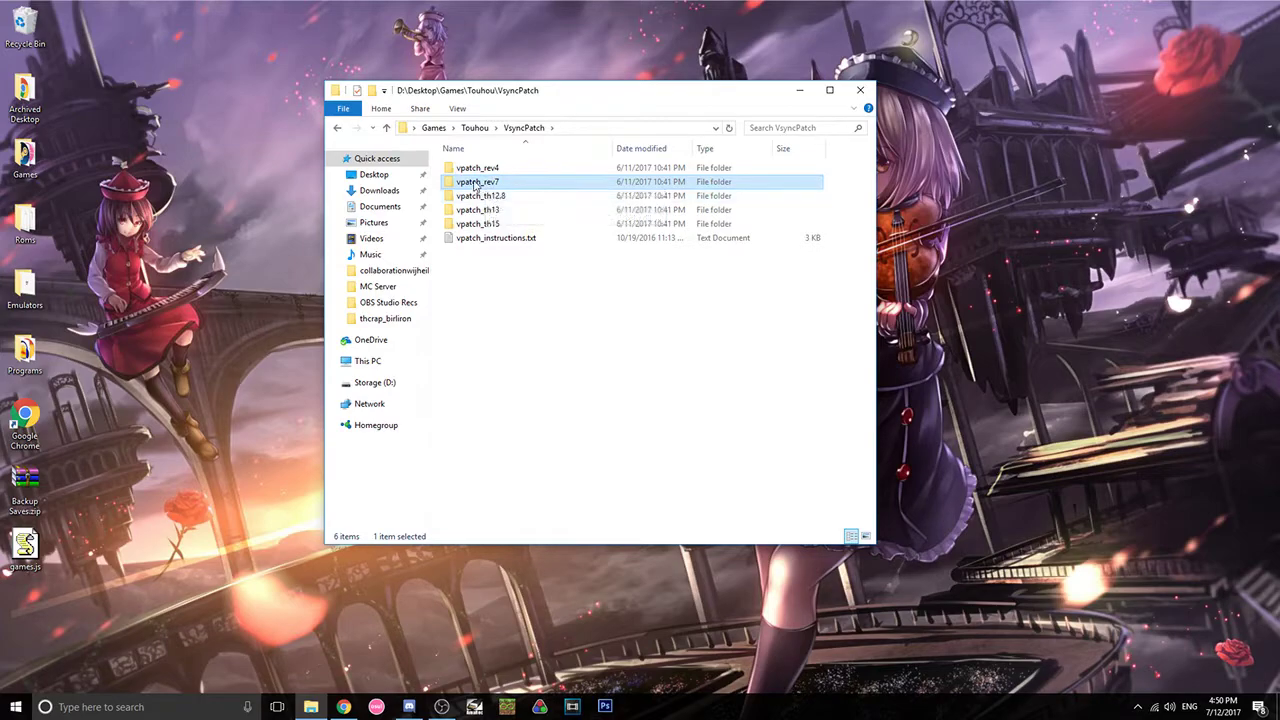
pyautogui.doubleClick(477, 184)
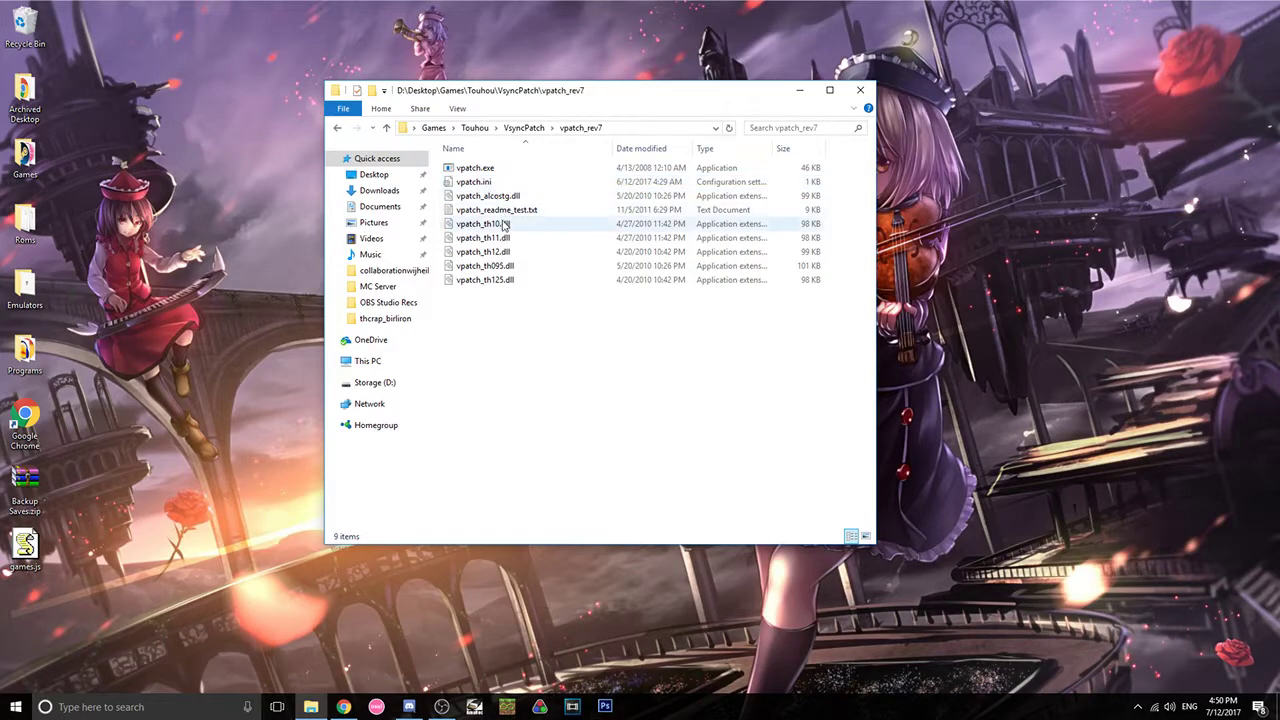
pyautogui.click(515, 127)
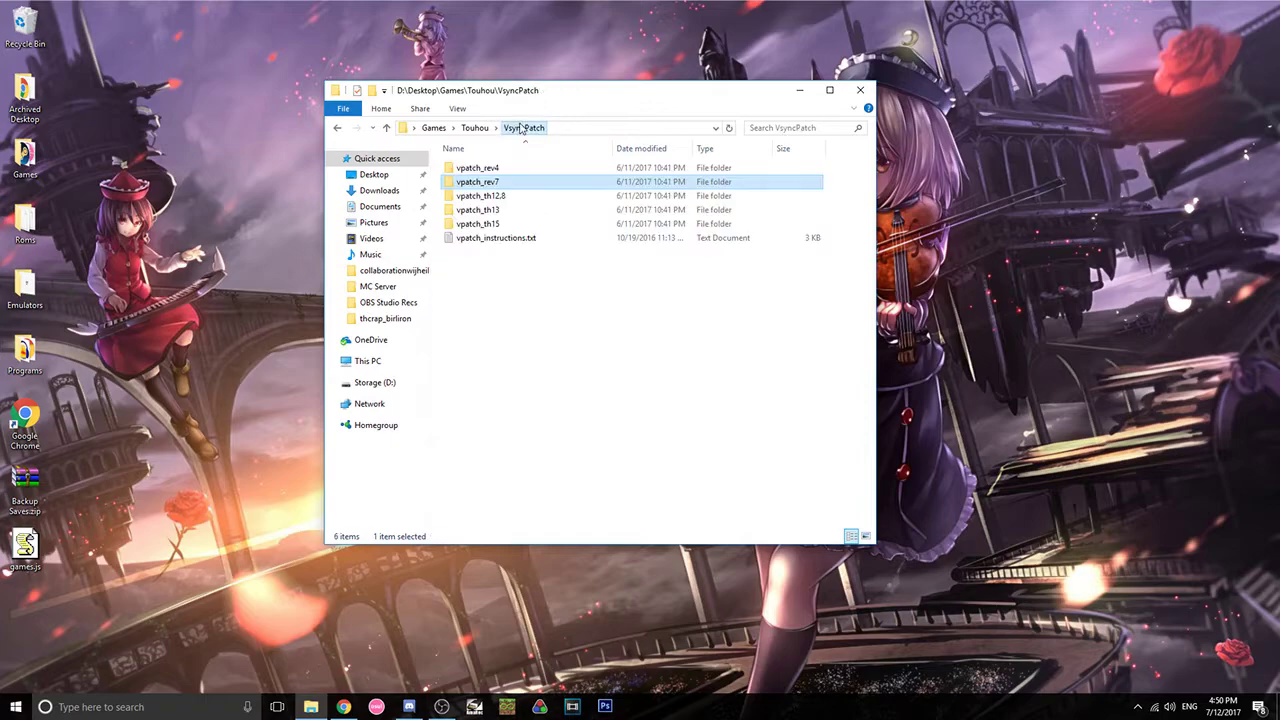
pyautogui.doubleClick(497, 187)
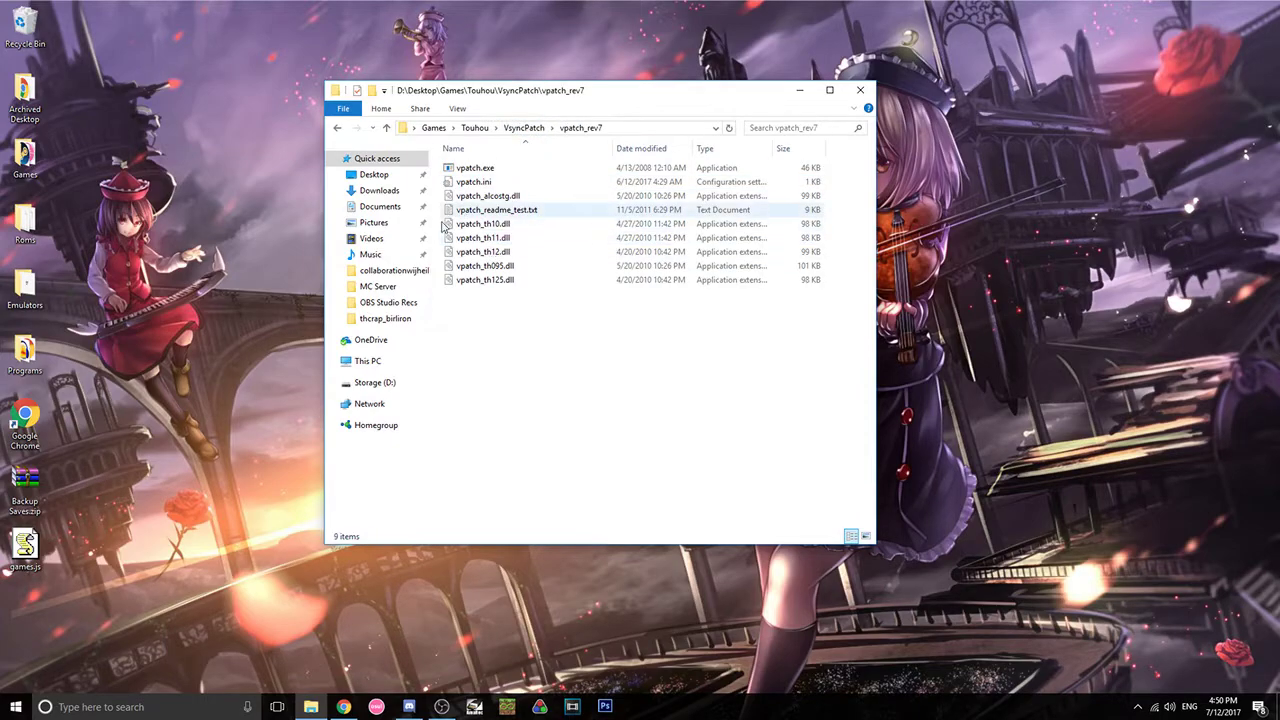
pyautogui.click(500, 240)
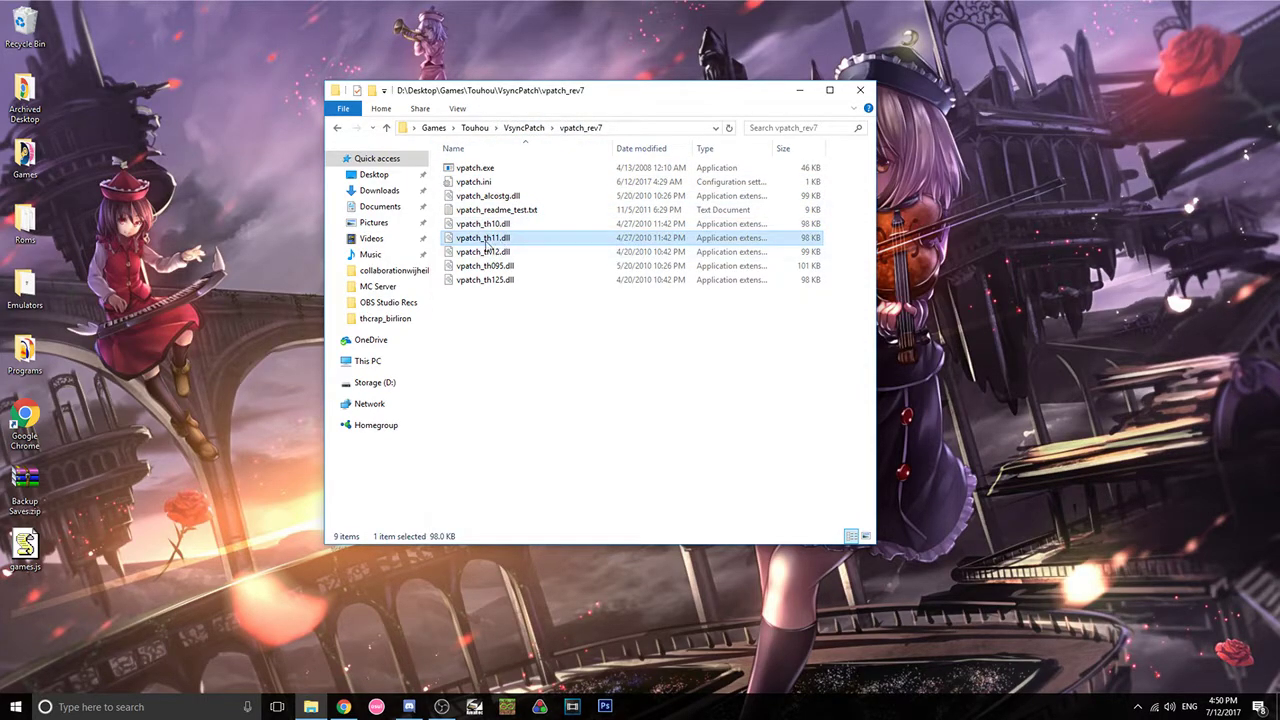
pyautogui.keyDown('ctrl'); pyautogui.click(486, 181); pyautogui.keyUp('ctrl')
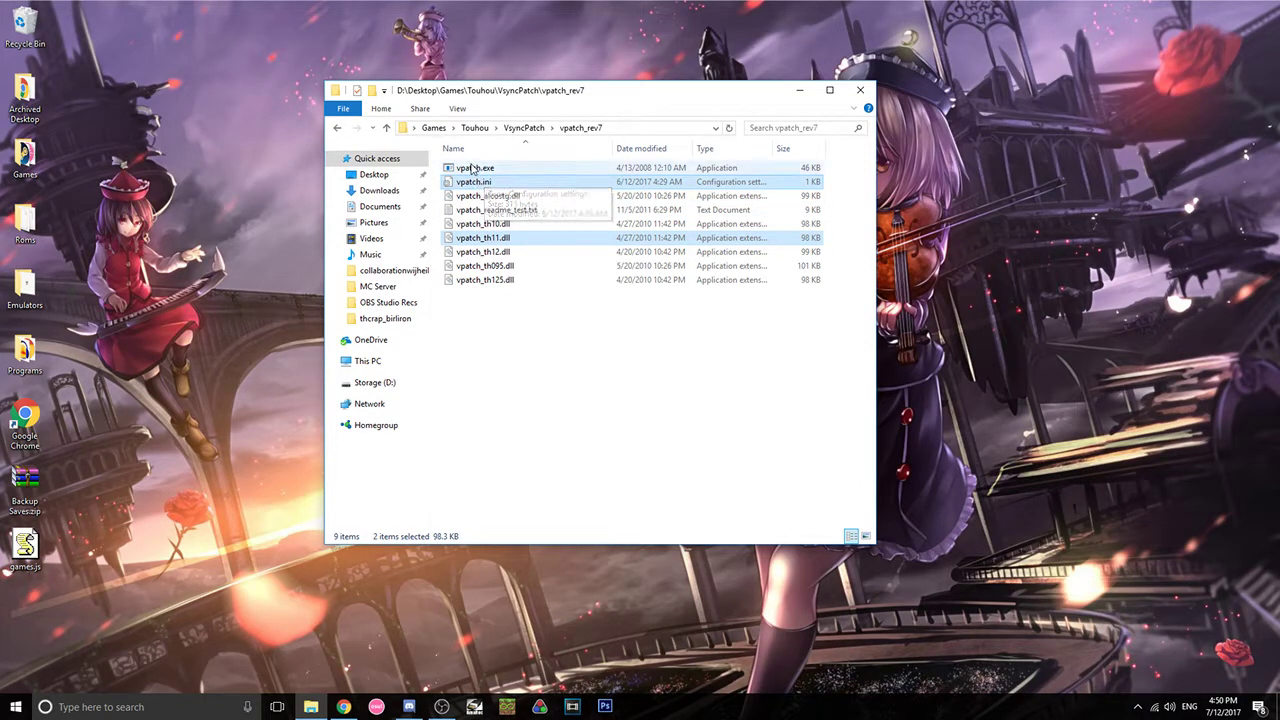
pyautogui.keyDown('ctrl'); pyautogui.click(472, 168); pyautogui.keyUp('ctrl')
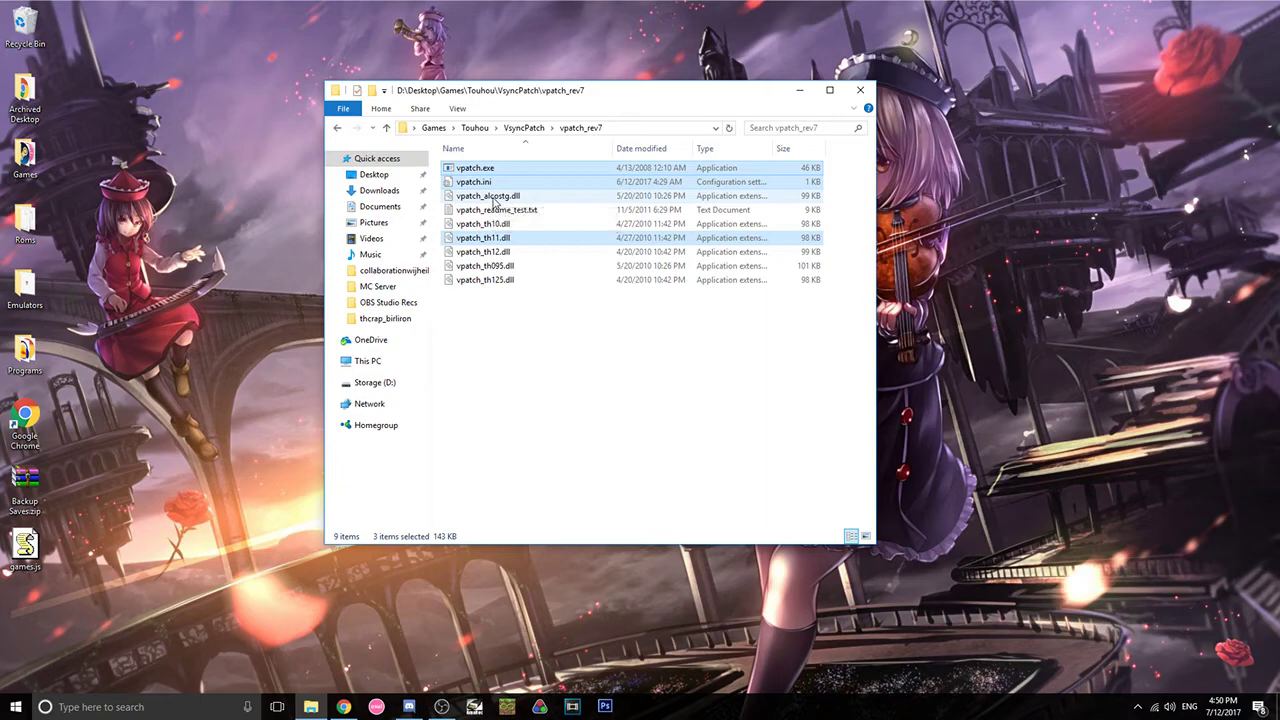
# Step: Paste the vpatch files into Touhou 11 - Subterranean Animism, replacing the existing ones
pyautogui.click(482, 128)
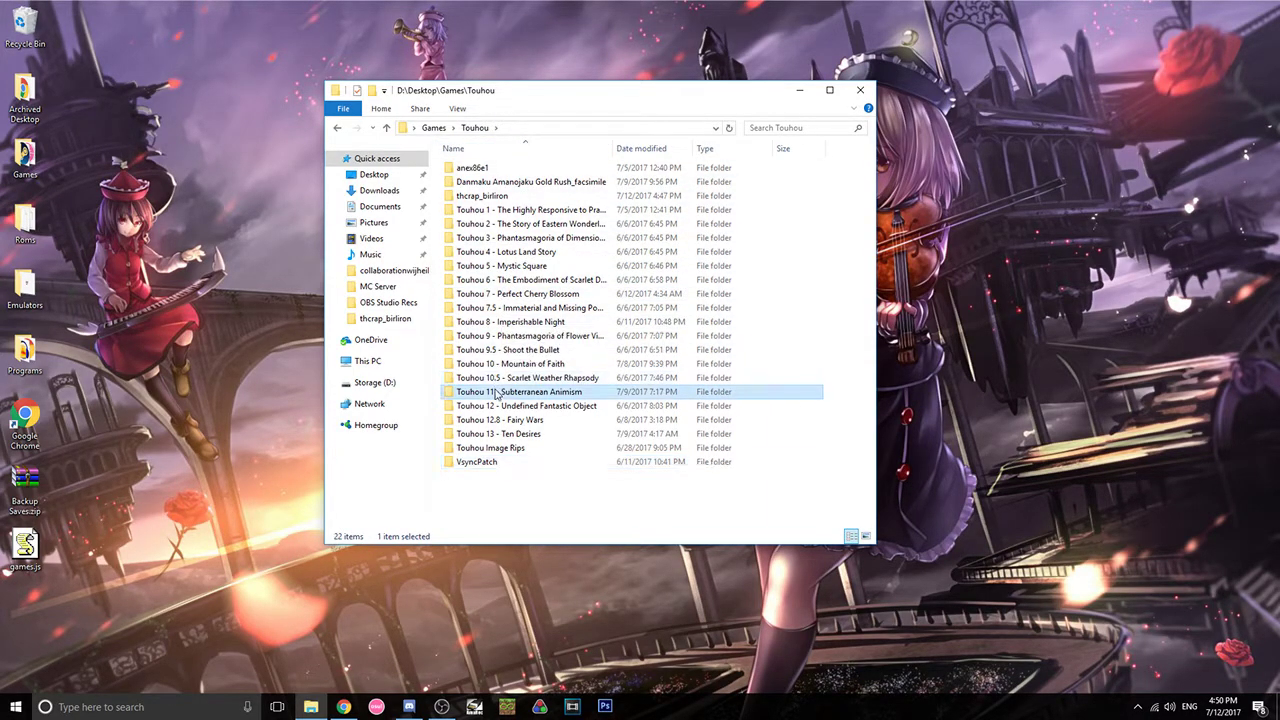
pyautogui.doubleClick(498, 391)
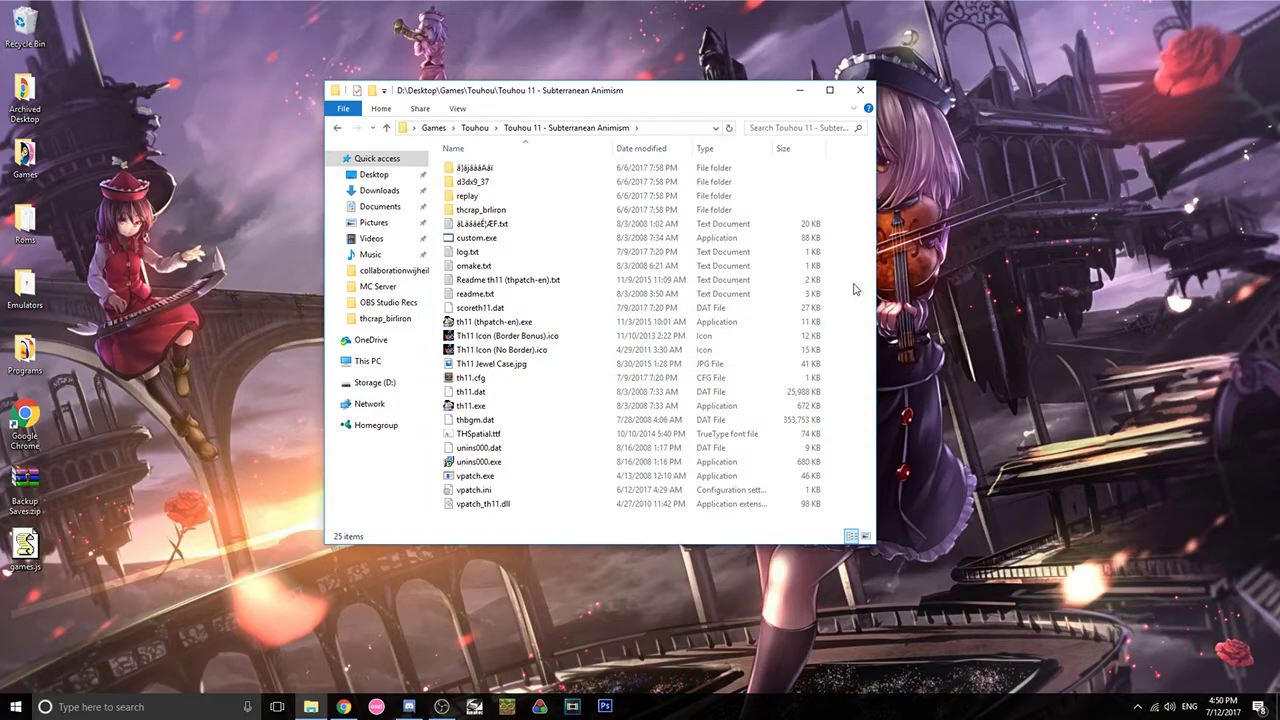
pyautogui.hotkey('ctrl', 'v')
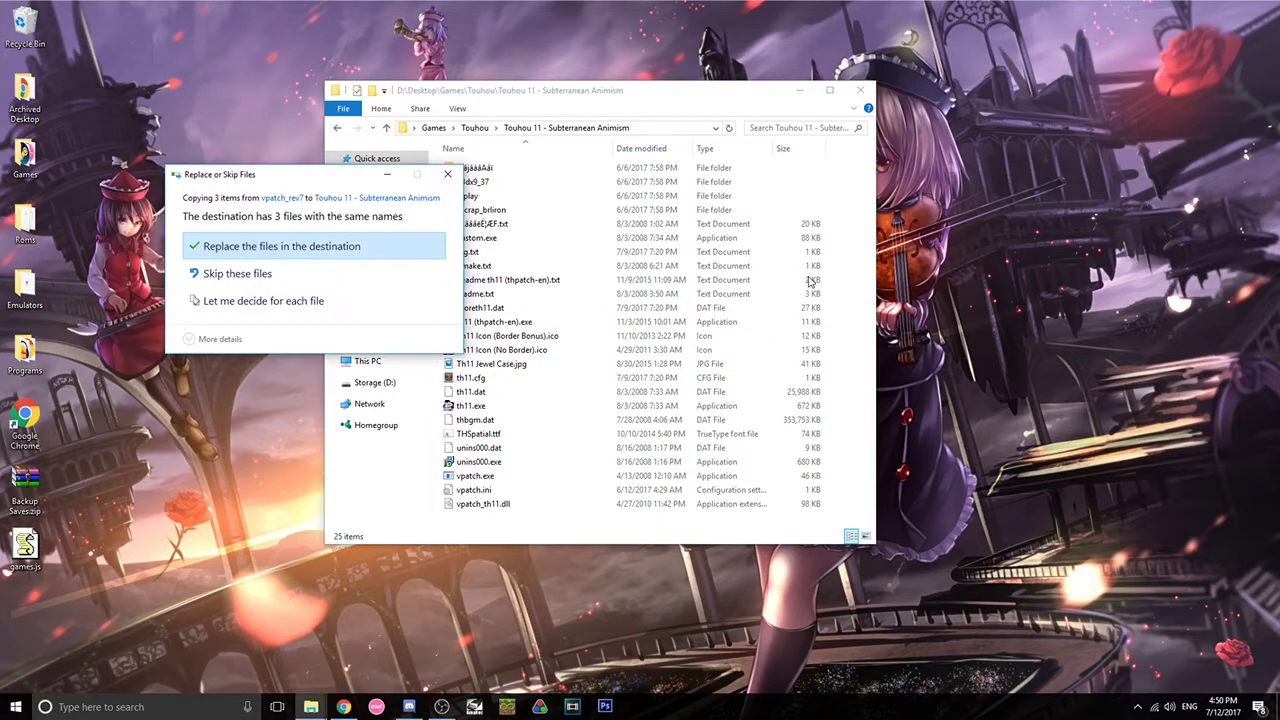
pyautogui.click(305, 248)
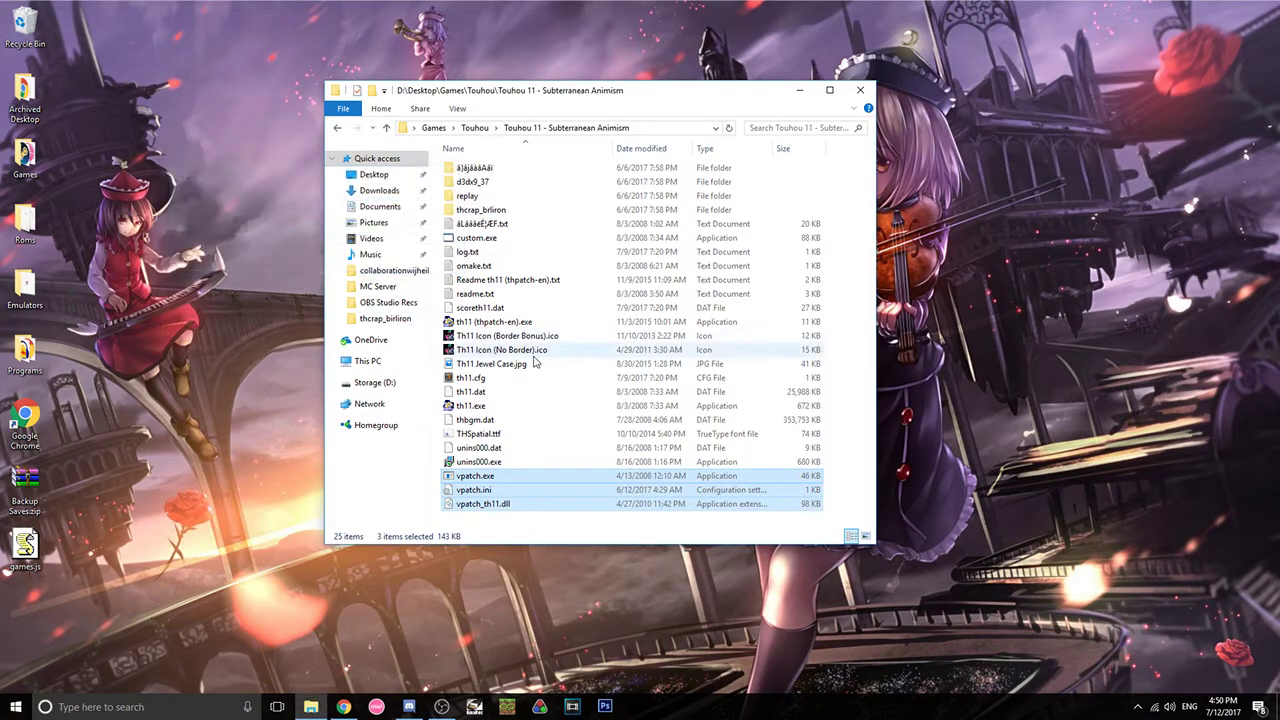
# Step: Open the Touhou 11 copy of vpatch.ini in Notepad
pyautogui.click(856, 350)
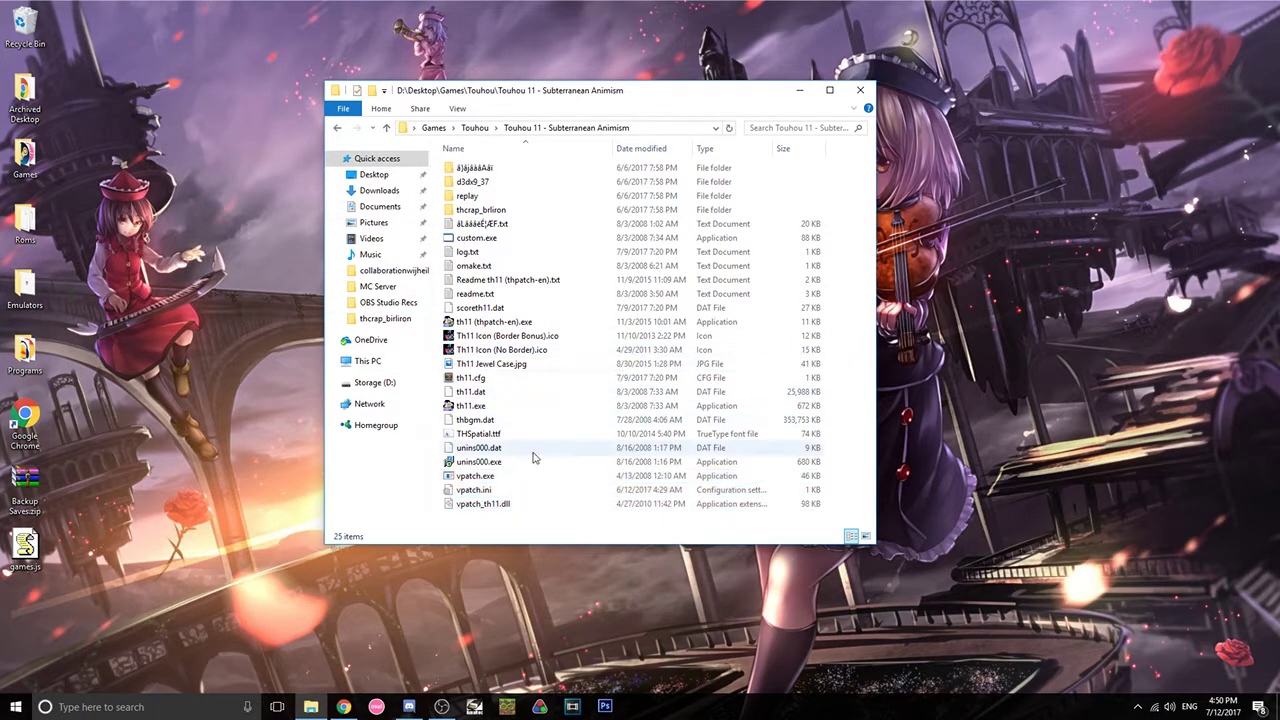
pyautogui.doubleClick(485, 491)
pyautogui.moveTo(380, 58); pyautogui.dragTo(432, 57)
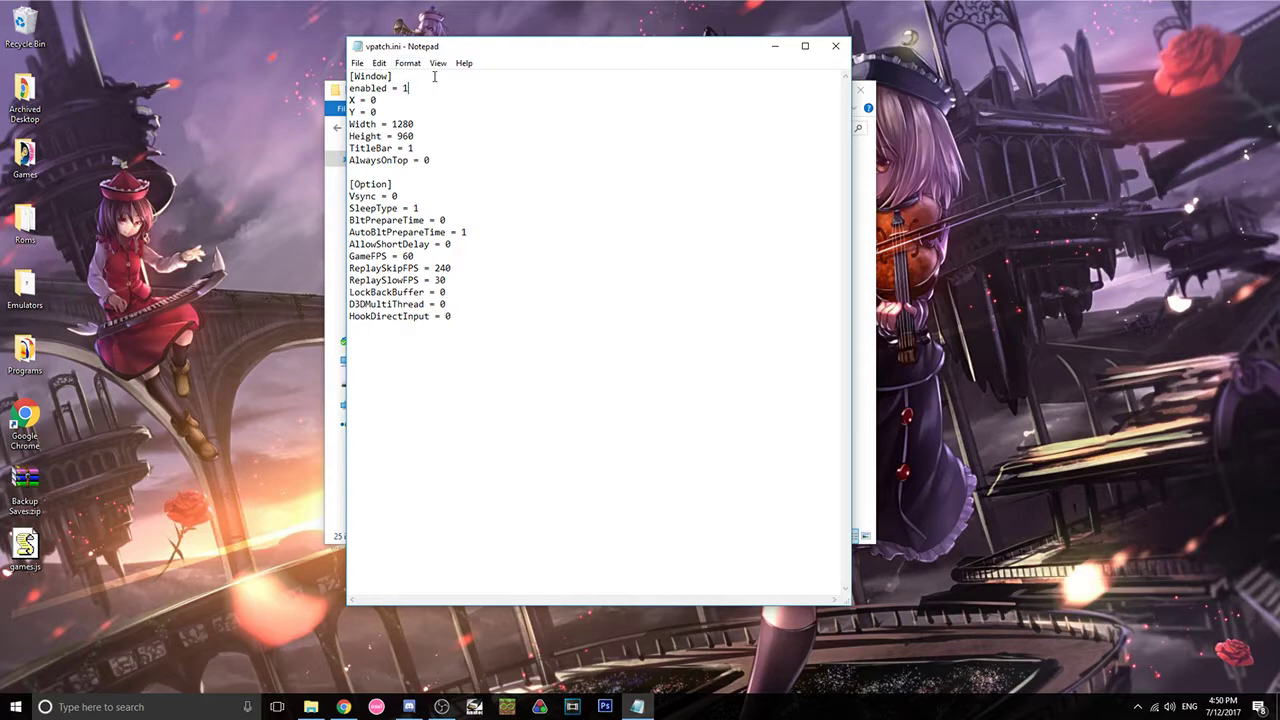
# Step: Check the Window section of vpatch.ini: enabled = 1 and Width = 1280
pyautogui.doubleClick(390, 78)
pyautogui.click(423, 88)
pyautogui.click(414, 124)
pyautogui.moveTo(416, 124)
pyautogui.mouseDown()
pyautogui.moveTo(340, 124)
pyautogui.moveTo(392, 124)
pyautogui.mouseUp()
pyautogui.click(415, 123)
pyautogui.click(401, 124)
pyautogui.moveTo(394, 124); pyautogui.dragTo(397, 136)
# Step: Set TitleBar to 1 and close vpatch.ini
pyautogui.moveTo(422, 150); pyautogui.dragTo(403, 148)
pyautogui.write('1')
pyautogui.click(836, 46)
pyautogui.click(855, 270)
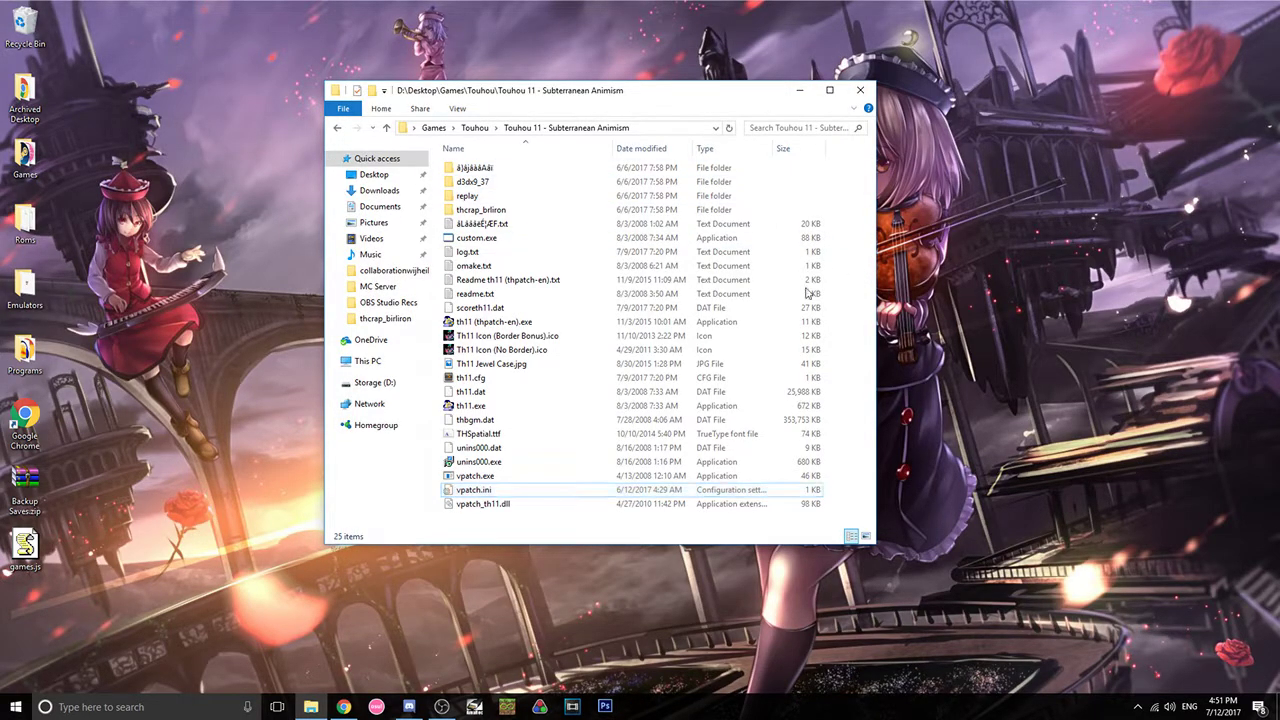
# Step: Go to VsyncPatch and open vpatch_rev4, glancing at vpatch_rev7 on the way
pyautogui.click(474, 127)
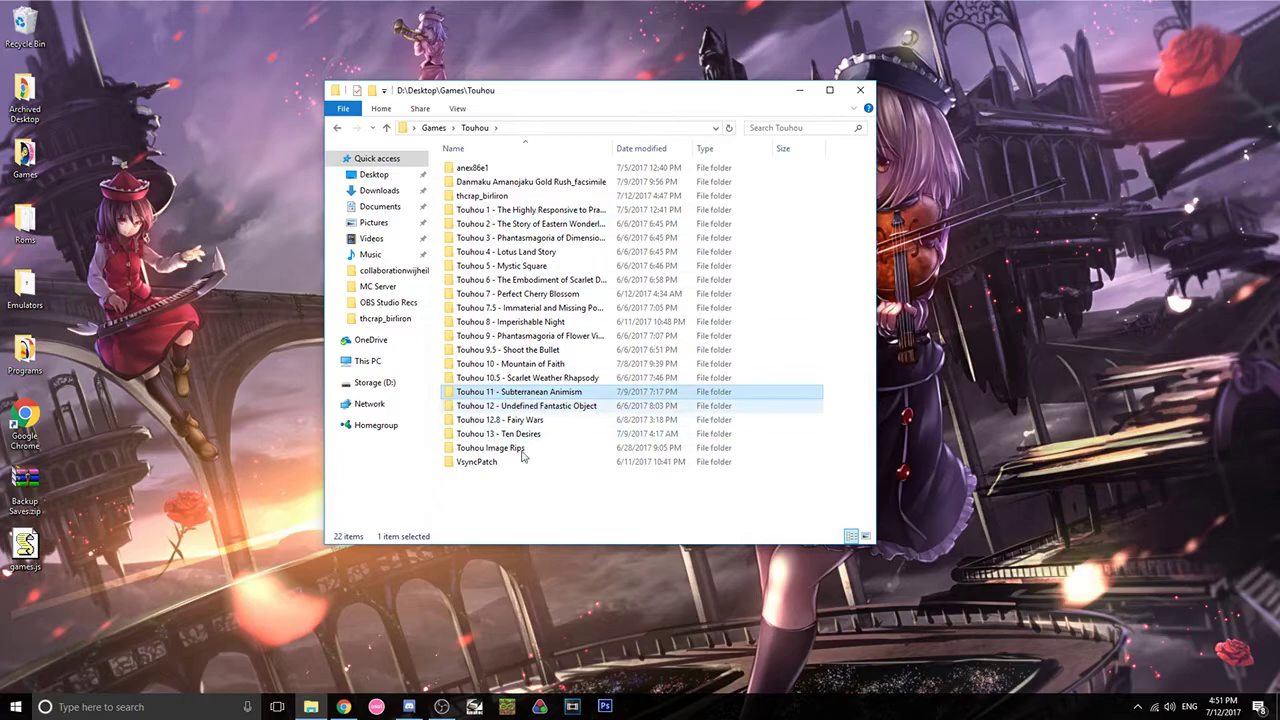
pyautogui.doubleClick(490, 461)
pyautogui.doubleClick(490, 168)
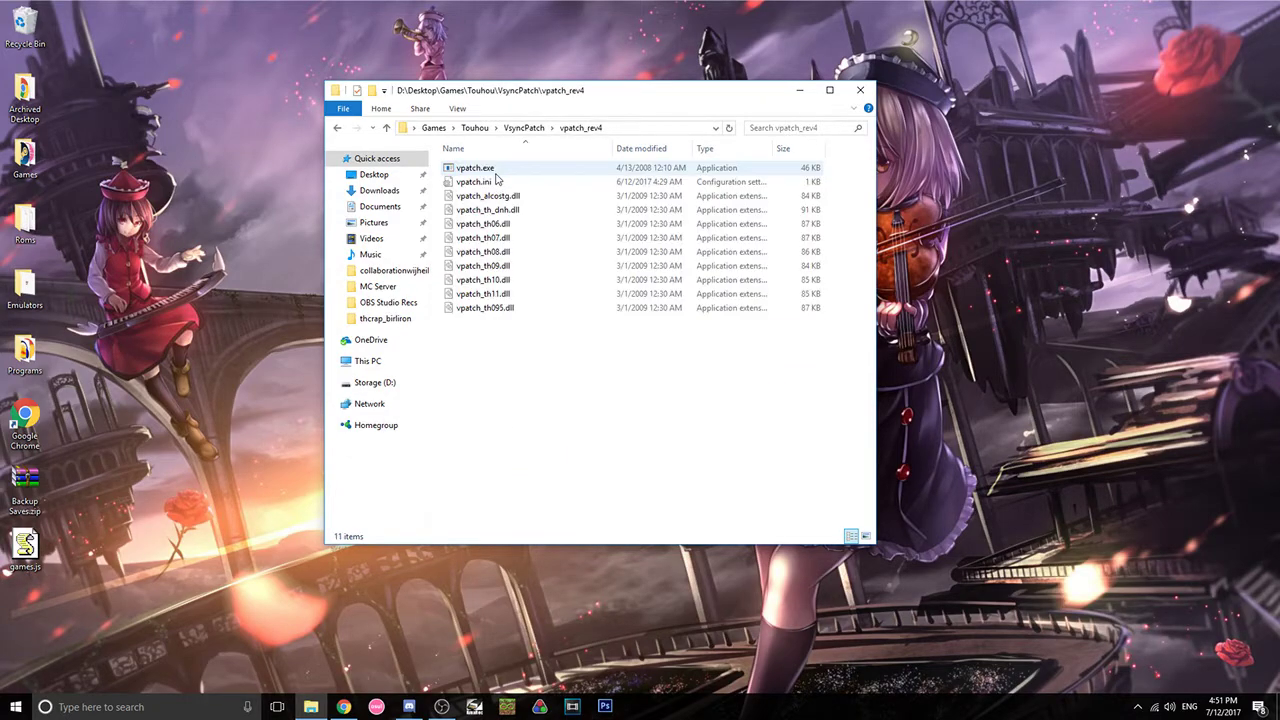
pyautogui.click(515, 128)
pyautogui.doubleClick(488, 182)
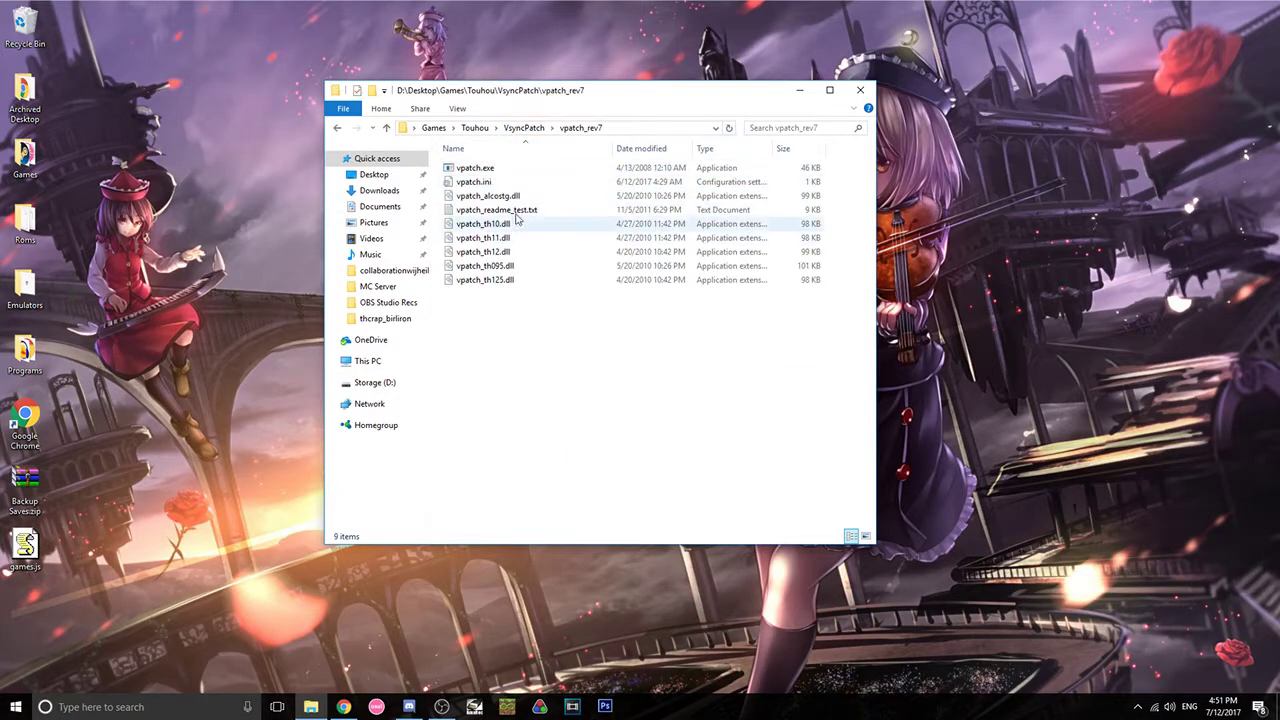
pyautogui.click(522, 128)
pyautogui.doubleClick(480, 168)
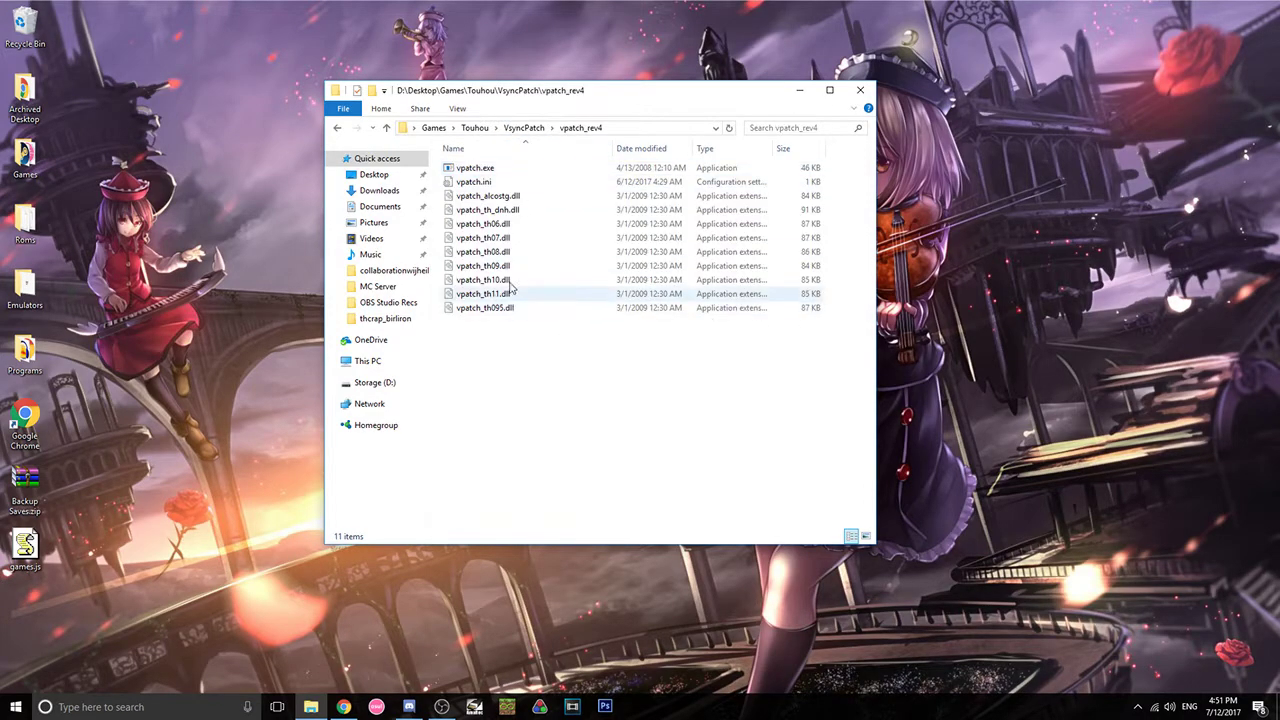
# Step: Select vpatch_th08.dll, vpatch.ini and vpatch.exe, then check Touhou 8 - Imperishable Night
pyautogui.click(490, 252)
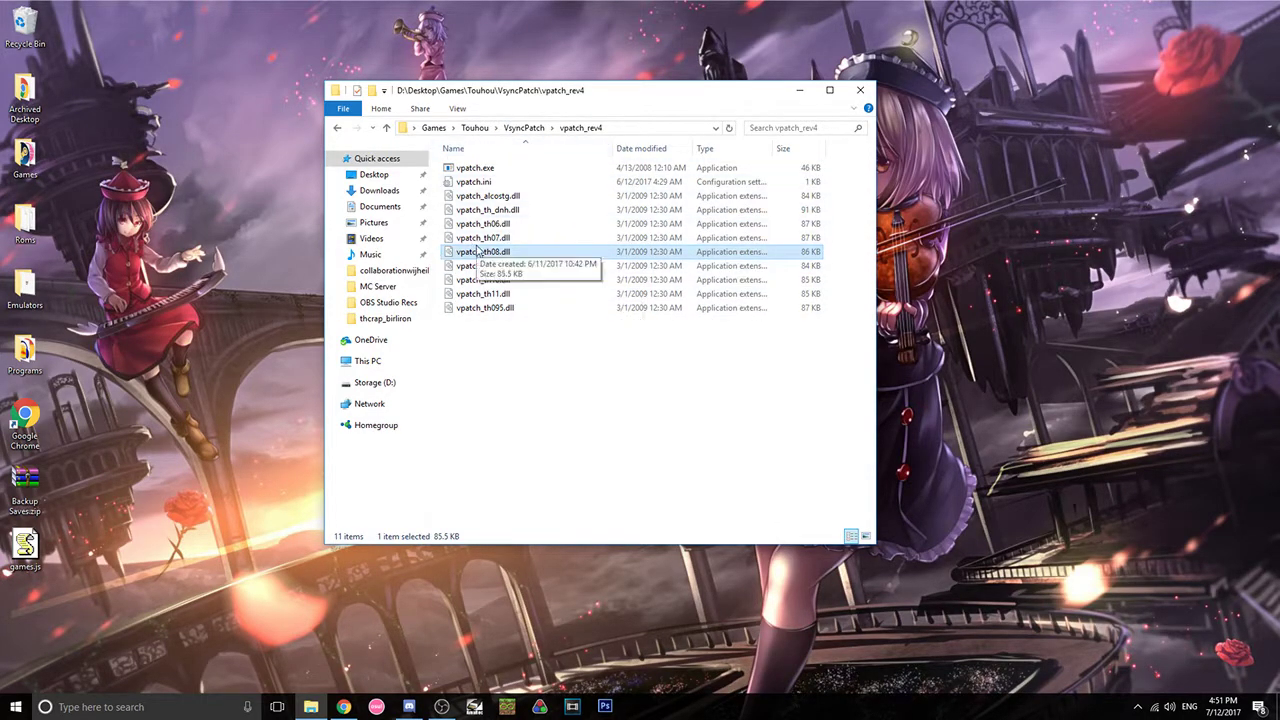
pyautogui.keyDown('ctrl'); pyautogui.click(489, 184); pyautogui.keyUp('ctrl')
pyautogui.keyDown('ctrl'); pyautogui.click(515, 169); pyautogui.keyUp('ctrl')
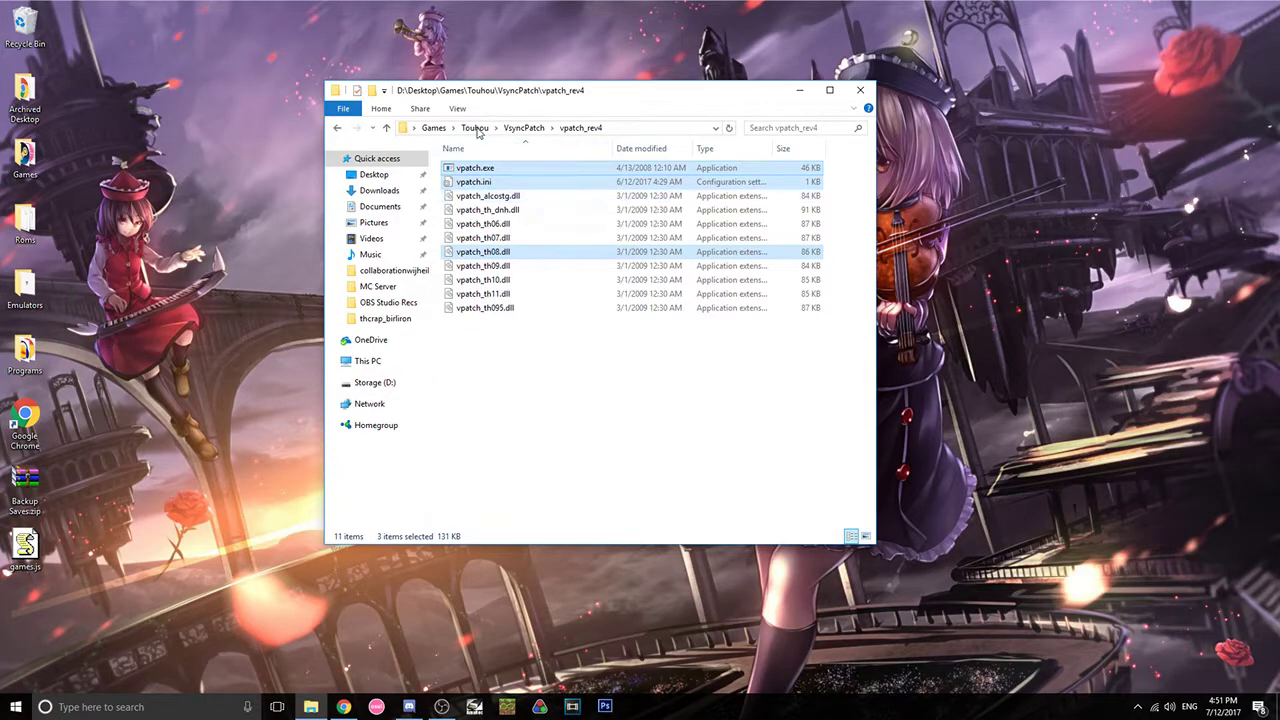
pyautogui.click(475, 128)
pyautogui.doubleClick(490, 321)
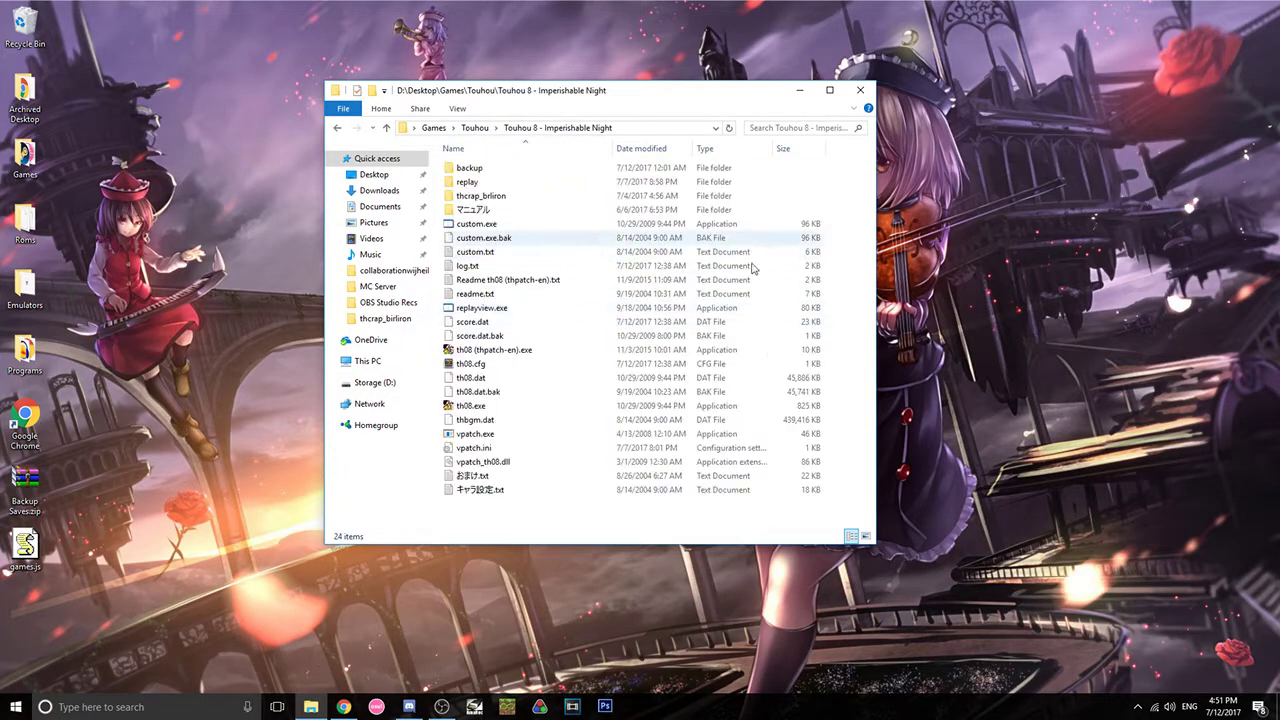
pyautogui.click(484, 128)
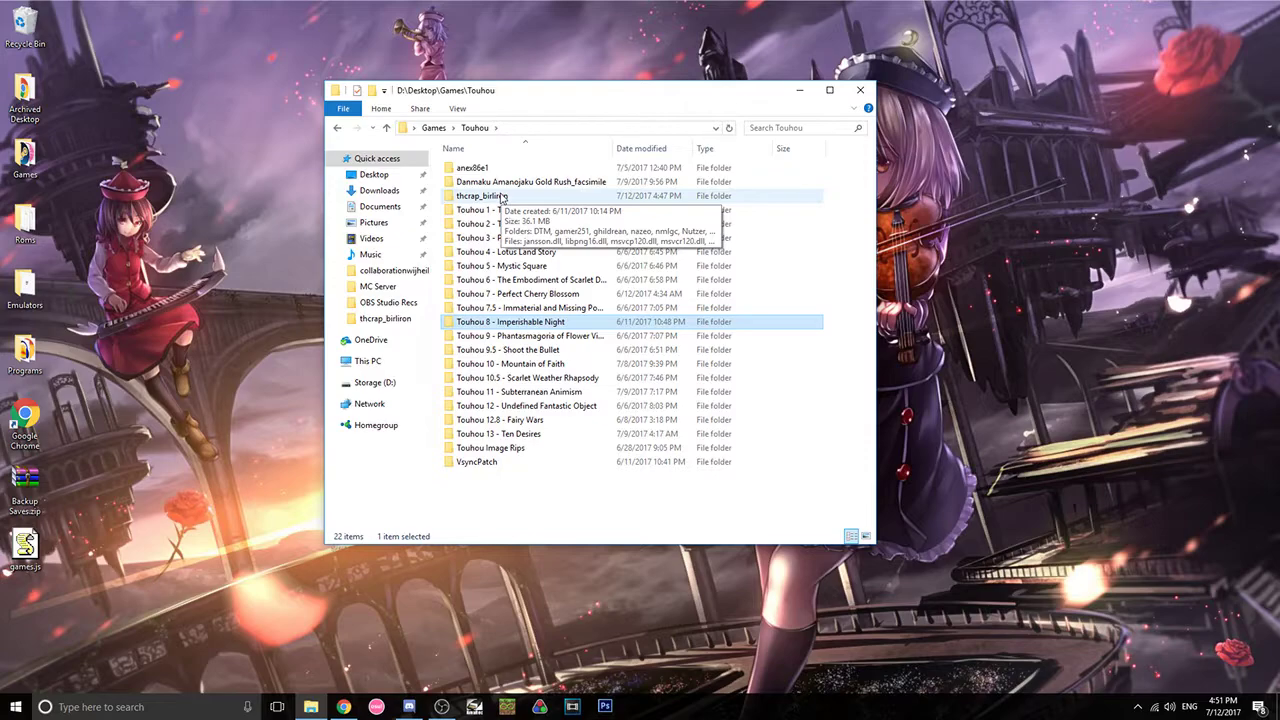
# Step: Open thcrap_birliron and launch thcrap_configure.exe
pyautogui.doubleClick(503, 196)
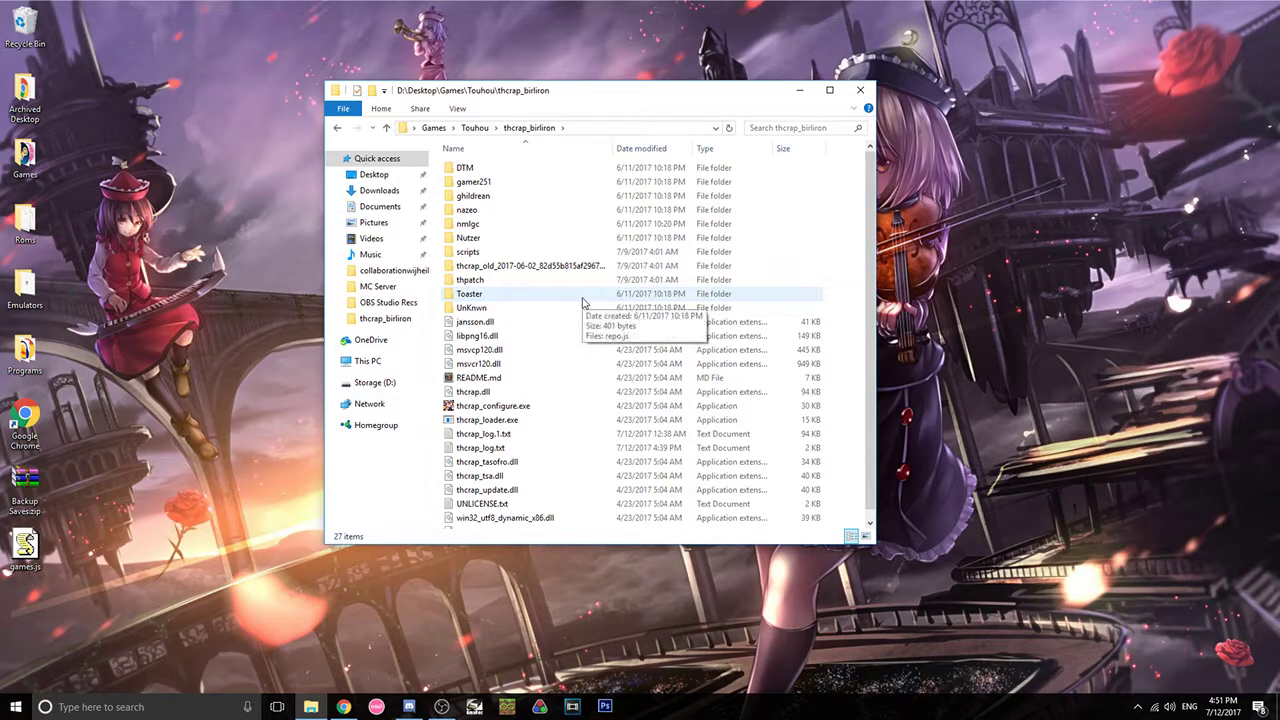
pyautogui.scroll(-1, 584, 302)
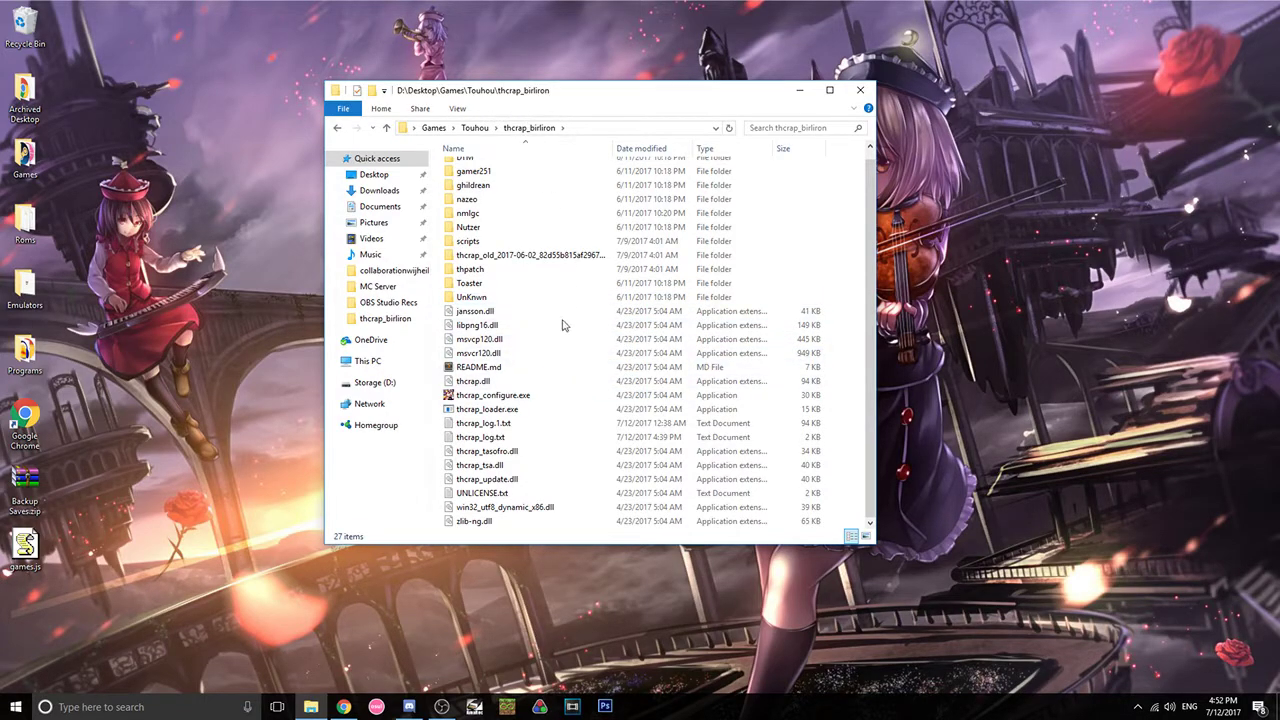
pyautogui.doubleClick(500, 398)
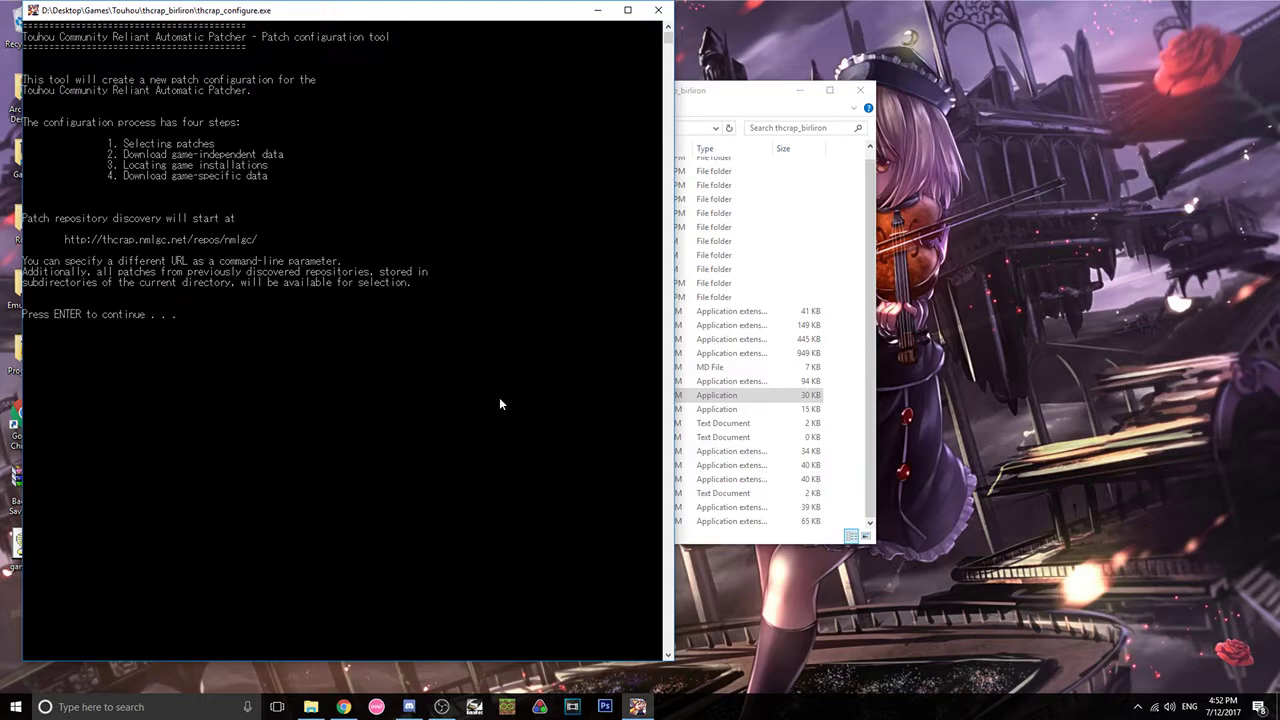
# Step: Get past the intro and choose the lang_en English patch, number 25
pyautogui.press('Return')
pyautogui.moveTo(417, 12); pyautogui.dragTo(715, 23)
pyautogui.scroll(2, 688, 378)
pyautogui.scroll(-7, 688, 378)
pyautogui.scroll(3, 487, 432)
pyautogui.scroll(2, 487, 432)
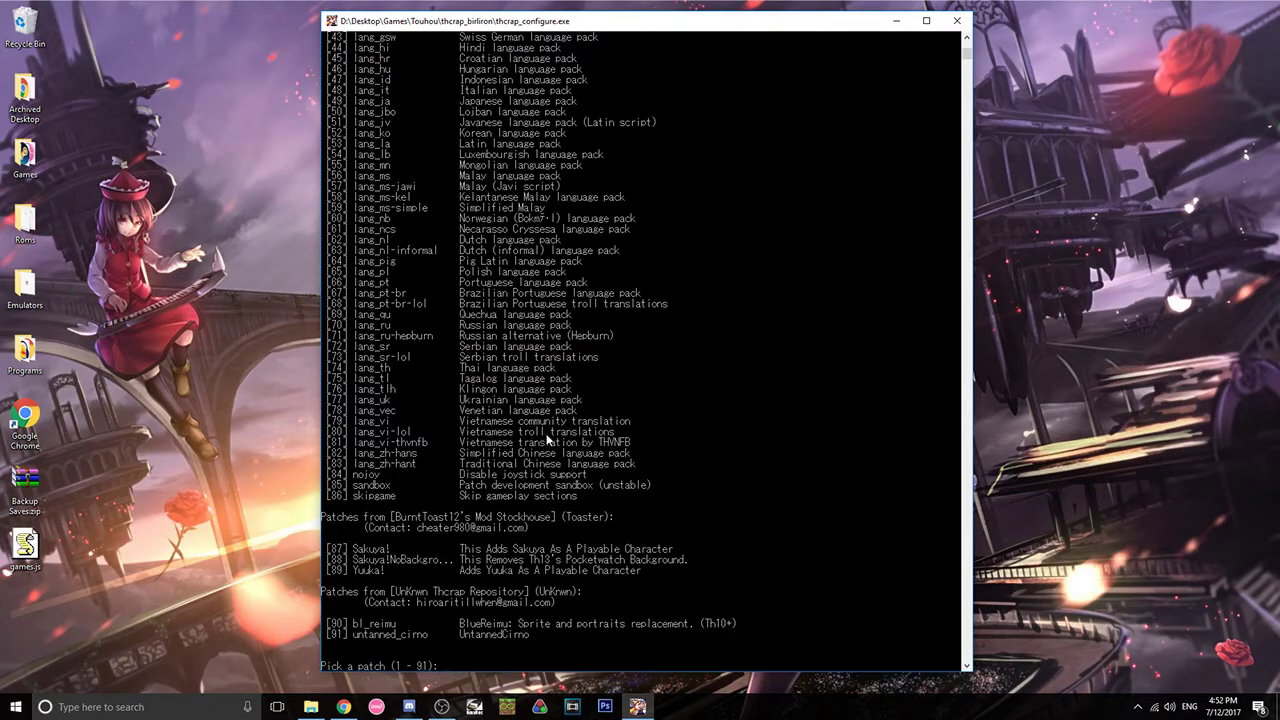
pyautogui.scroll(-1, 580, 428)
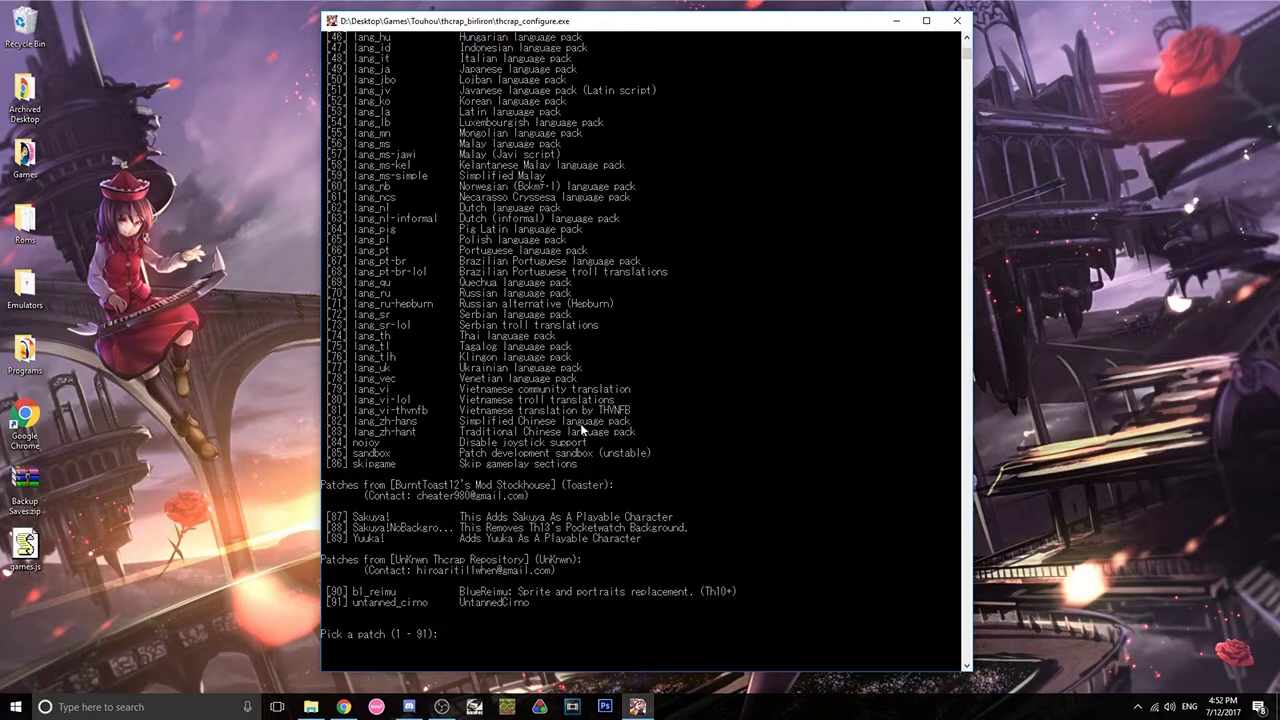
pyautogui.write('25')
pyautogui.press('Return')
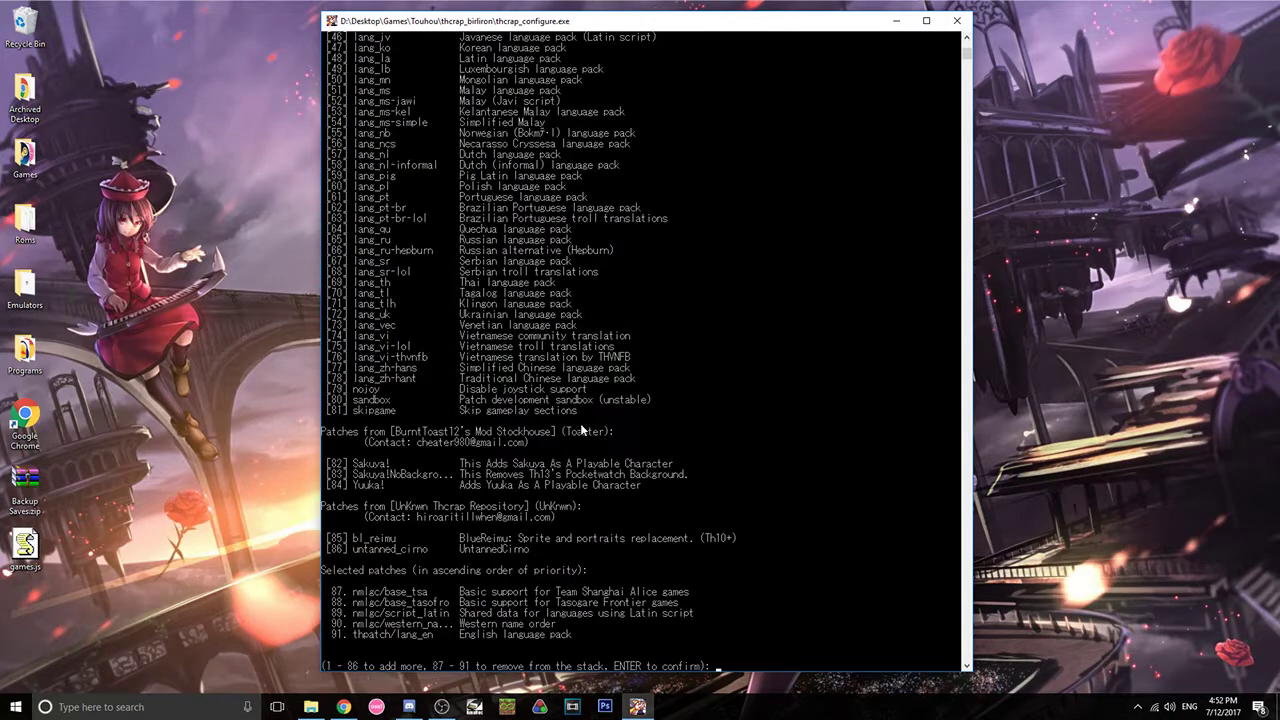
# Step: Confirm the patch stack and keep the default en.js configuration name
pyautogui.press('Return')
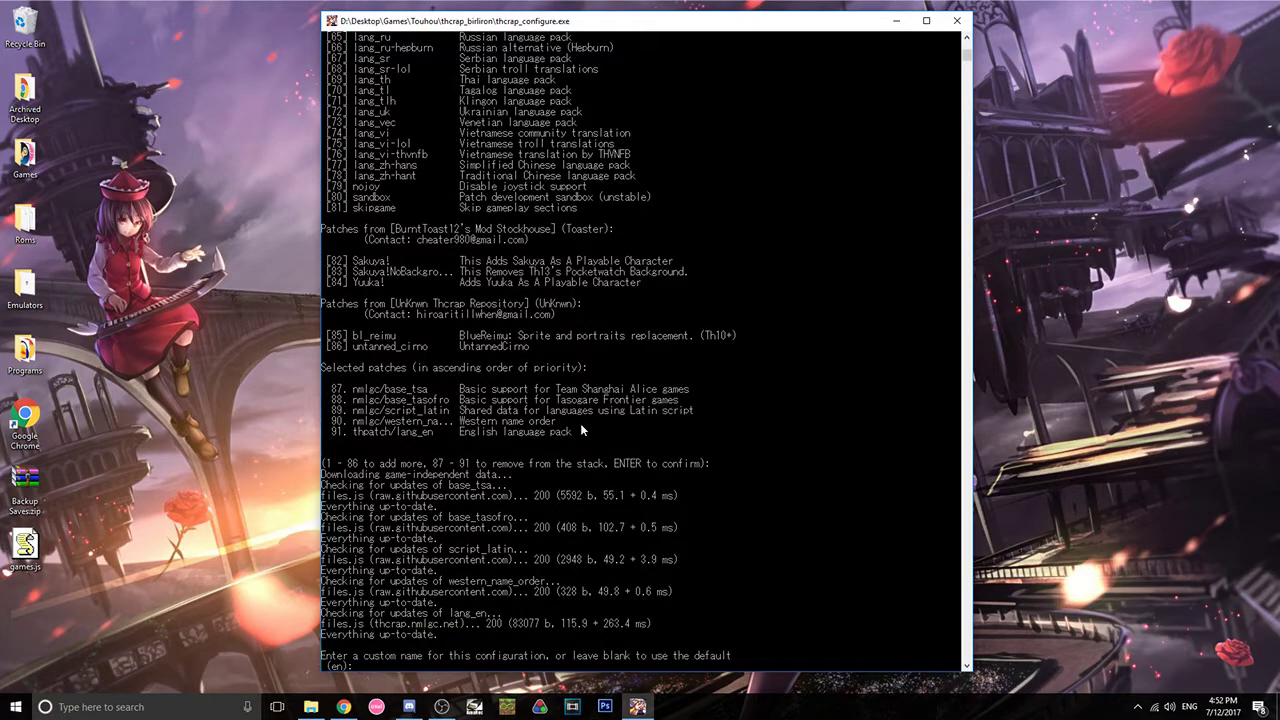
pyautogui.press('Return')
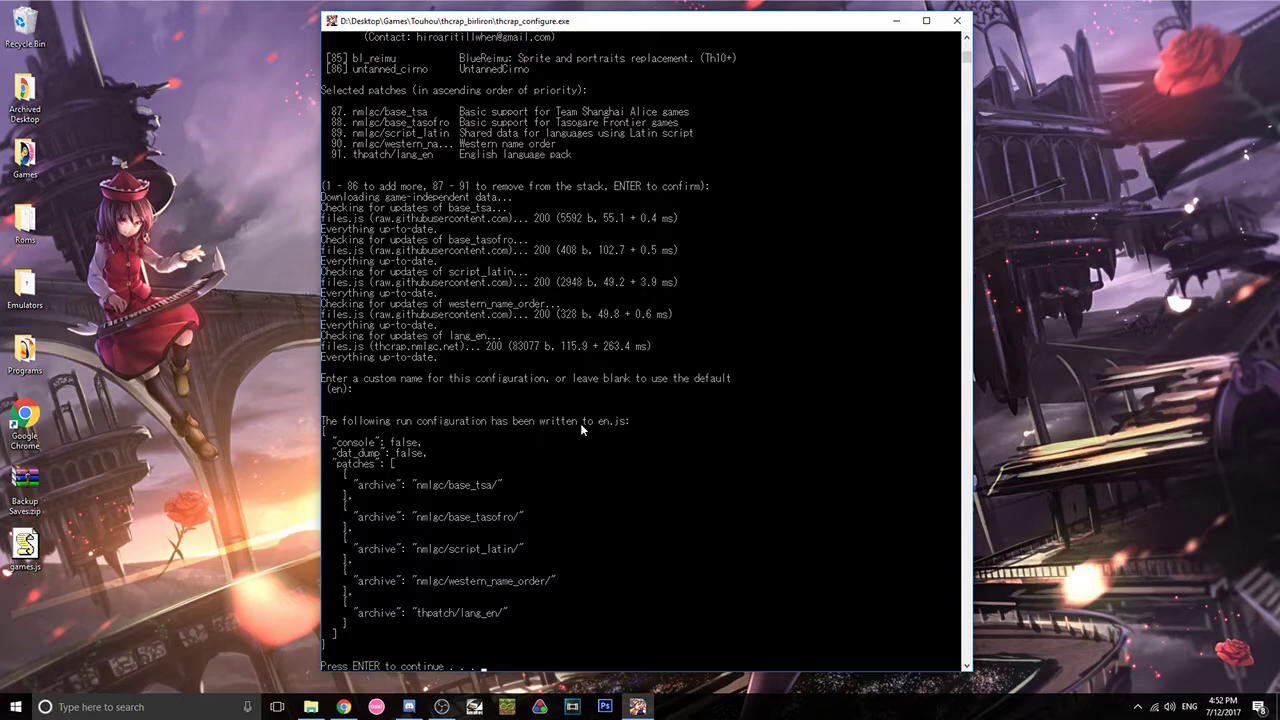
pyautogui.press('Return')
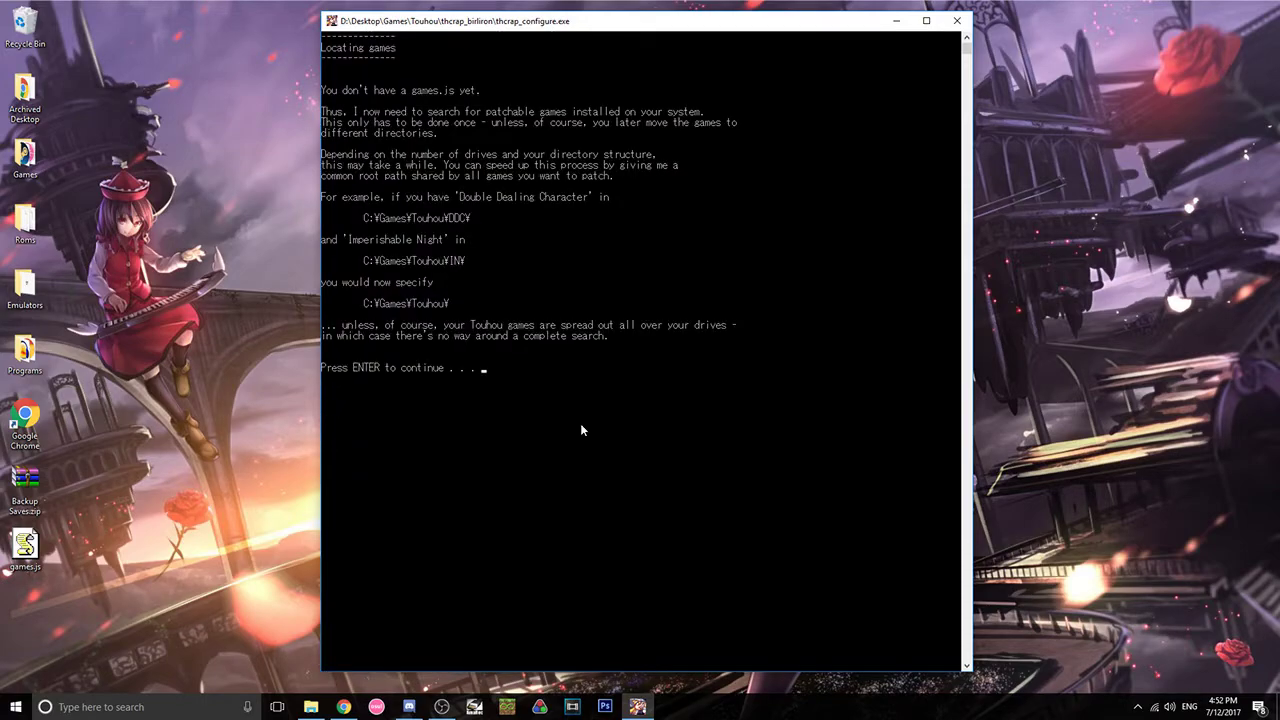
# Step: Highlight and then clear the console note about the missing games.js
pyautogui.moveTo(486, 88); pyautogui.dragTo(320, 90)
pyautogui.click(585, 132)
pyautogui.press('Escape')
# Step: Pick D:\Desktop\Games\Touhou as the folder to search for installed games
pyautogui.press('Return')
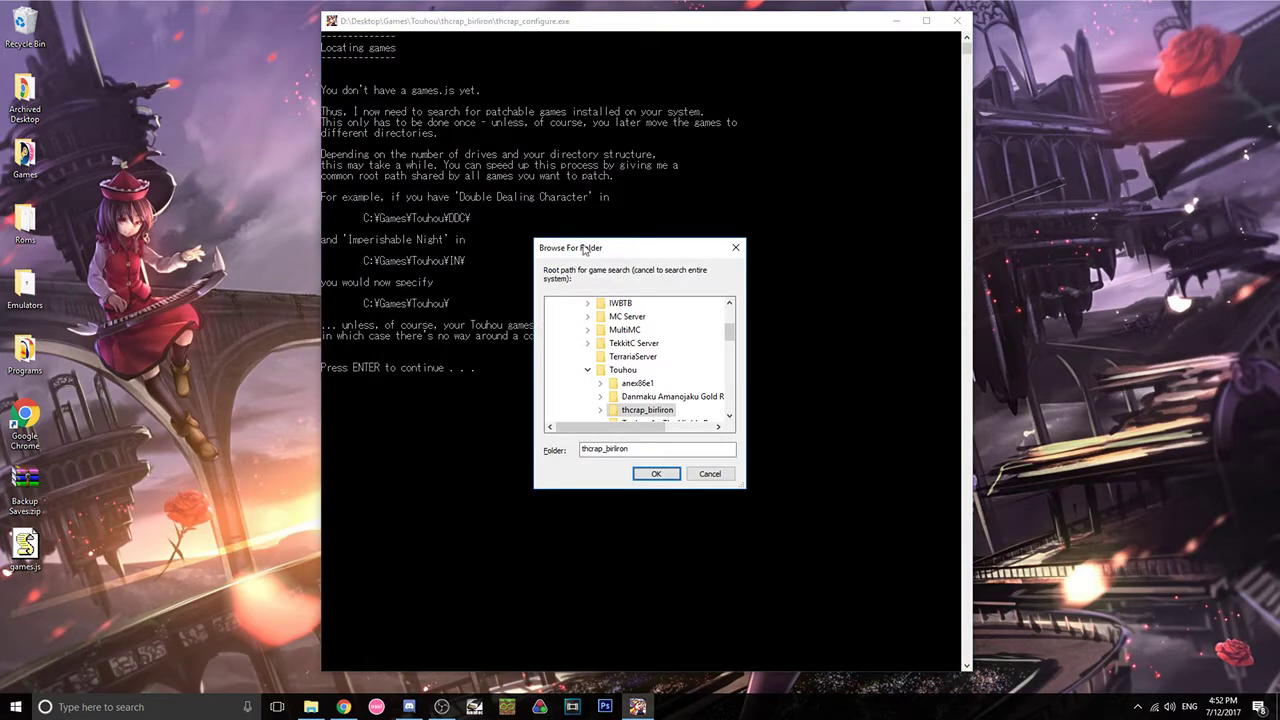
pyautogui.moveTo(587, 253); pyautogui.dragTo(503, 203)
pyautogui.scroll(-1, 600, 329)
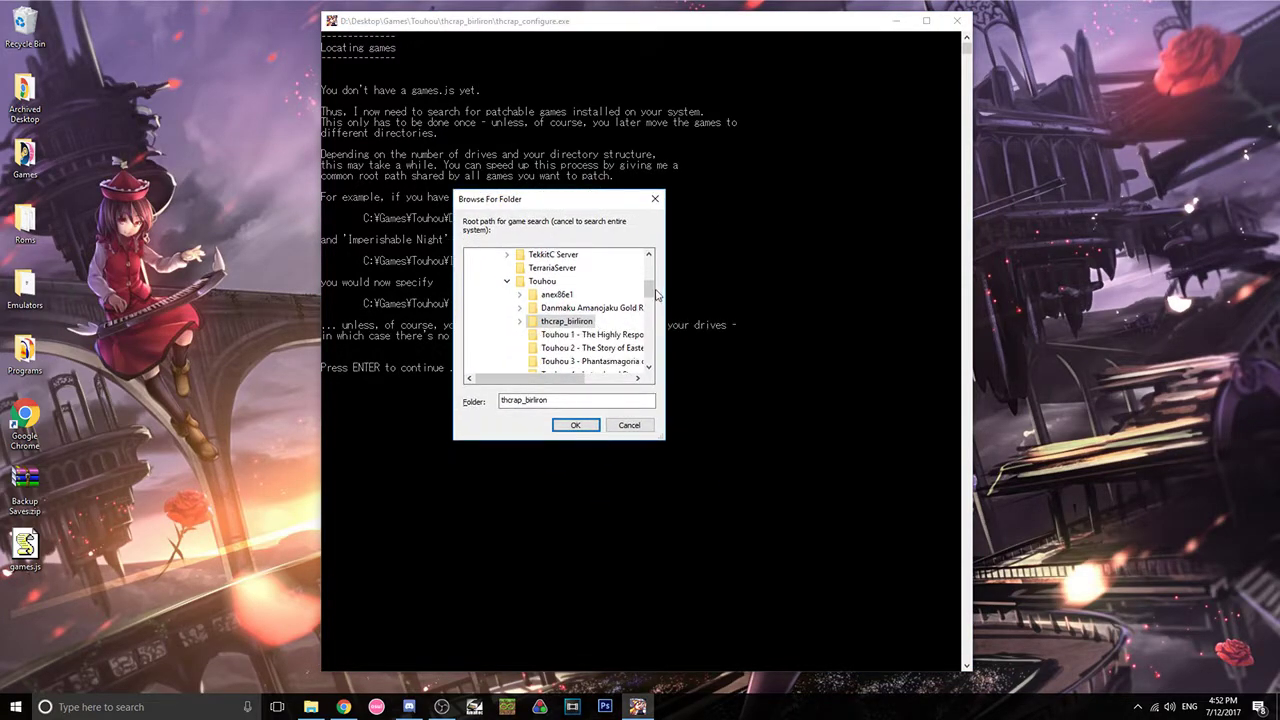
pyautogui.scroll(-1, 600, 292)
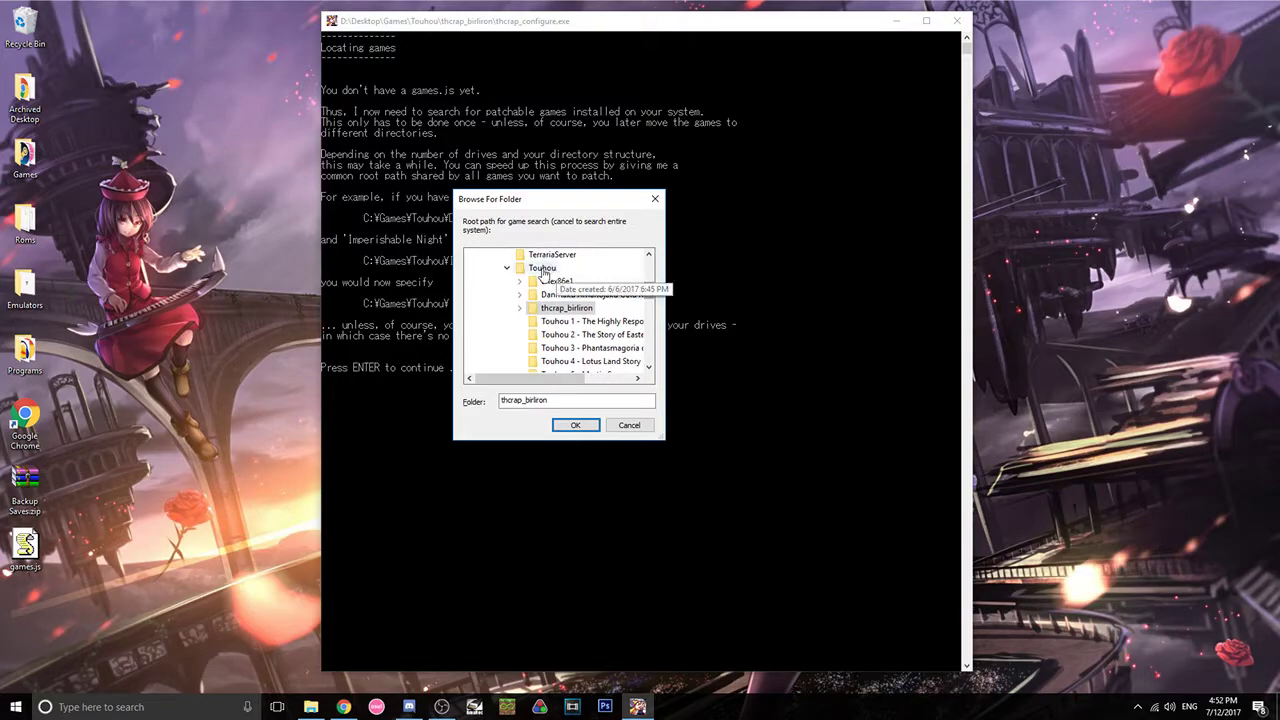
pyautogui.click(541, 268)
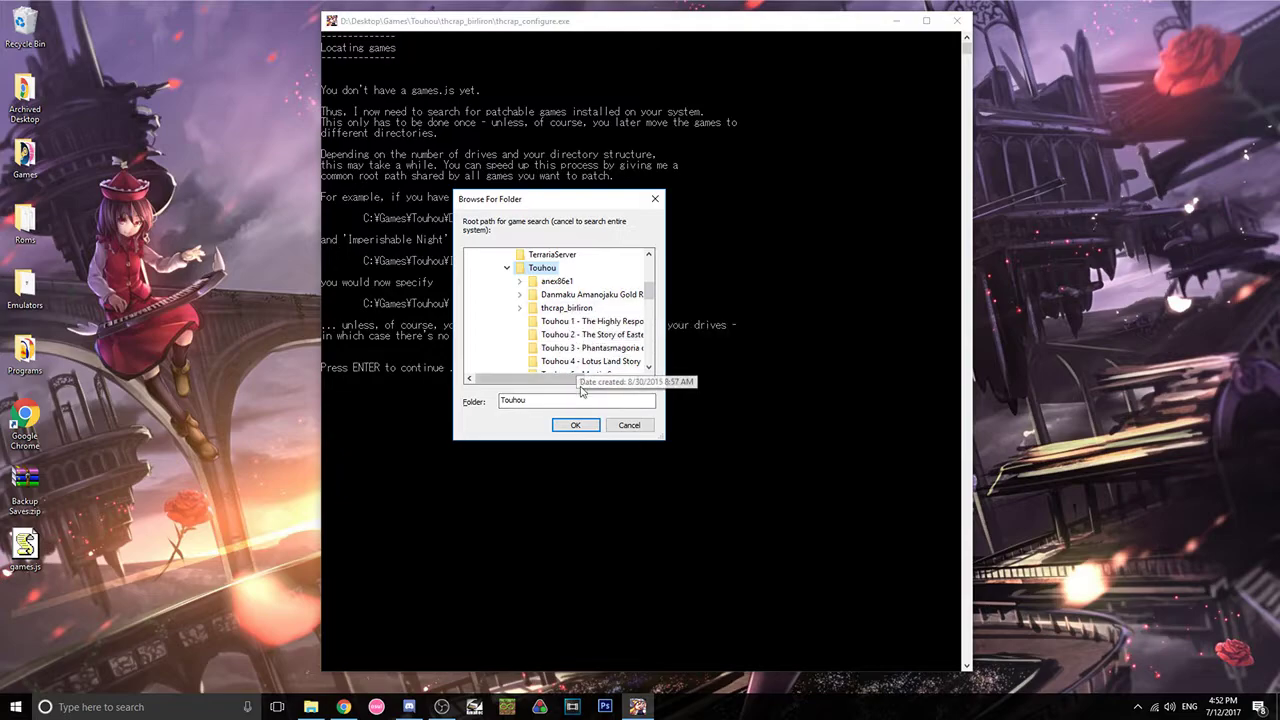
pyautogui.click(577, 425)
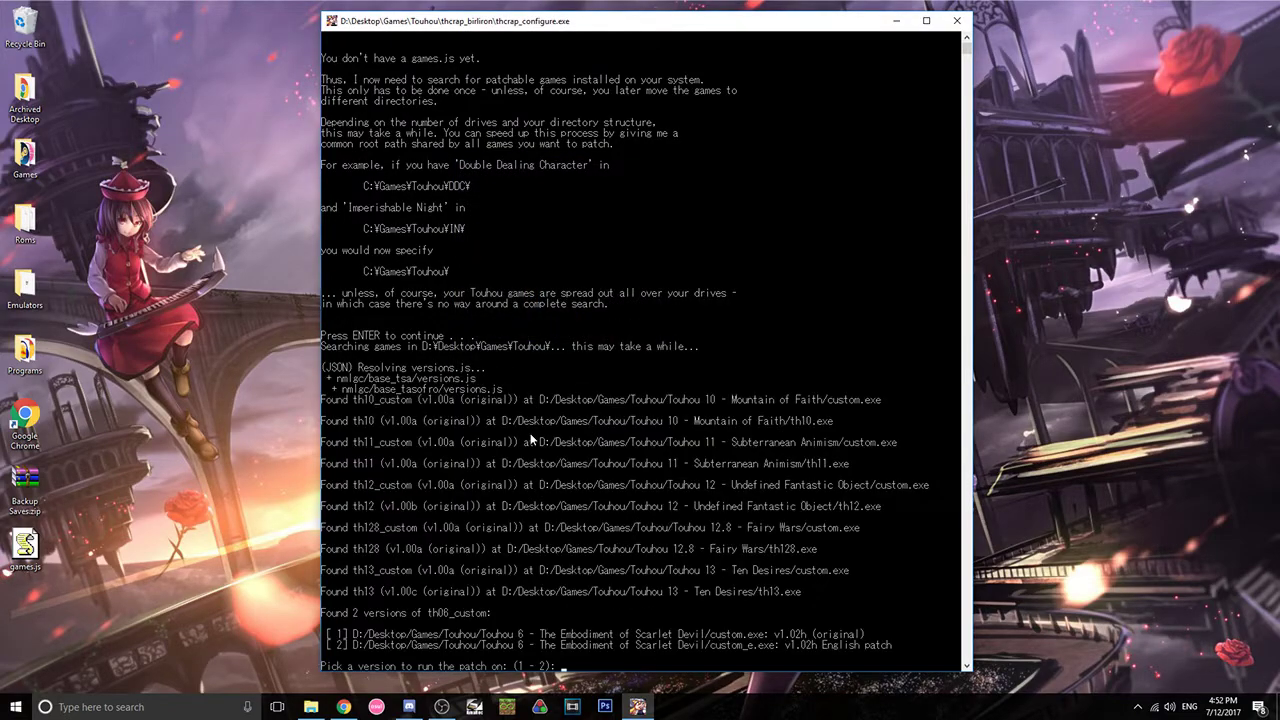
# Step: Choose version 2, the English-patched th06_custom, and let thcrap_configure finish with 'Done.'
pyautogui.scroll(-4, 690, 428)
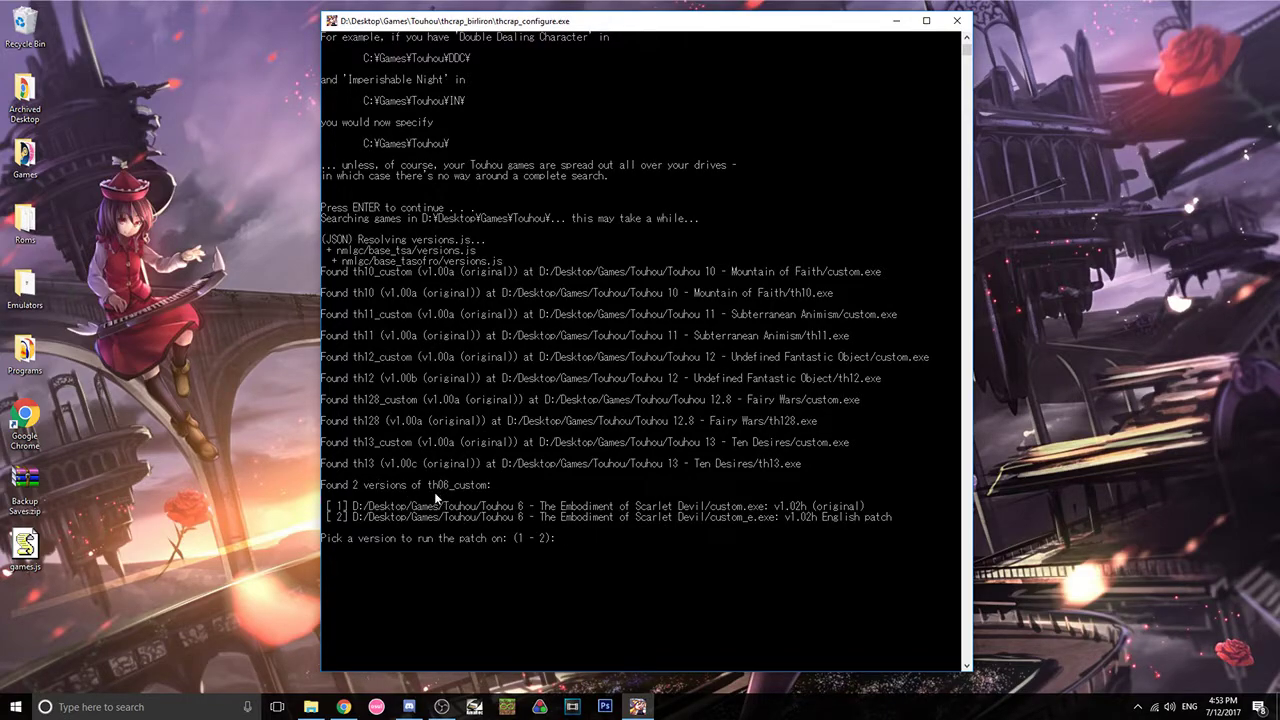
pyautogui.moveTo(502, 486); pyautogui.dragTo(340, 487)
pyautogui.rightClick(503, 472)
pyautogui.press('Return')
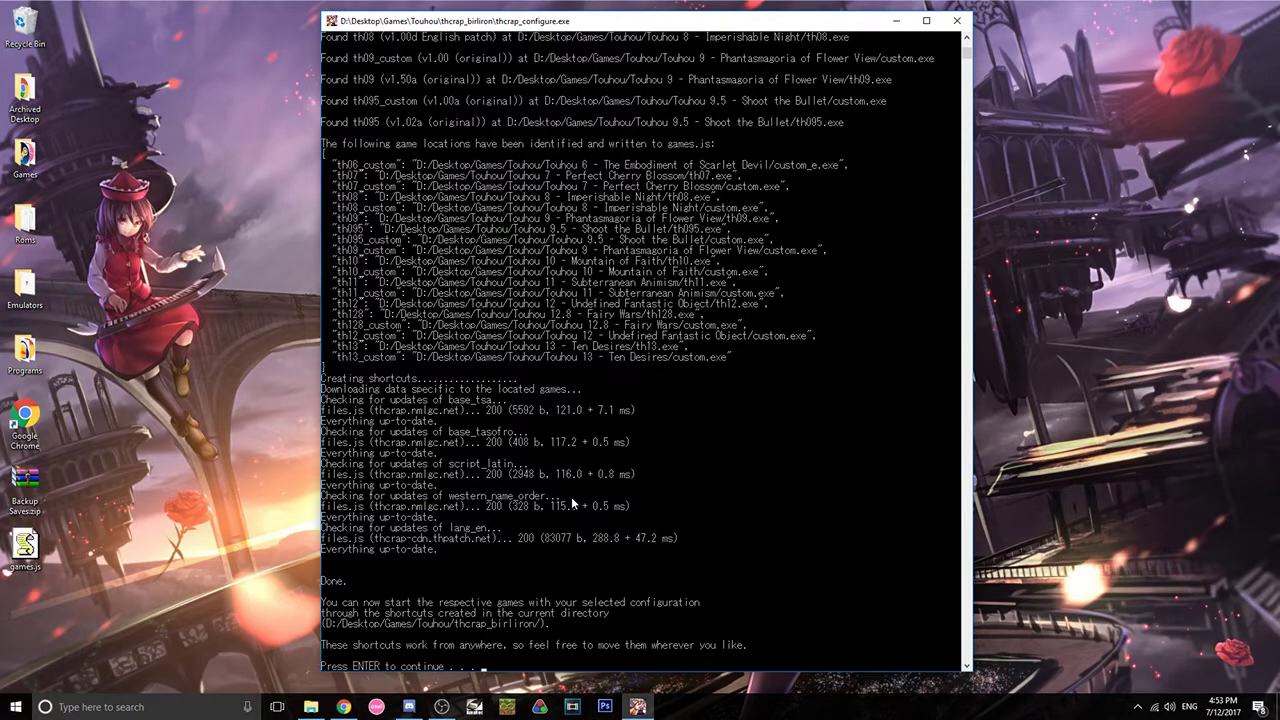
# Step: Close the finished configuration tool and scroll back up to games.js
pyautogui.press('Return')
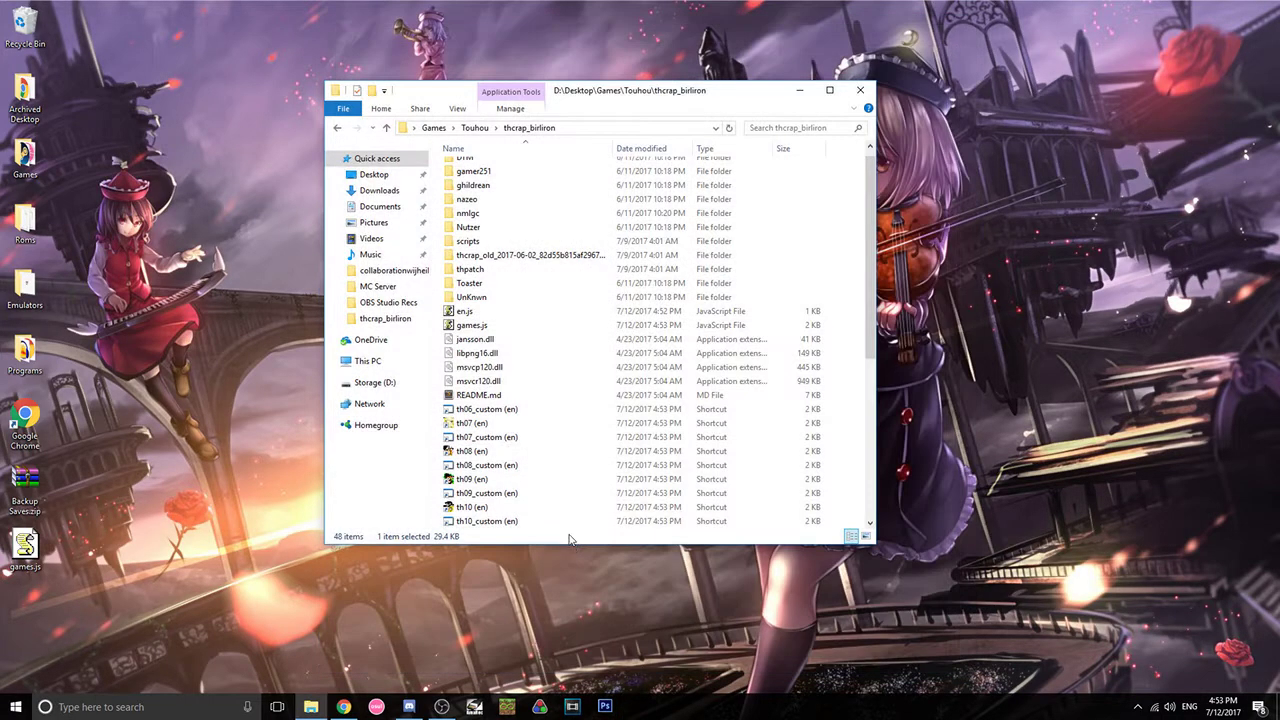
pyautogui.scroll(-6, 620, 409)
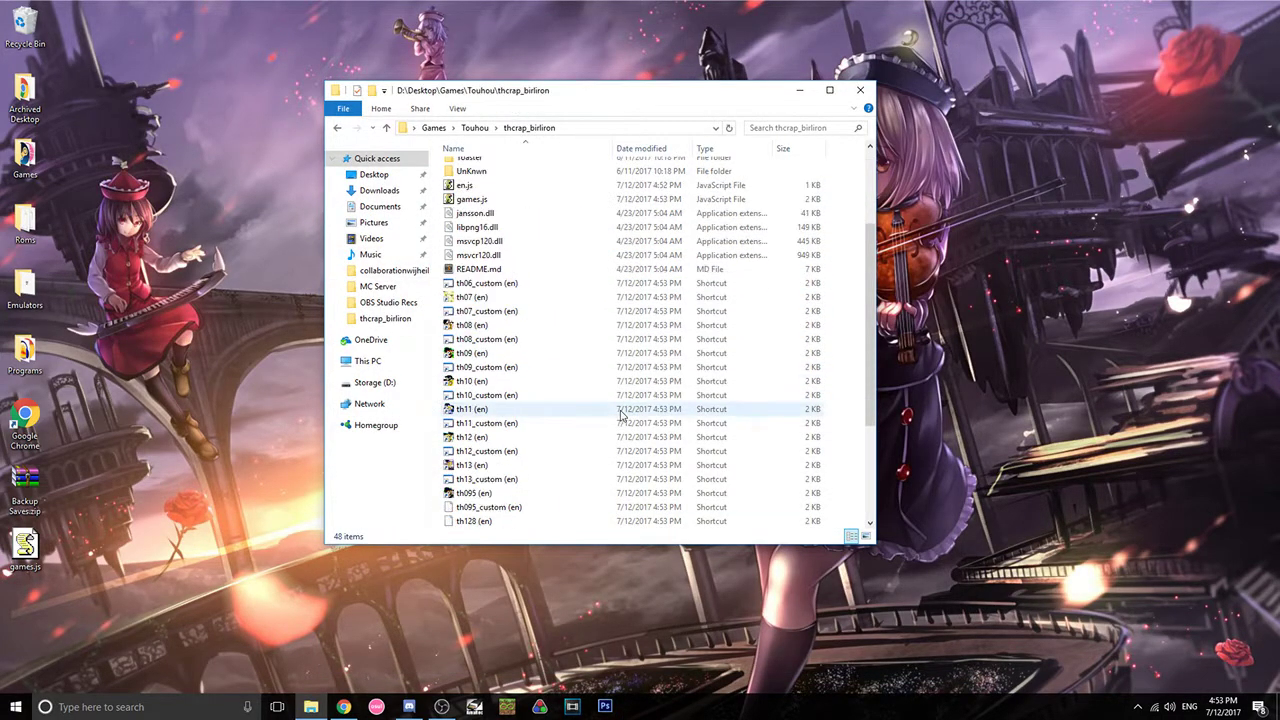
pyautogui.scroll(2, 511, 393)
pyautogui.scroll(2, 511, 393)
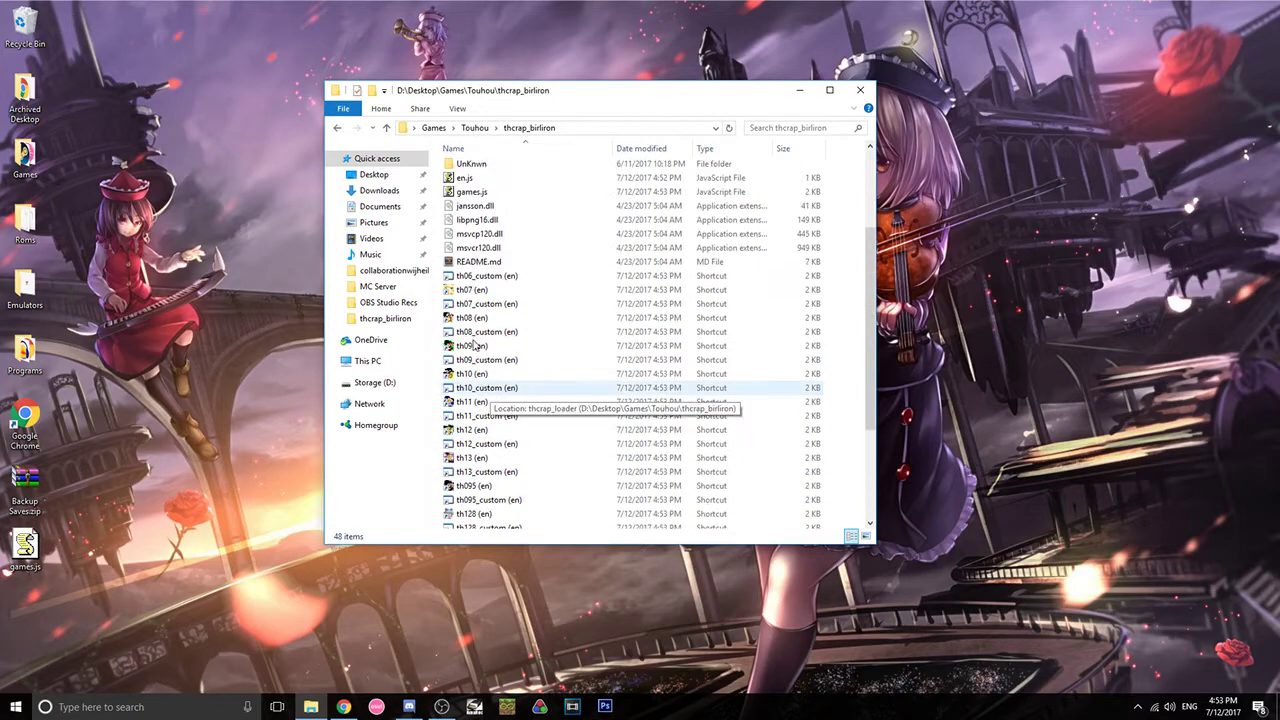
pyautogui.scroll(3, 626, 370)
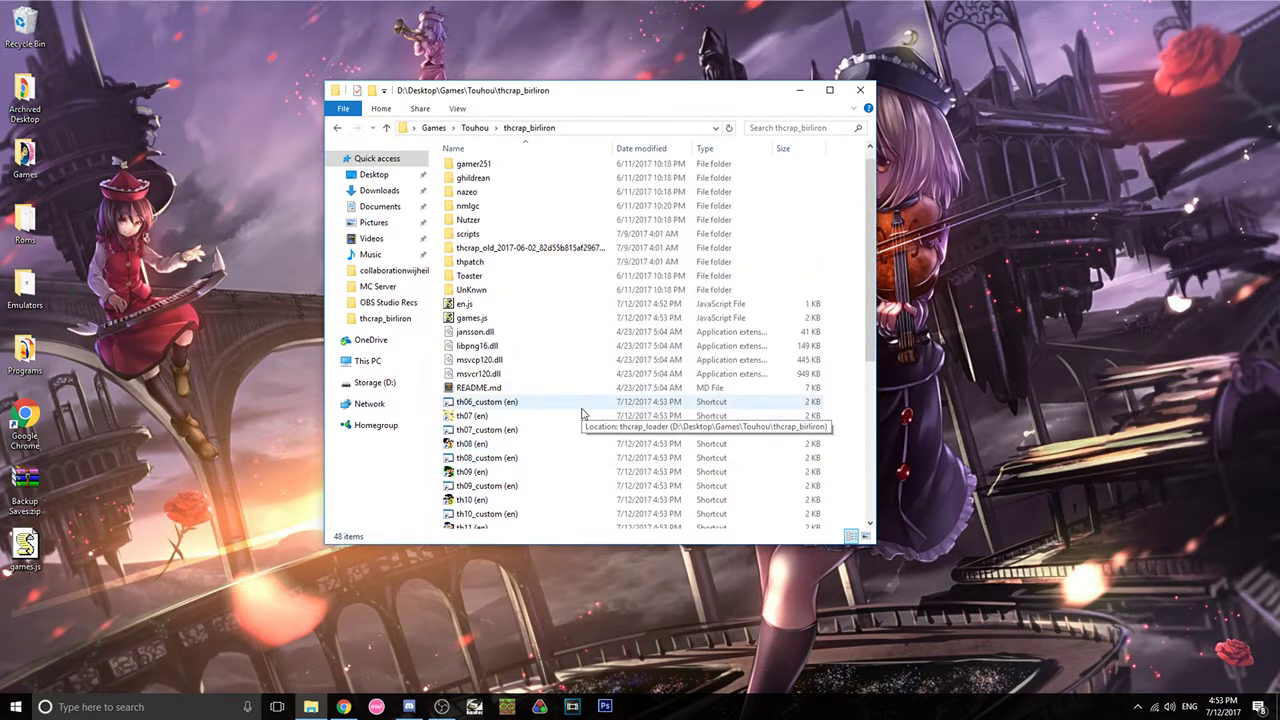
# Step: Open games.js from thcrap_birliron in Notepad via Open with
pyautogui.click(470, 318)
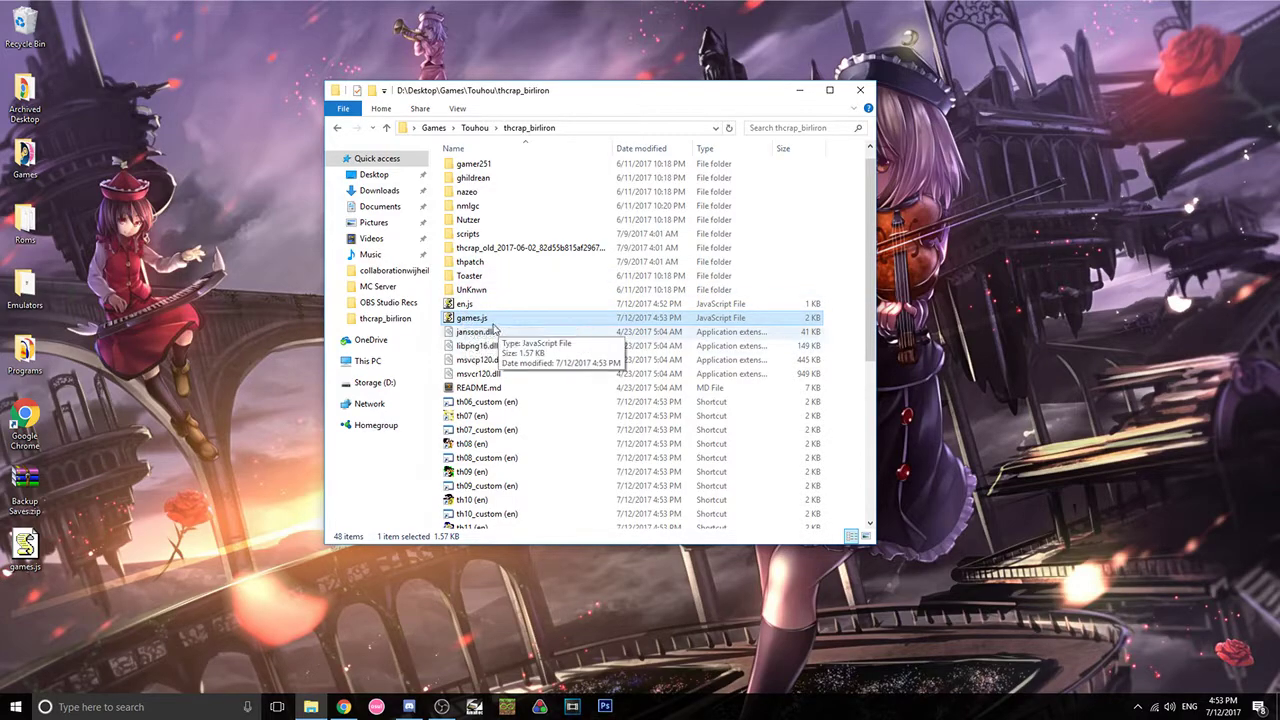
pyautogui.rightClick(472, 318)
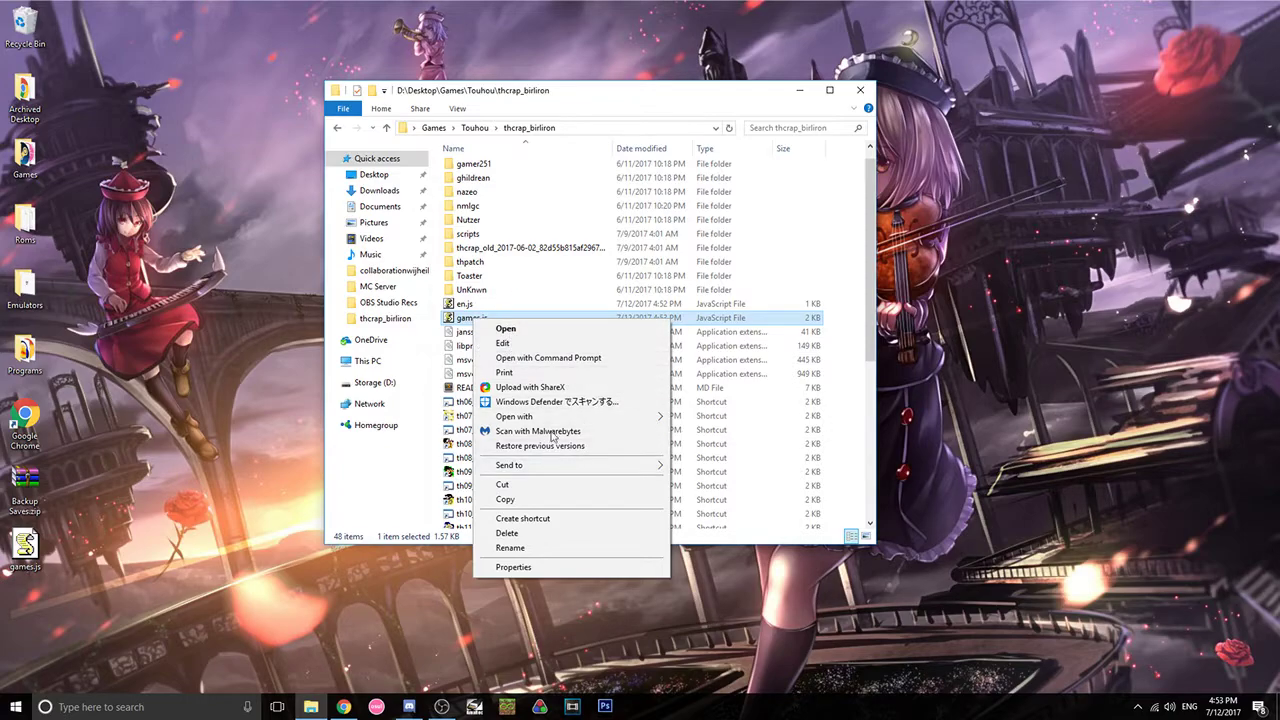
pyautogui.moveTo(535, 418)
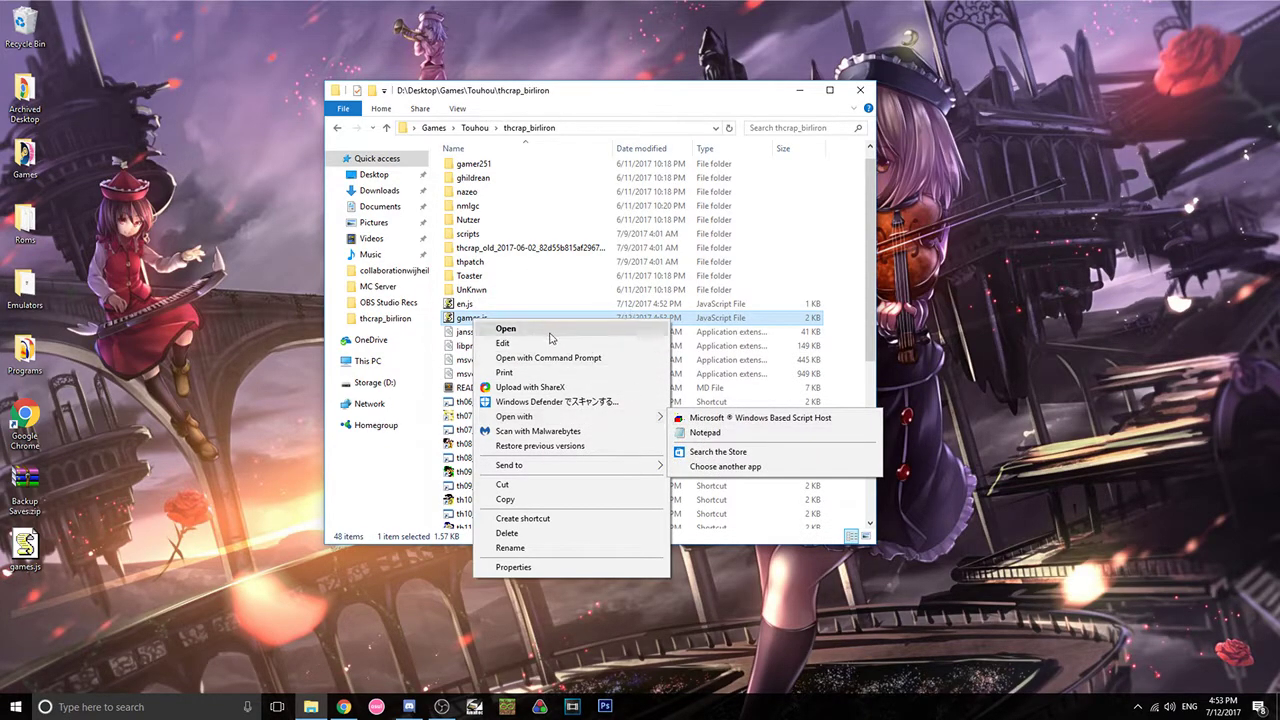
pyautogui.click(705, 431)
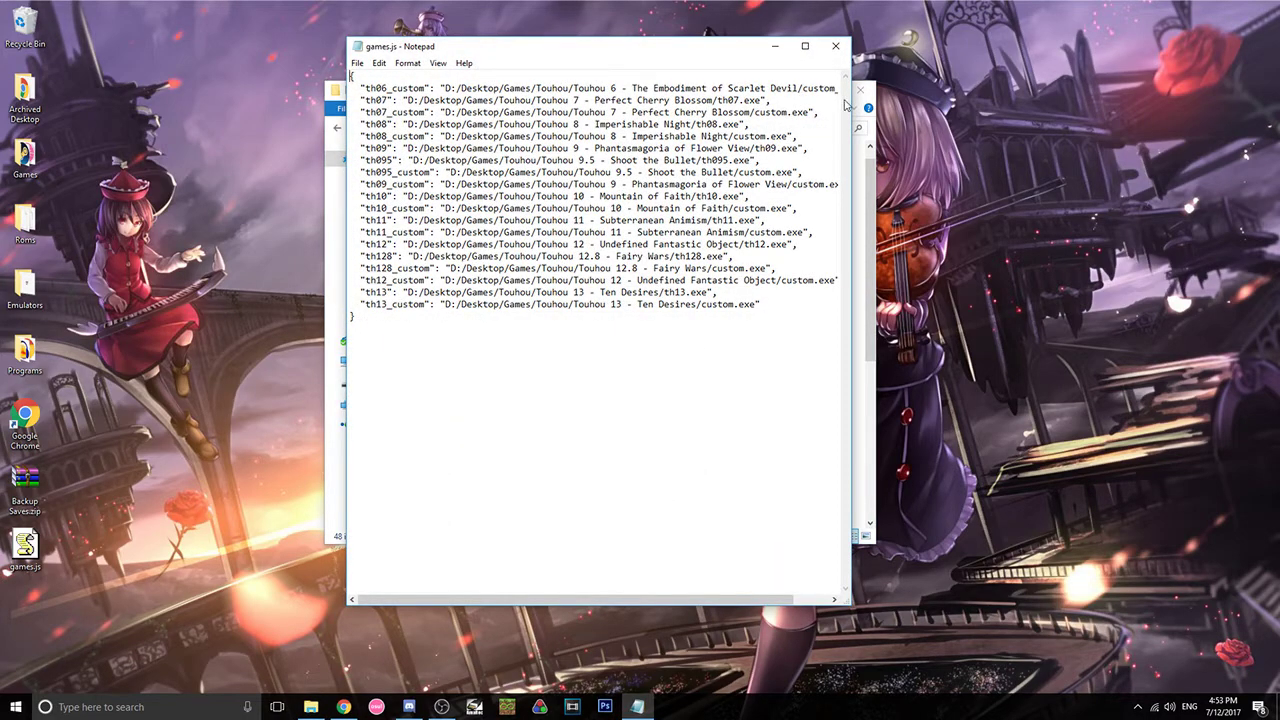
# Step: Widen and reposition Notepad, then look over the th06_custom through th13_custom entries
pyautogui.moveTo(852, 100); pyautogui.dragTo(944, 100)
pyautogui.moveTo(600, 46); pyautogui.dragTo(567, 69)
pyautogui.moveTo(325, 110); pyautogui.dragTo(775, 420)
pyautogui.click(723, 334)
pyautogui.moveTo(723, 334); pyautogui.dragTo(318, 110)
pyautogui.click(426, 112)
pyautogui.moveTo(843, 104); pyautogui.dragTo(316, 110)
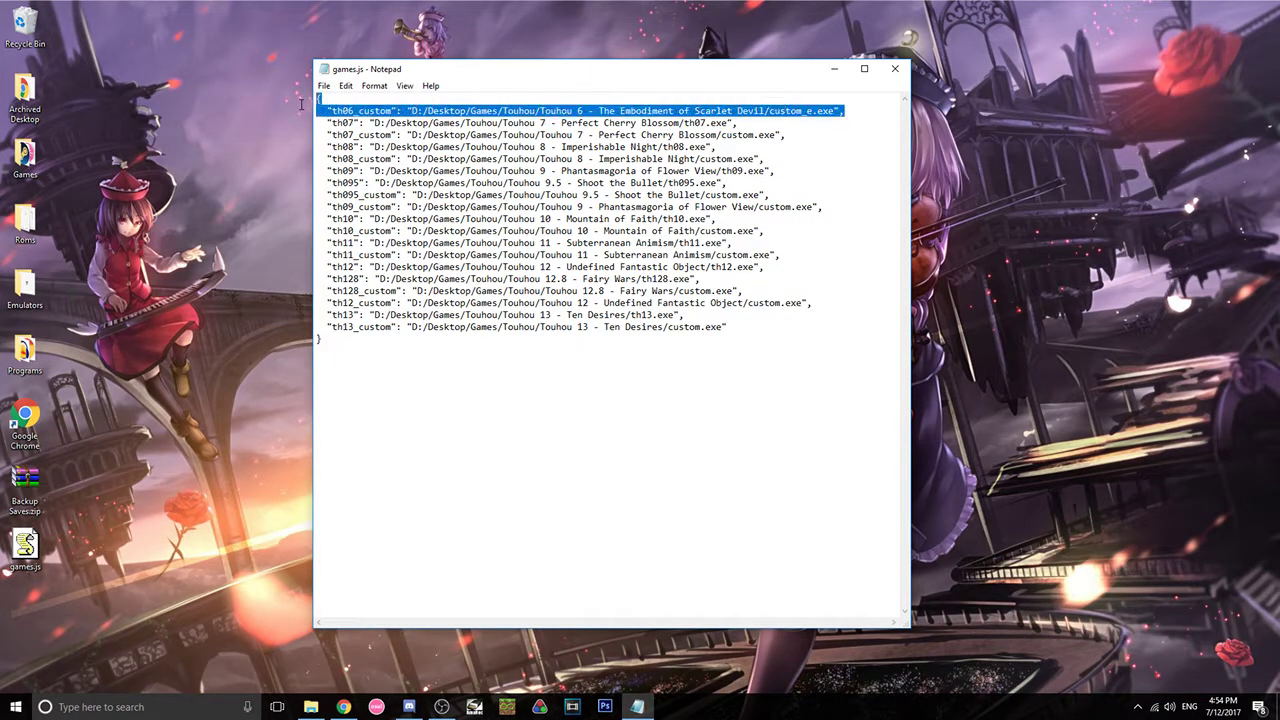
pyautogui.click(589, 200)
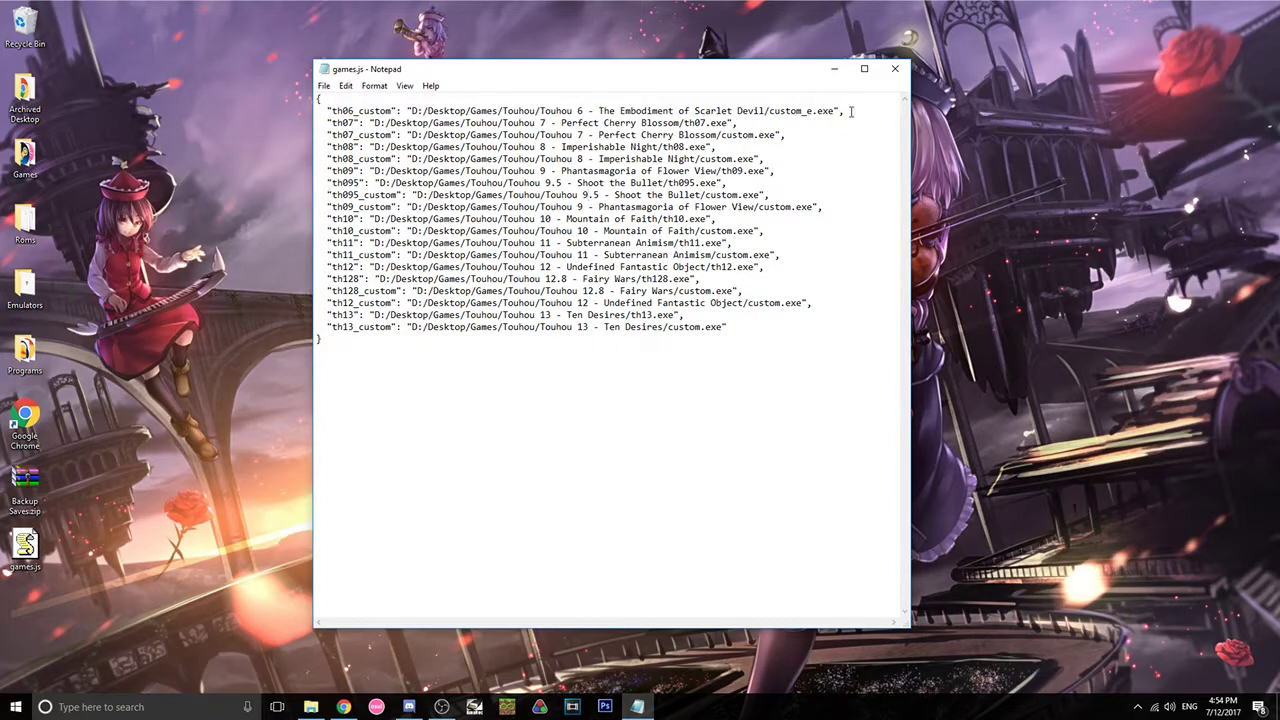
# Step: Examine the th06, th07 and th08 lines of games.js
pyautogui.moveTo(850, 112); pyautogui.dragTo(318, 100)
pyautogui.click(368, 118)
pyautogui.moveTo(862, 108); pyautogui.dragTo(281, 101)
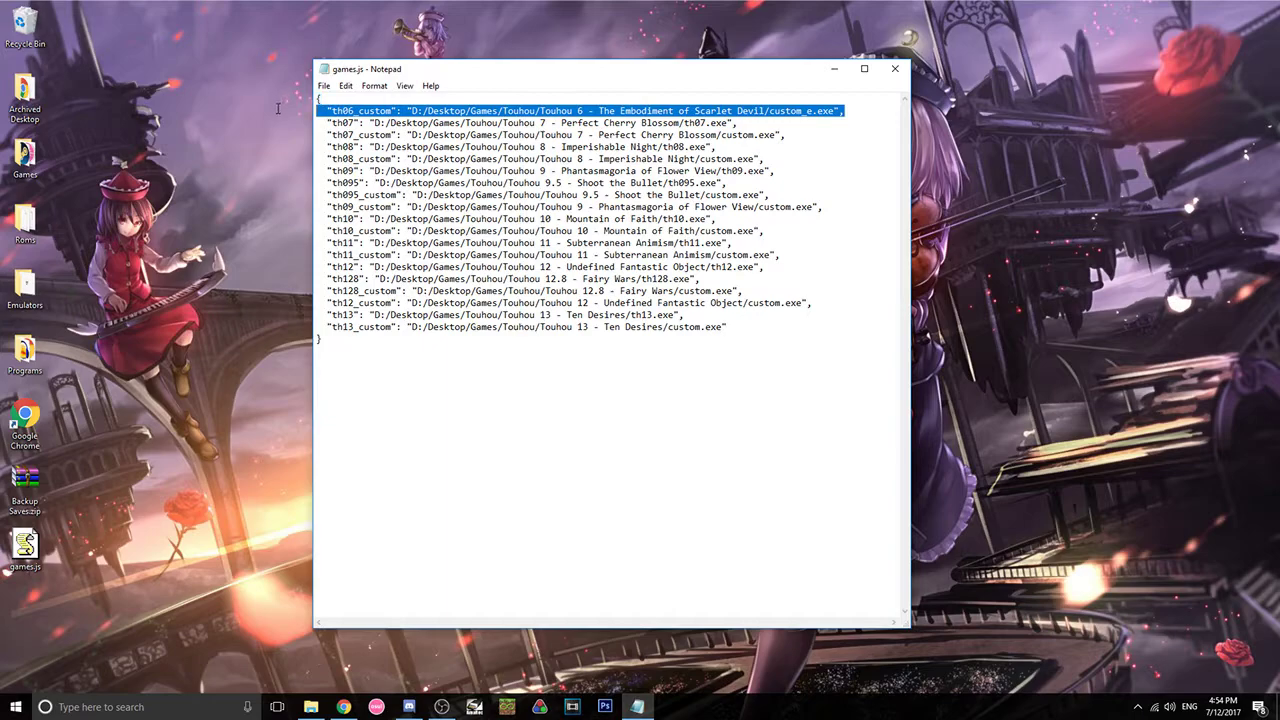
pyautogui.click(566, 147)
pyautogui.moveTo(850, 110); pyautogui.dragTo(316, 104)
pyautogui.moveTo(667, 147); pyautogui.dragTo(686, 147)
pyautogui.moveTo(852, 110); pyautogui.dragTo(318, 102)
pyautogui.click(394, 123)
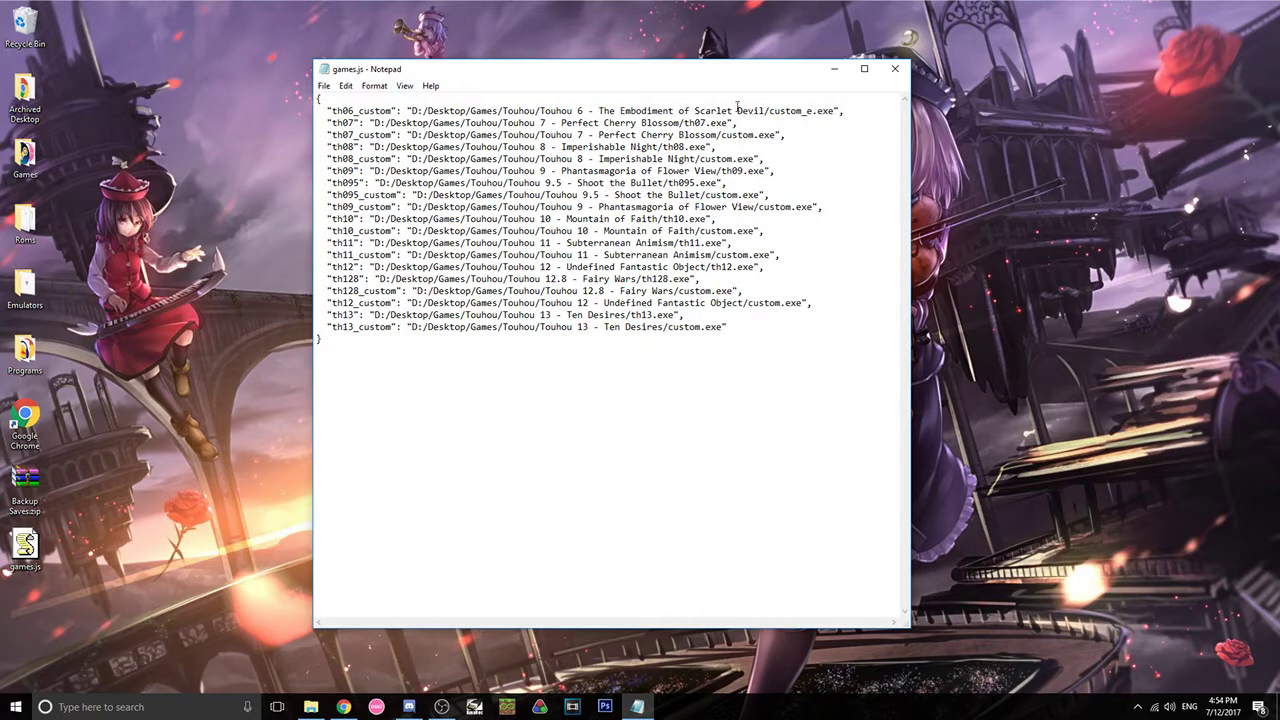
pyautogui.moveTo(735, 123)
pyautogui.mouseDown()
pyautogui.moveTo(318, 108)
pyautogui.moveTo(736, 123)
pyautogui.mouseUp()
pyautogui.click(345, 123)
pyautogui.click(360, 124)
# Step: Replace th07.exe with vpatch.exe at the end of the th07 line
pyautogui.moveTo(728, 122); pyautogui.dragTo(683, 122)
pyautogui.press('BackSpace')
pyautogui.write('vpatch.e')
# Step: Close Notepad without saving and replace games.js with the desktop copy
pyautogui.click(893, 69)
pyautogui.click(660, 360)
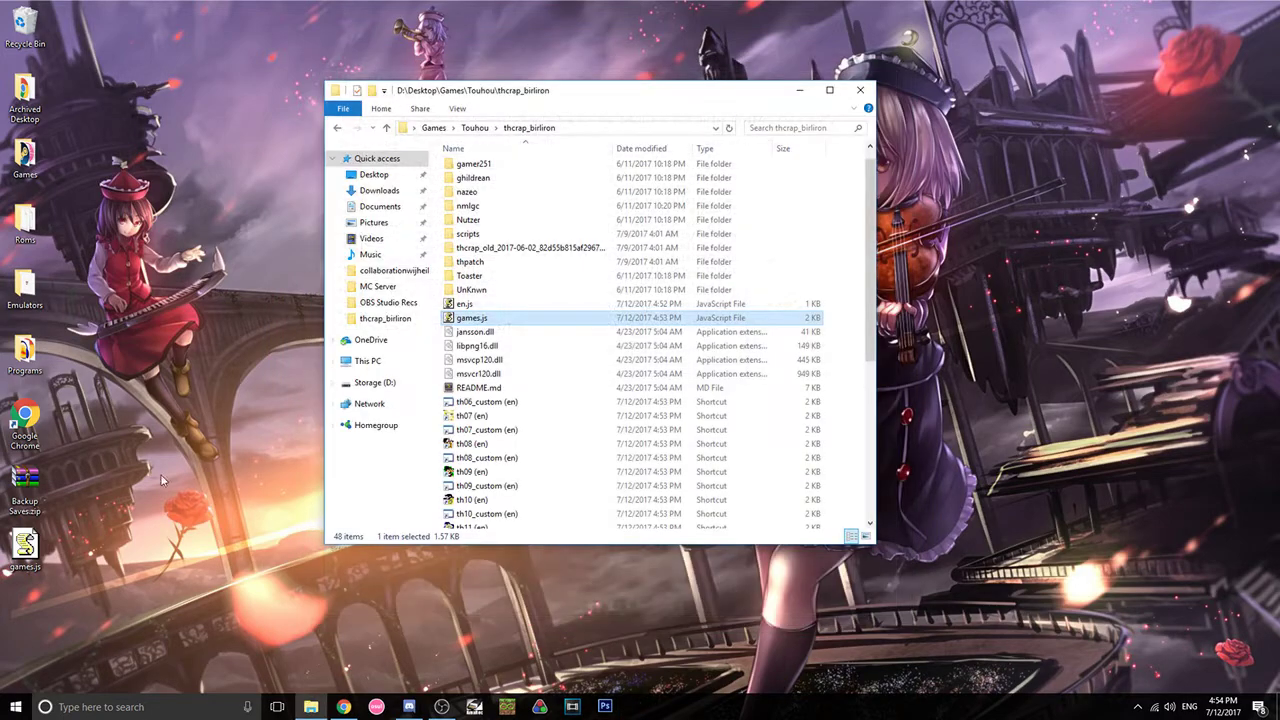
pyautogui.moveTo(25, 546); pyautogui.dragTo(777, 331)
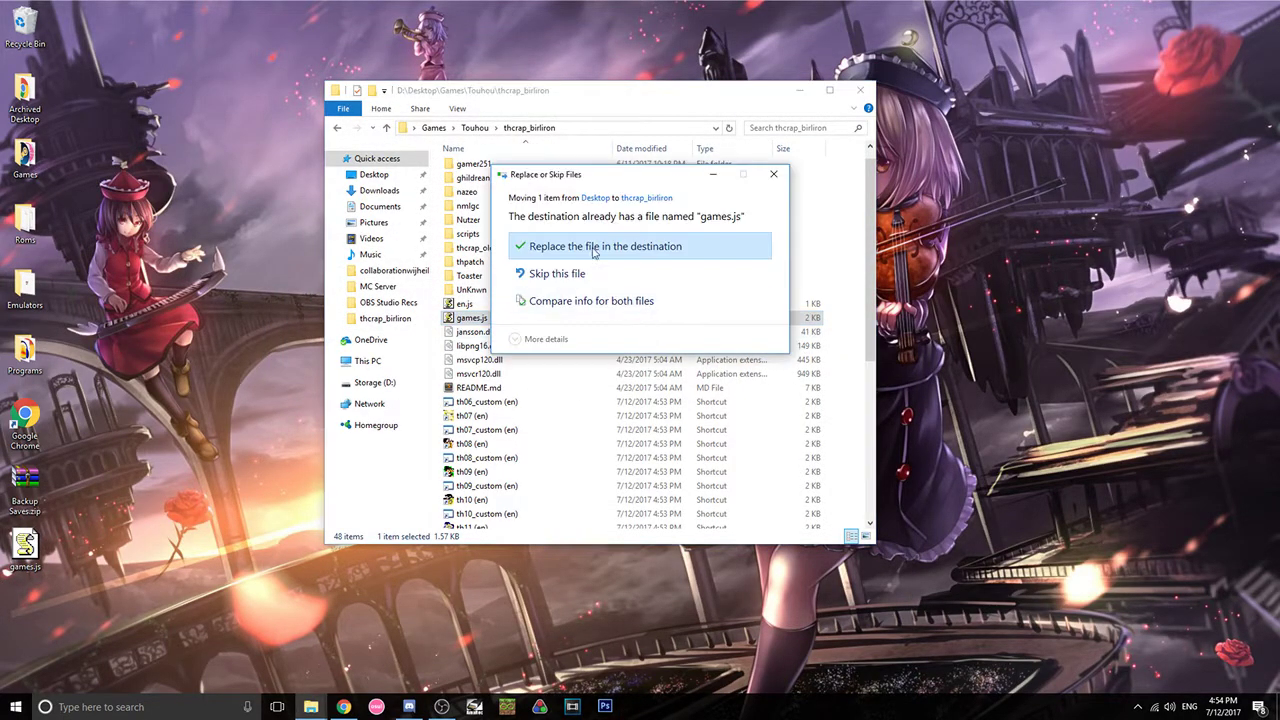
pyautogui.click(580, 247)
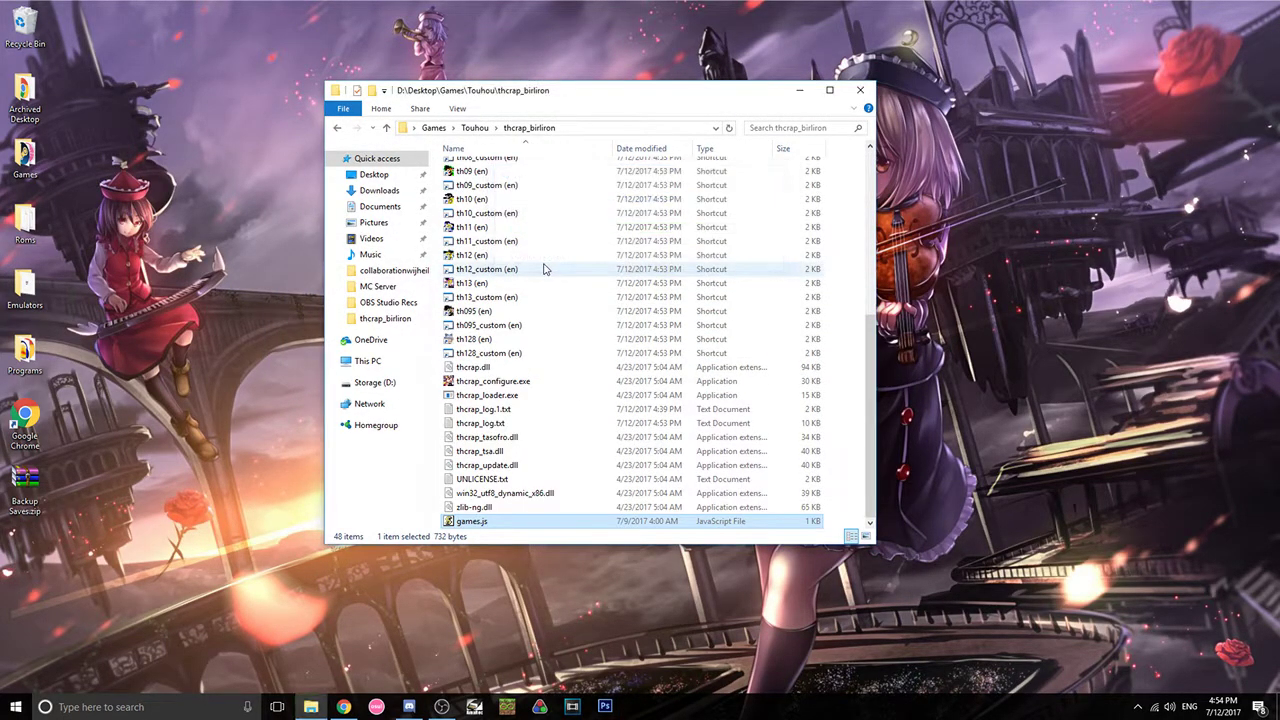
# Step: Delete the old game shortcuts th06_custom through th128
pyautogui.scroll(3, 545, 269)
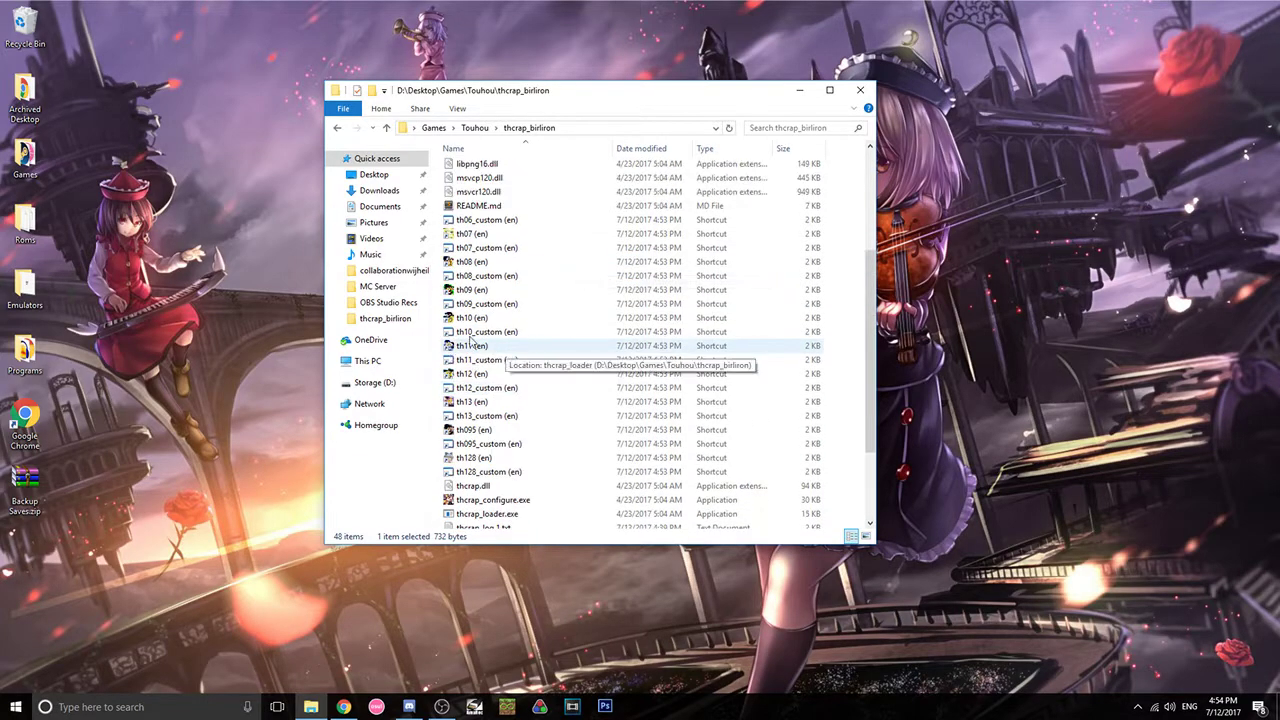
pyautogui.moveTo(836, 219); pyautogui.dragTo(477, 476)
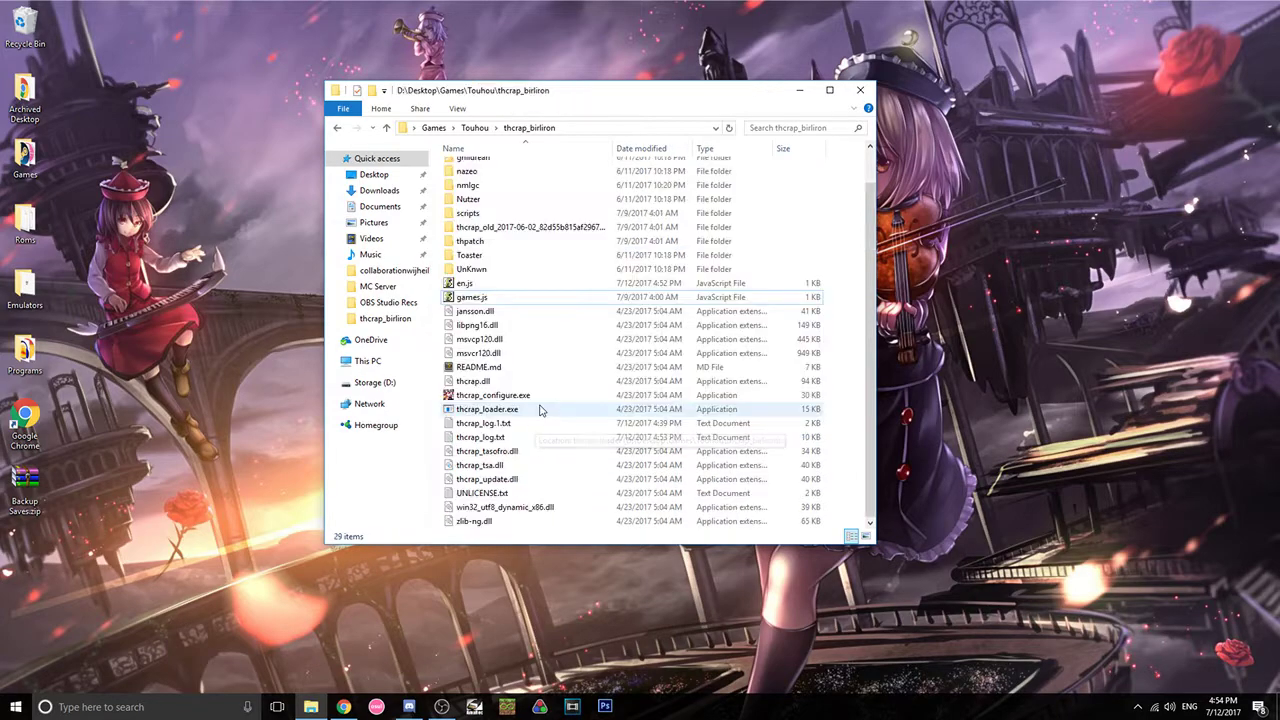
pyautogui.press('Delete')
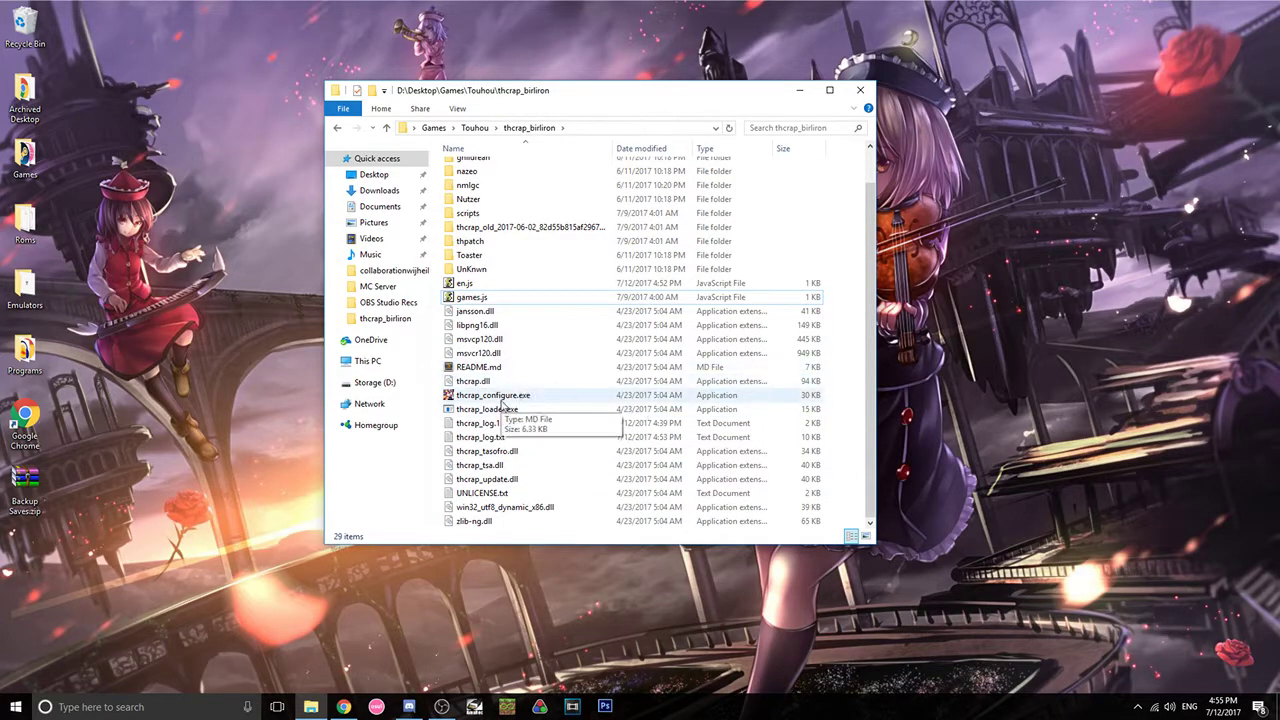
# Step: Open the new games.js in Notepad using Edit
pyautogui.click(499, 396)
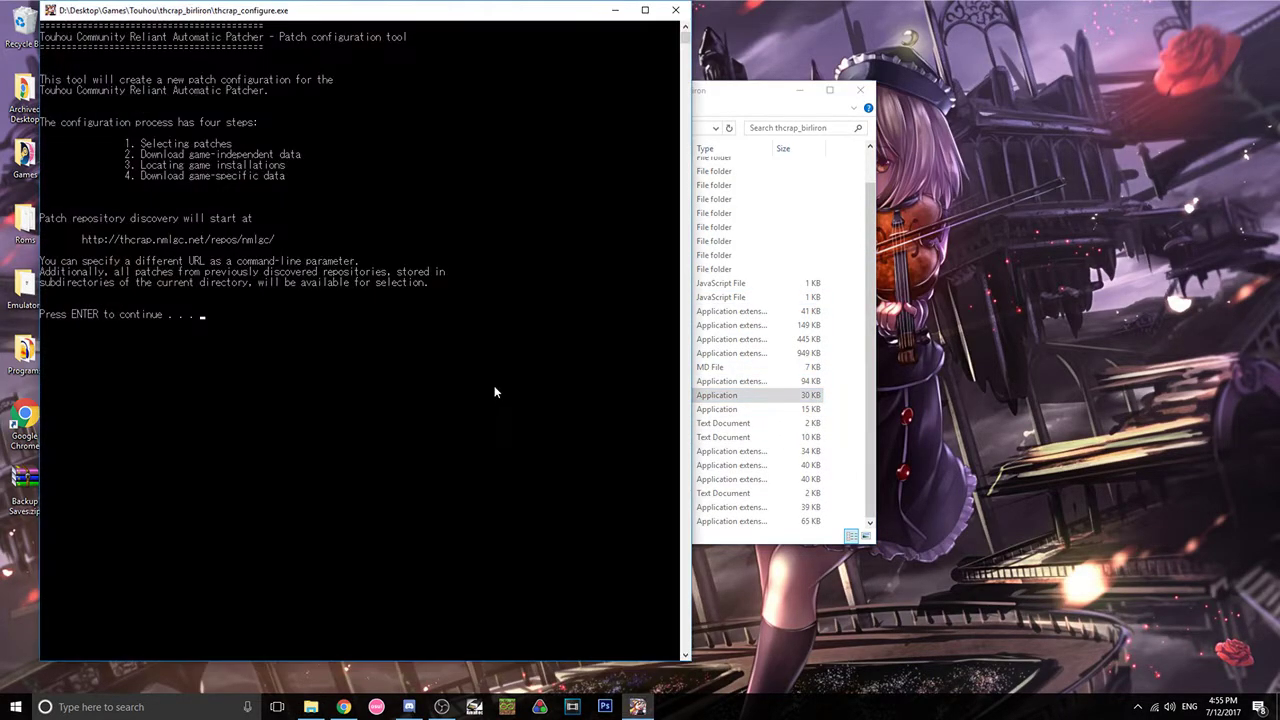
pyautogui.moveTo(551, 10); pyautogui.dragTo(816, 16)
pyautogui.click(879, 16)
pyautogui.doubleClick(471, 297)
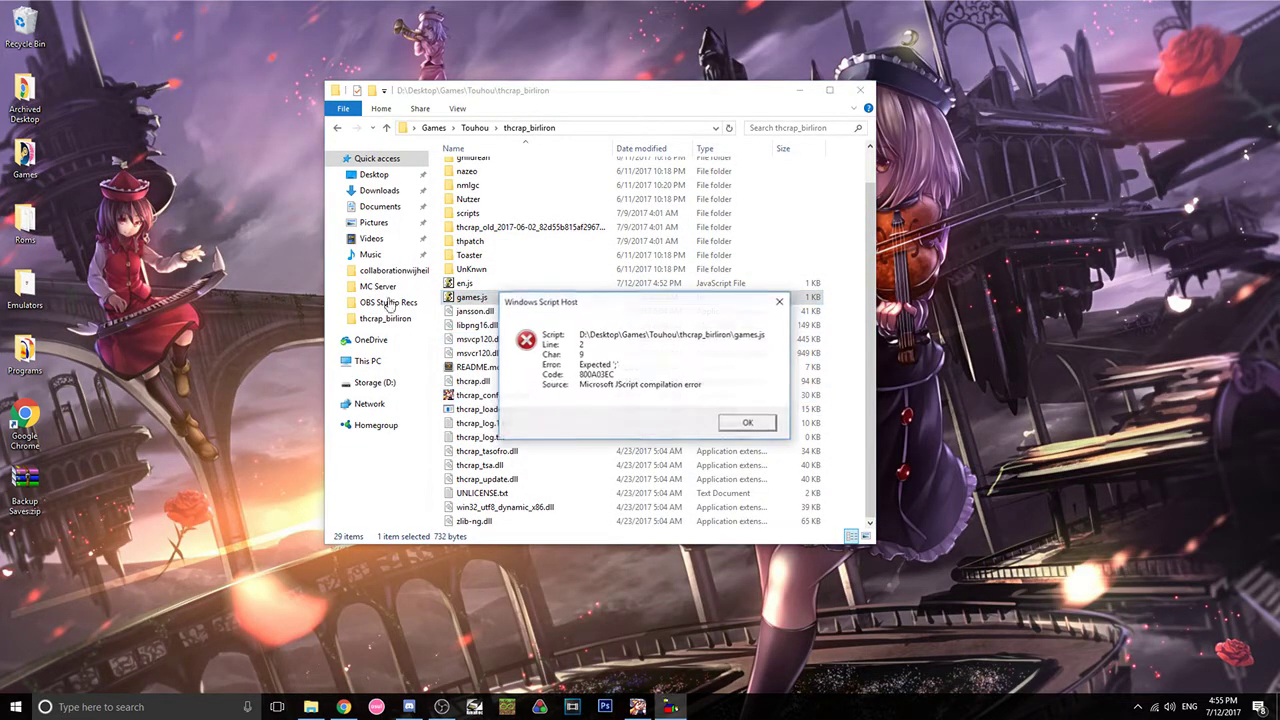
pyautogui.click(731, 422)
pyautogui.rightClick(471, 298)
pyautogui.click(492, 323)
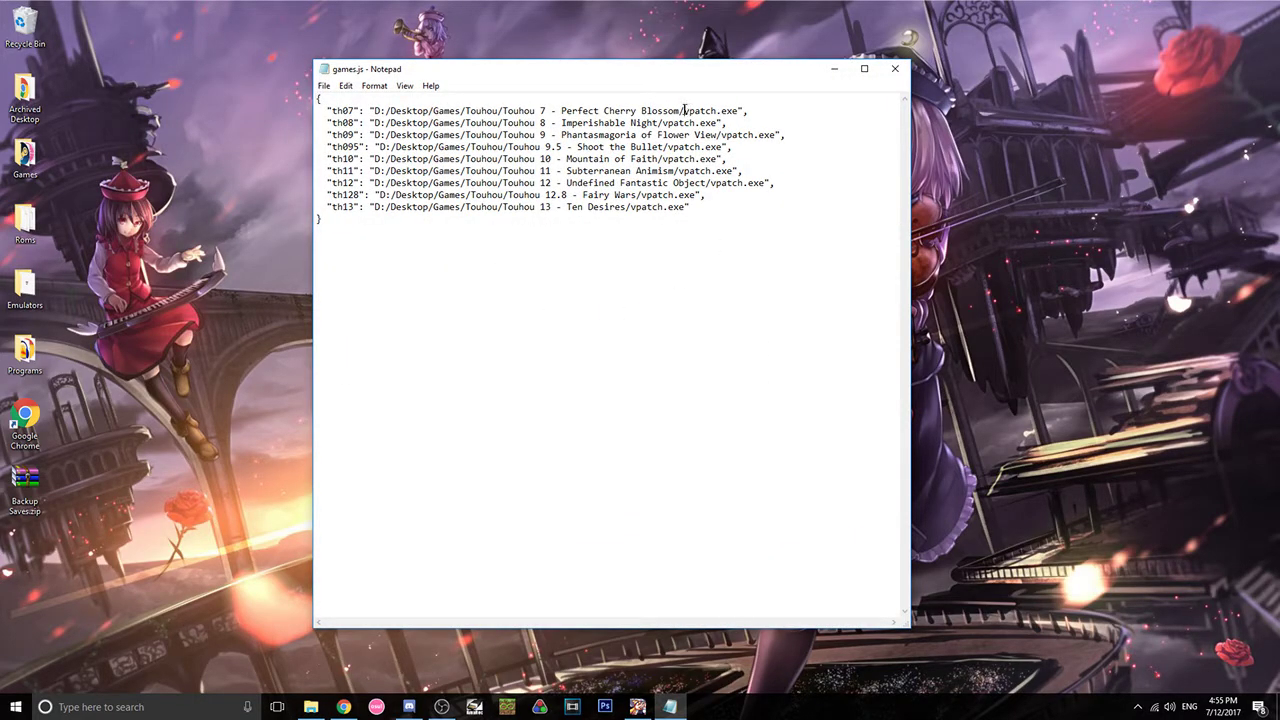
# Step: Close games.js, launch thcrap_configure.exe and continue past the intro
pyautogui.moveTo(684, 110); pyautogui.dragTo(750, 112)
pyautogui.click(750, 112)
pyautogui.click(895, 69)
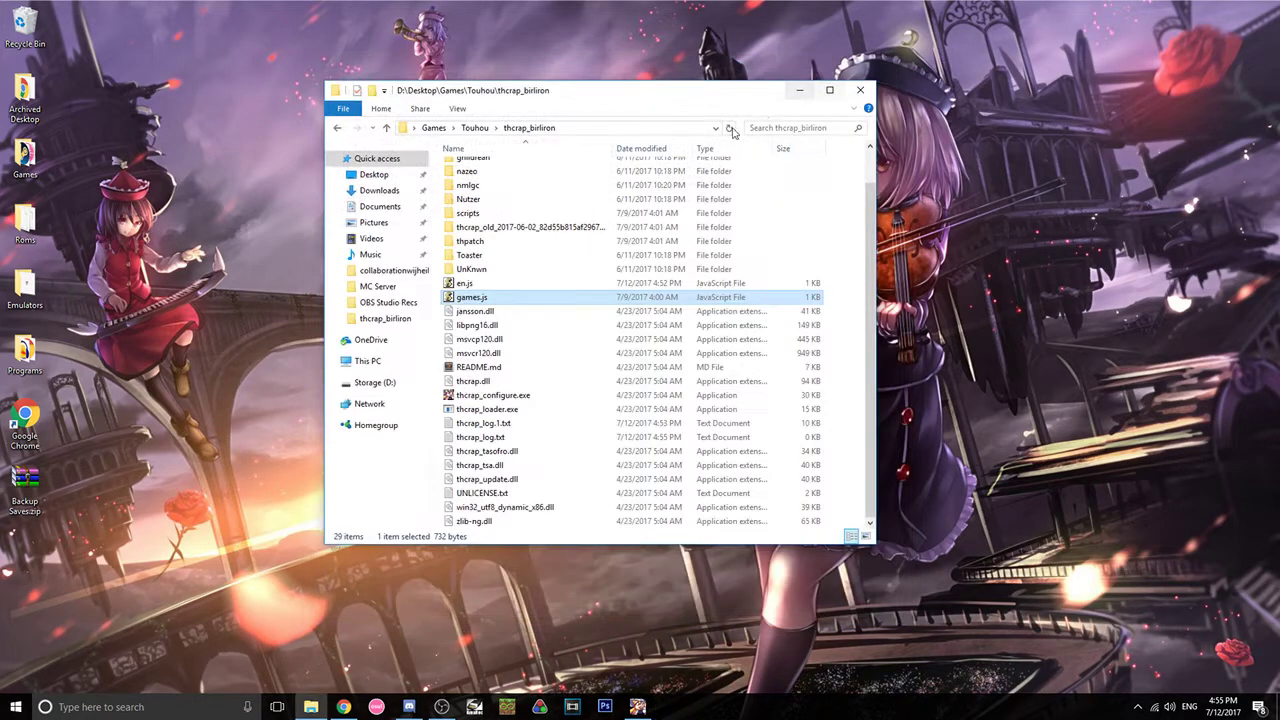
pyautogui.doubleClick(594, 395)
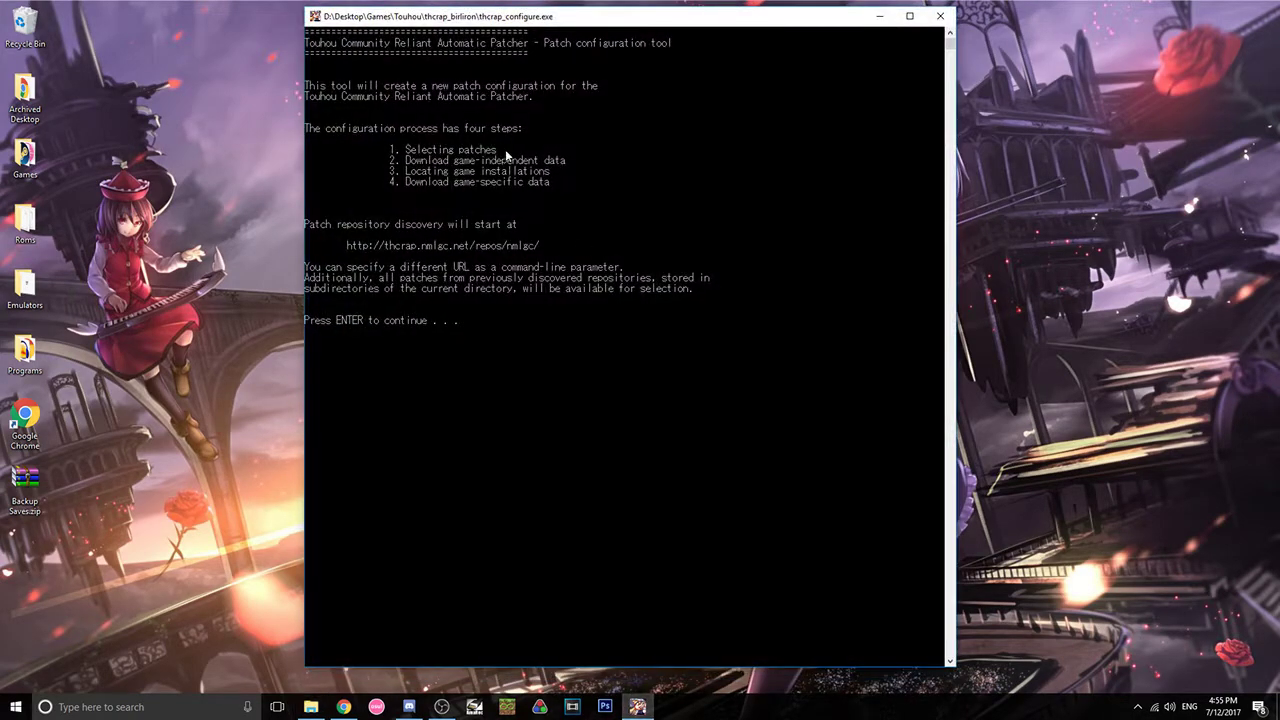
pyautogui.click(560, 365)
pyautogui.rightClick(562, 362)
pyautogui.press('Return')
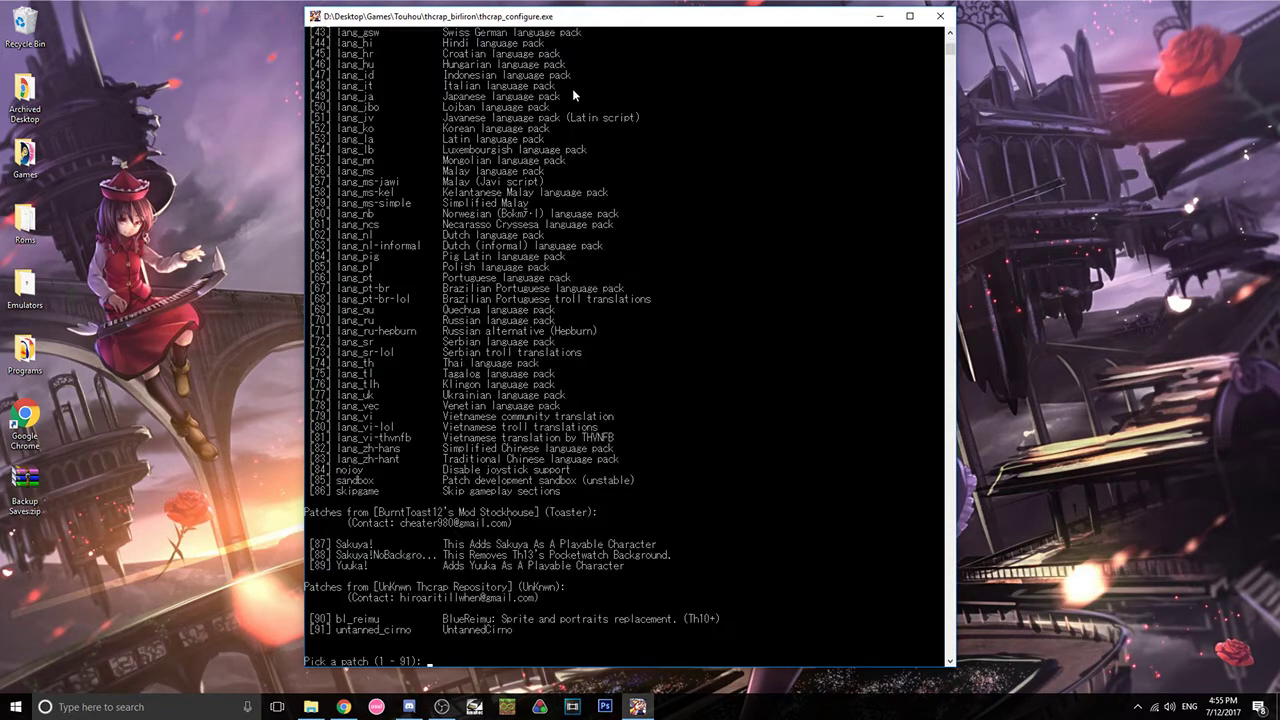
# Step: Scroll through the list of 91 available patches
pyautogui.scroll(8, 632, 160)
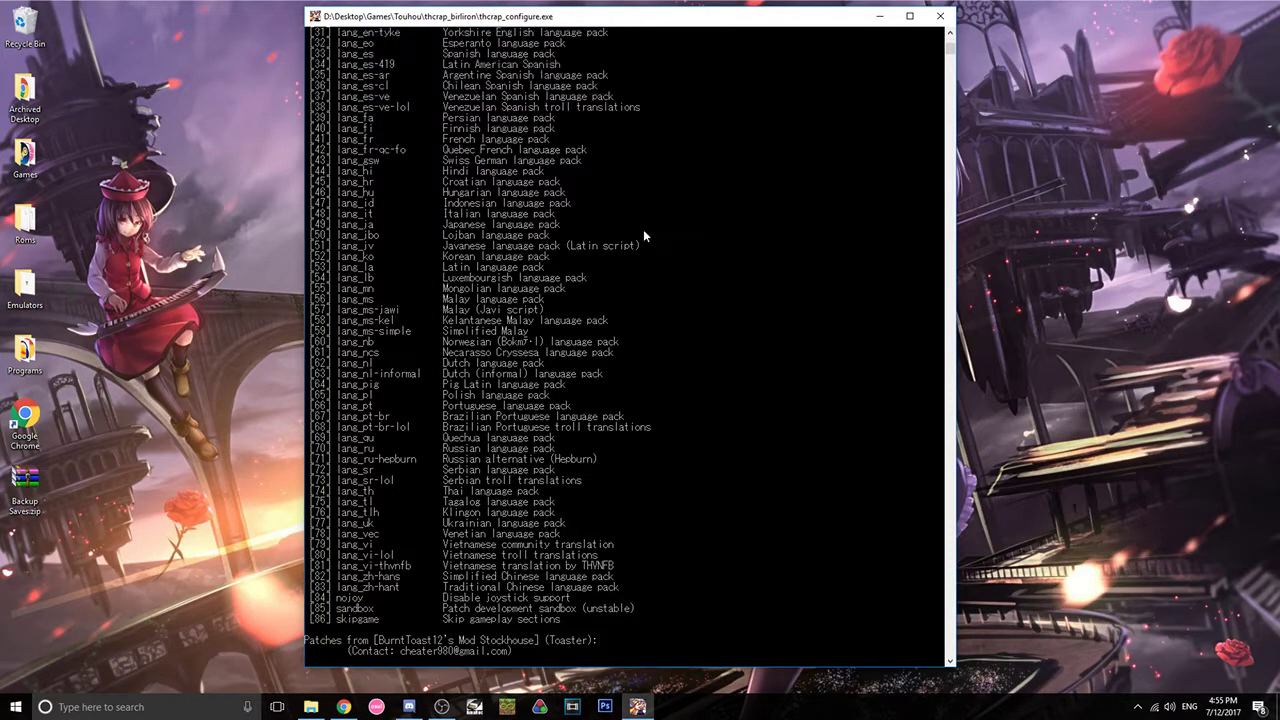
pyautogui.scroll(4, 643, 232)
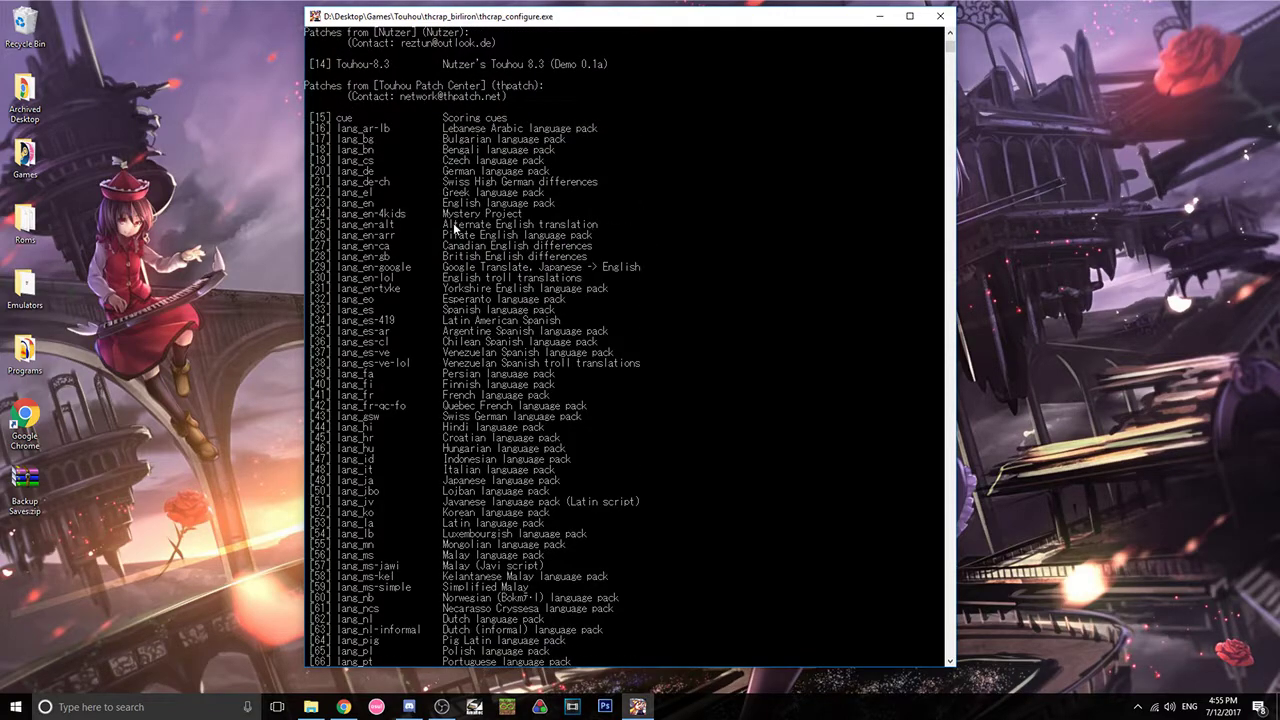
pyautogui.scroll(9, 370, 208)
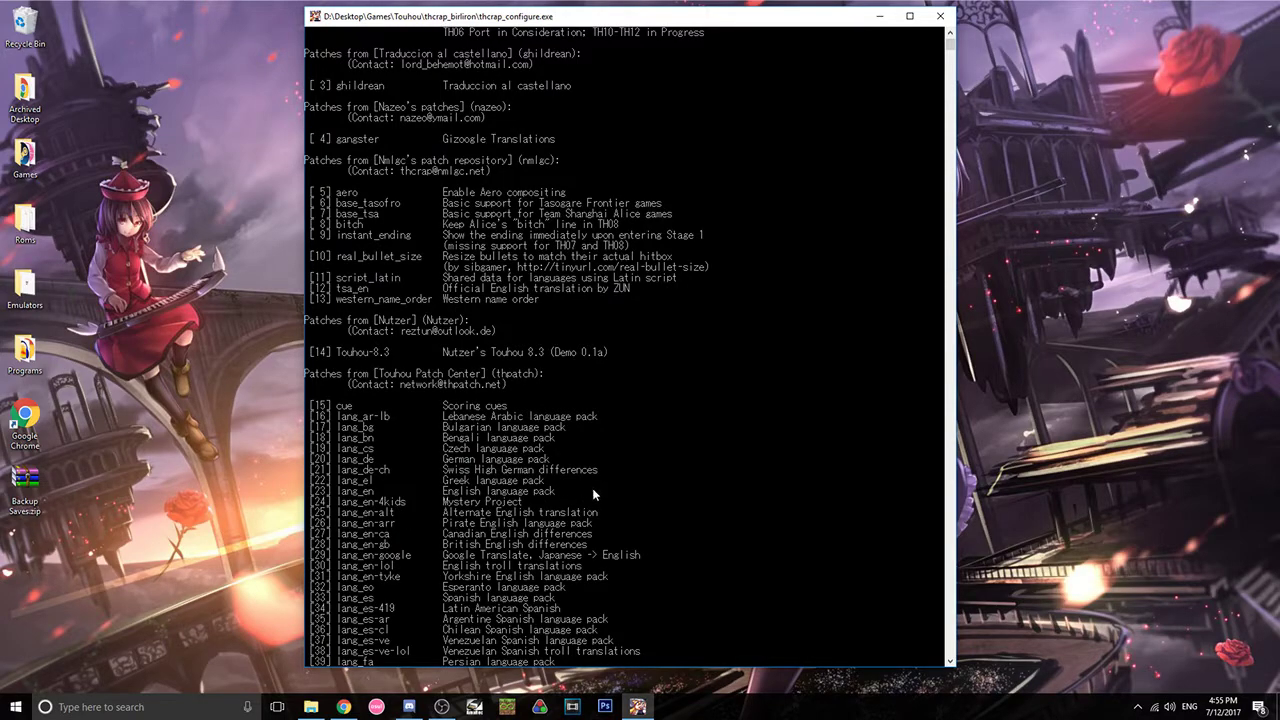
pyautogui.scroll(3, 549, 388)
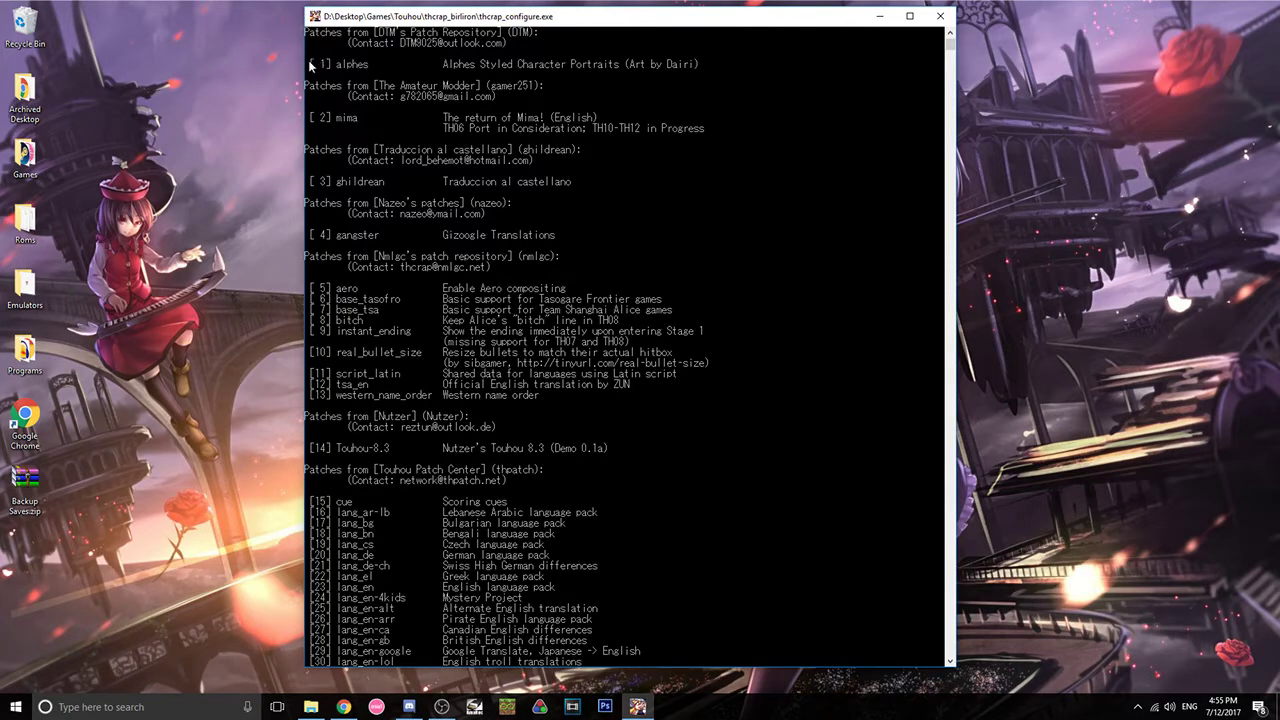
pyautogui.scroll(-2, 407, 193)
pyautogui.scroll(-6, 418, 189)
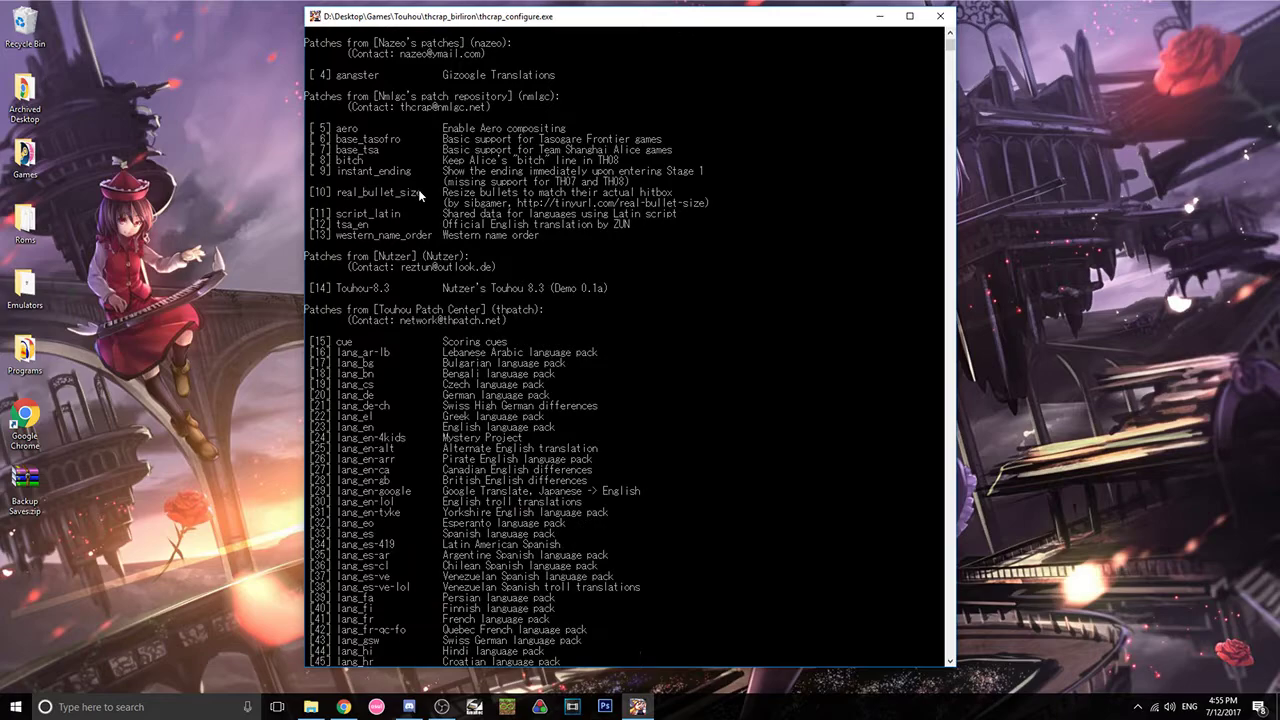
pyautogui.scroll(2, 418, 189)
pyautogui.scroll(-3, 419, 189)
pyautogui.scroll(-14, 419, 189)
pyautogui.scroll(-2, 420, 186)
pyautogui.scroll(1, 420, 186)
pyautogui.scroll(-1, 420, 186)
pyautogui.scroll(1, 420, 186)
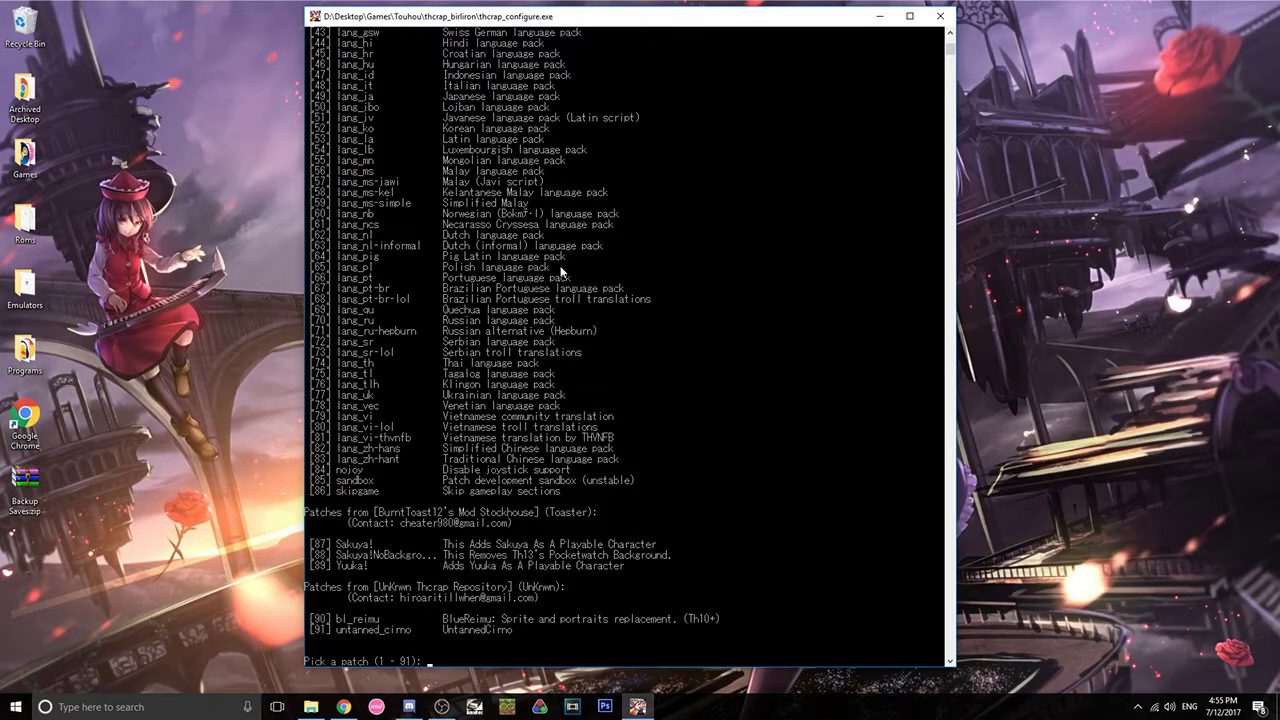
# Step: Select patch number 66 and review the resulting patch stack
pyautogui.write('66')
pyautogui.press('Return')
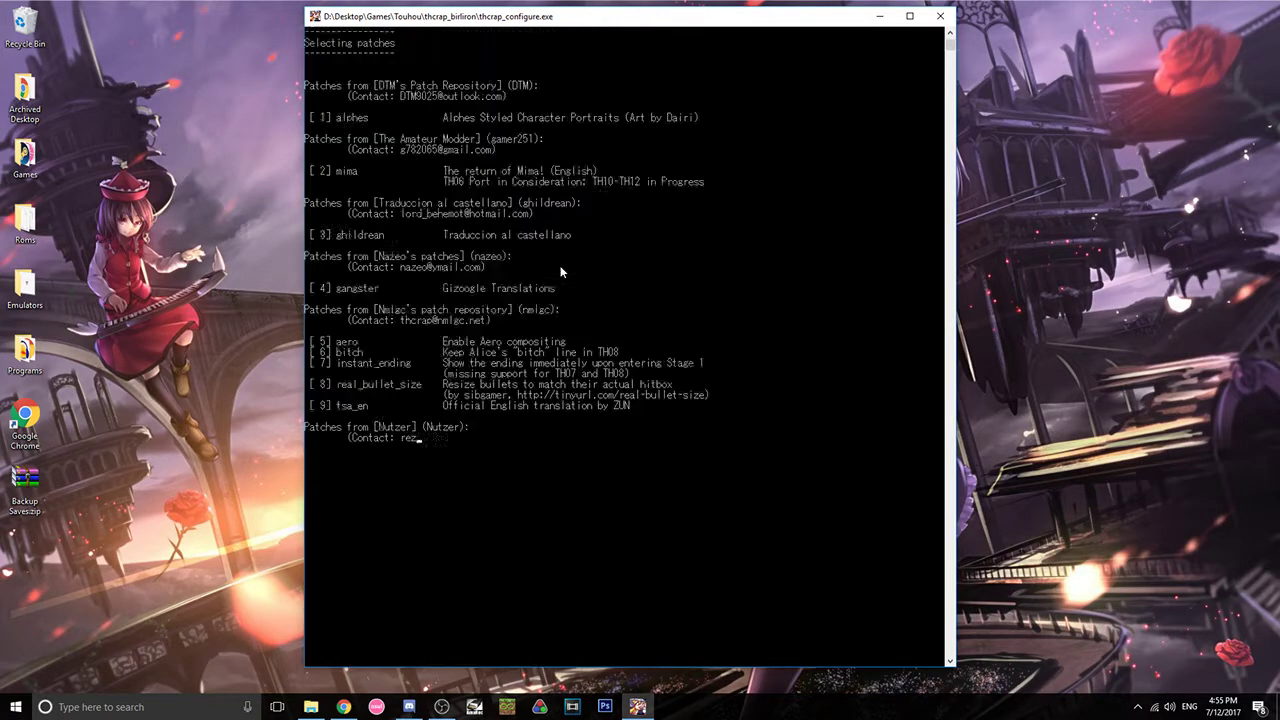
pyautogui.scroll(20, 567, 318)
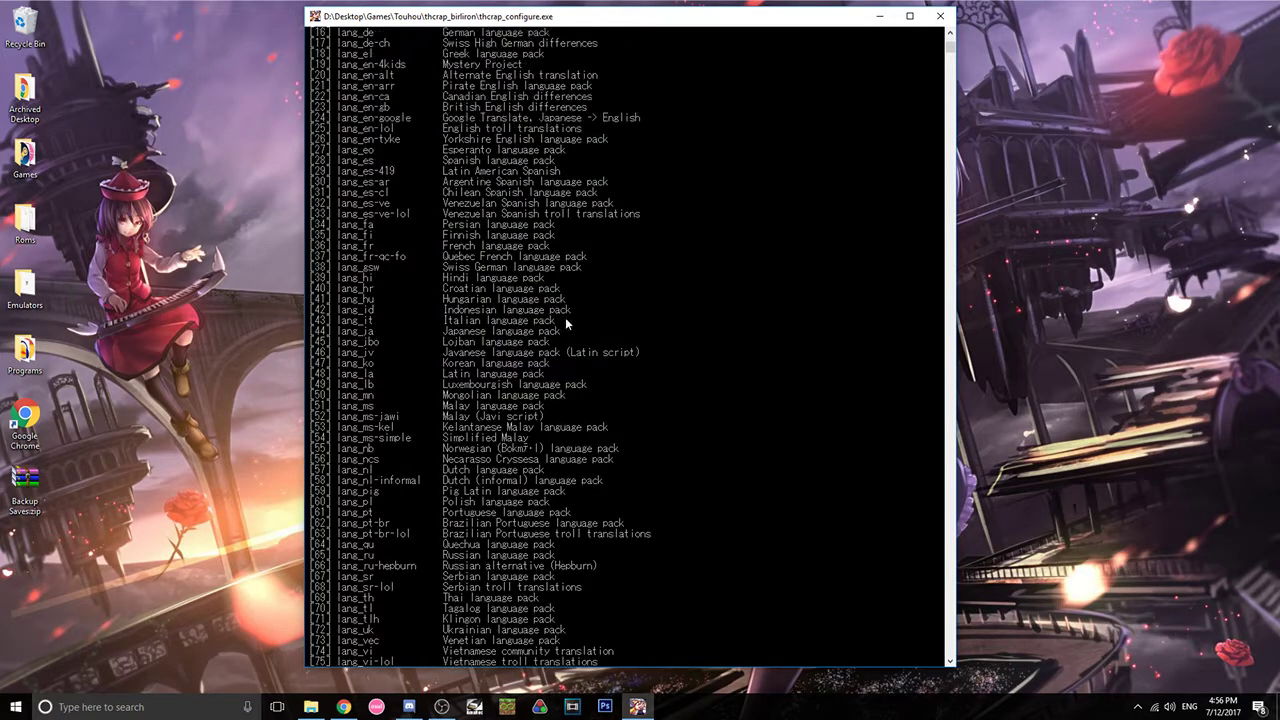
pyautogui.scroll(7, 566, 320)
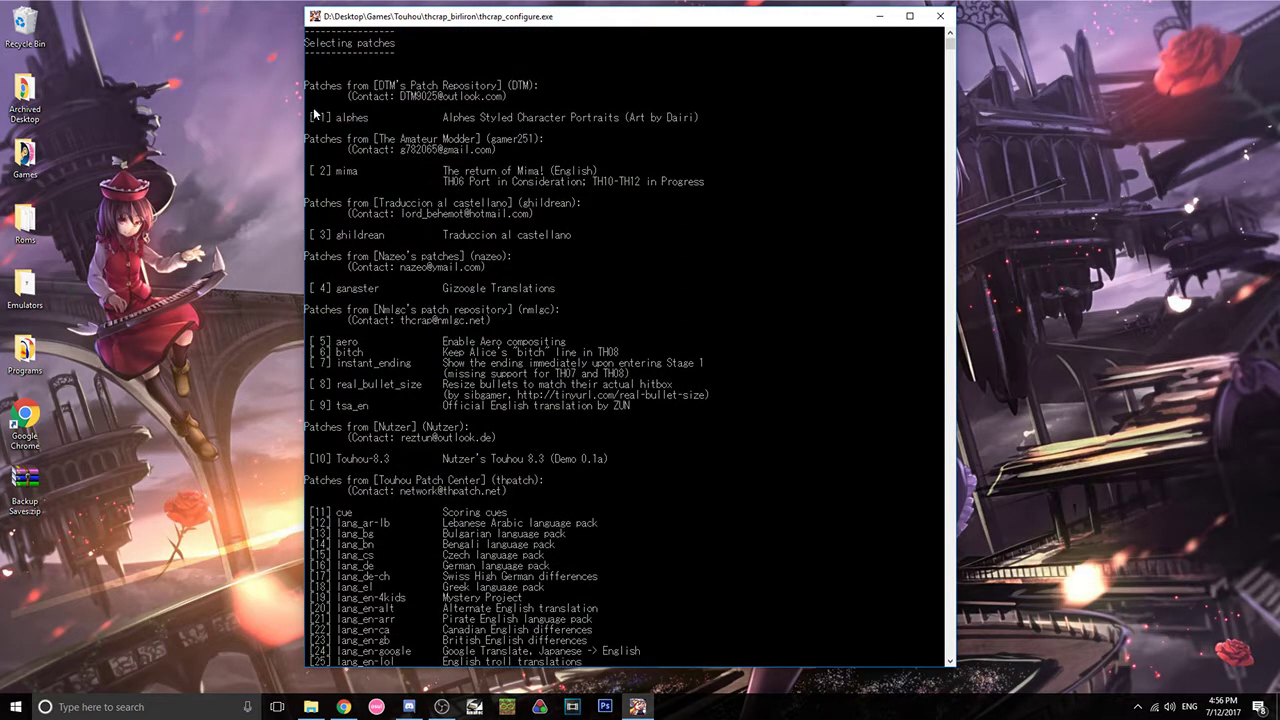
pyautogui.scroll(-14, 560, 322)
pyautogui.scroll(-15, 535, 334)
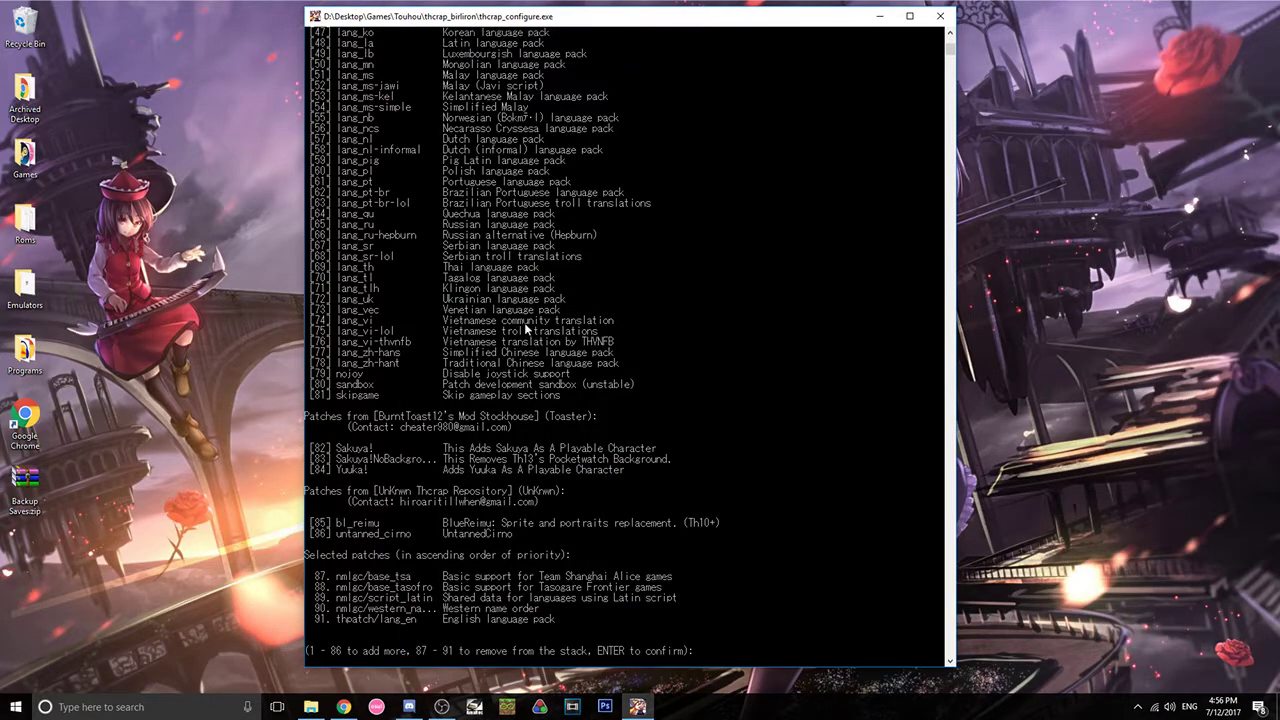
# Step: Confirm the patch stack and save it as en, overwriting en.js
pyautogui.press('Return')
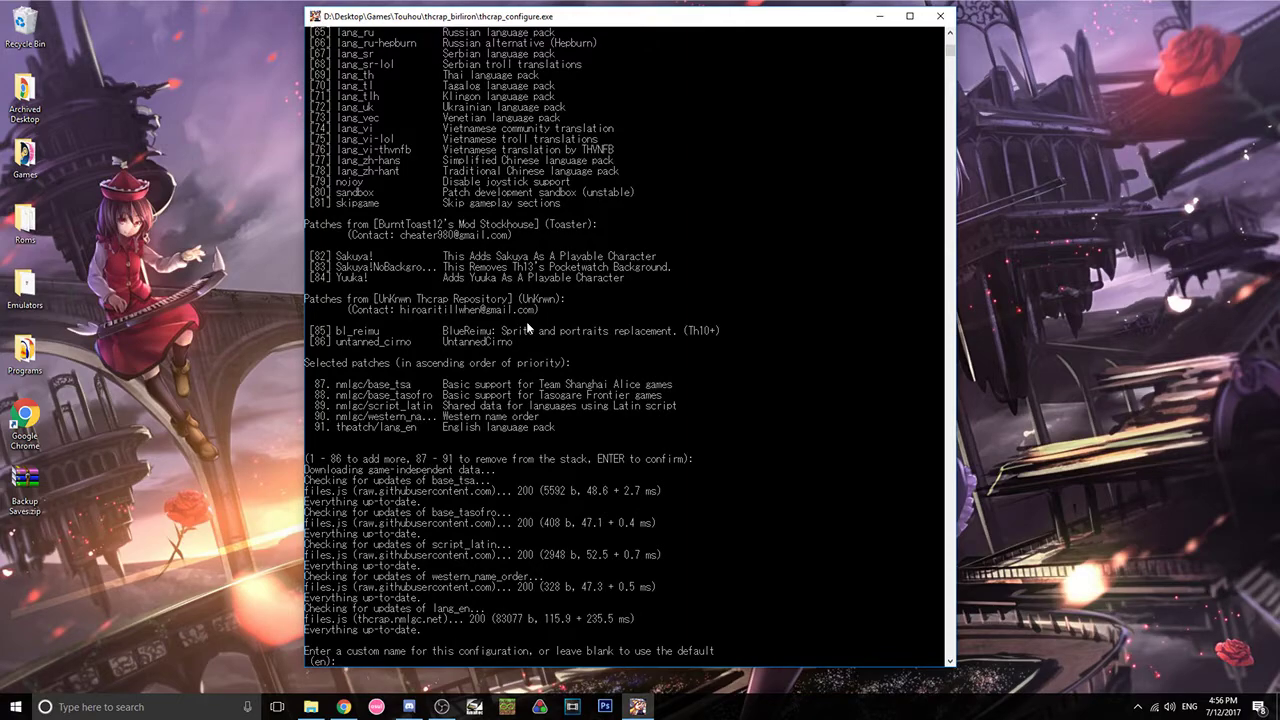
pyautogui.press('Return')
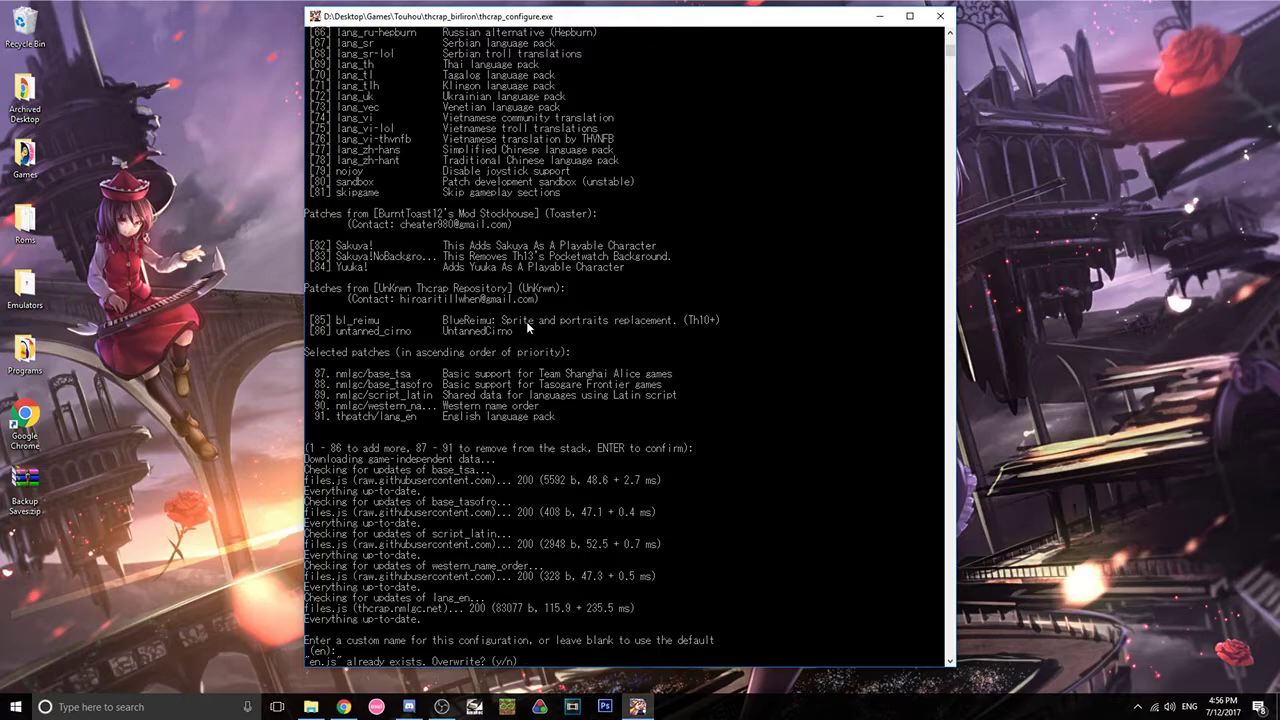
pyautogui.press('Return')
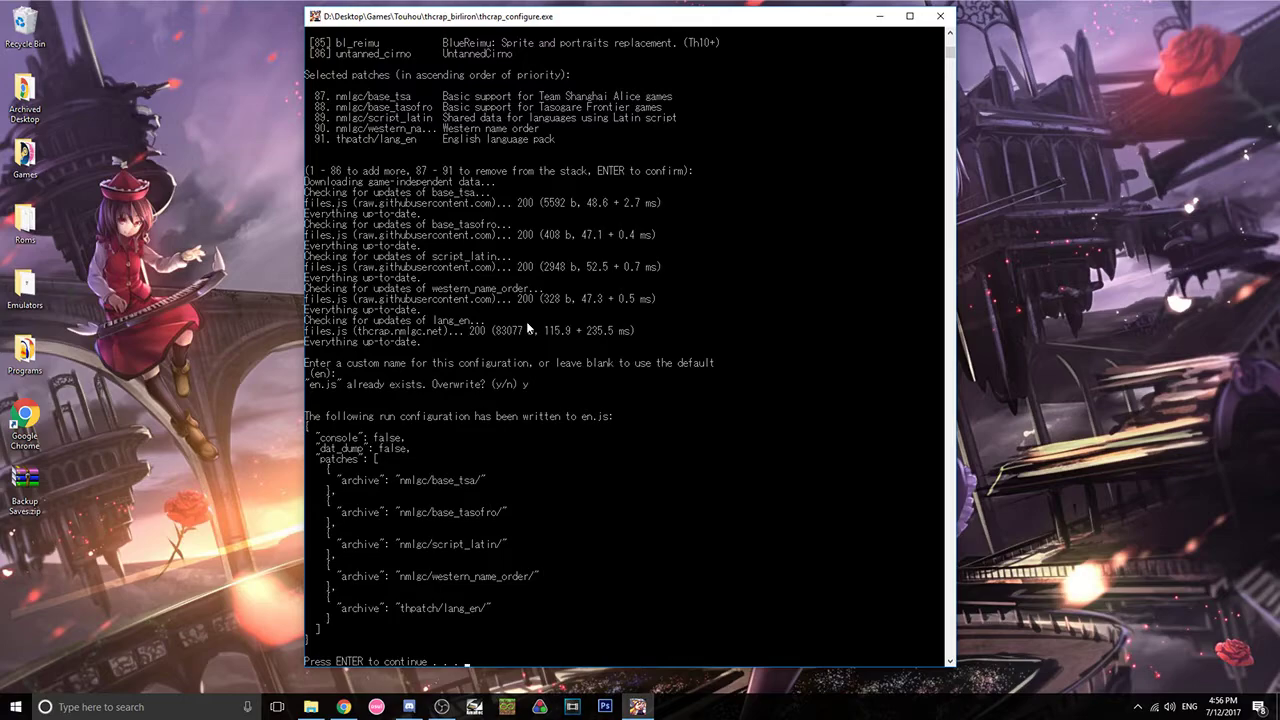
pyautogui.press('Return')
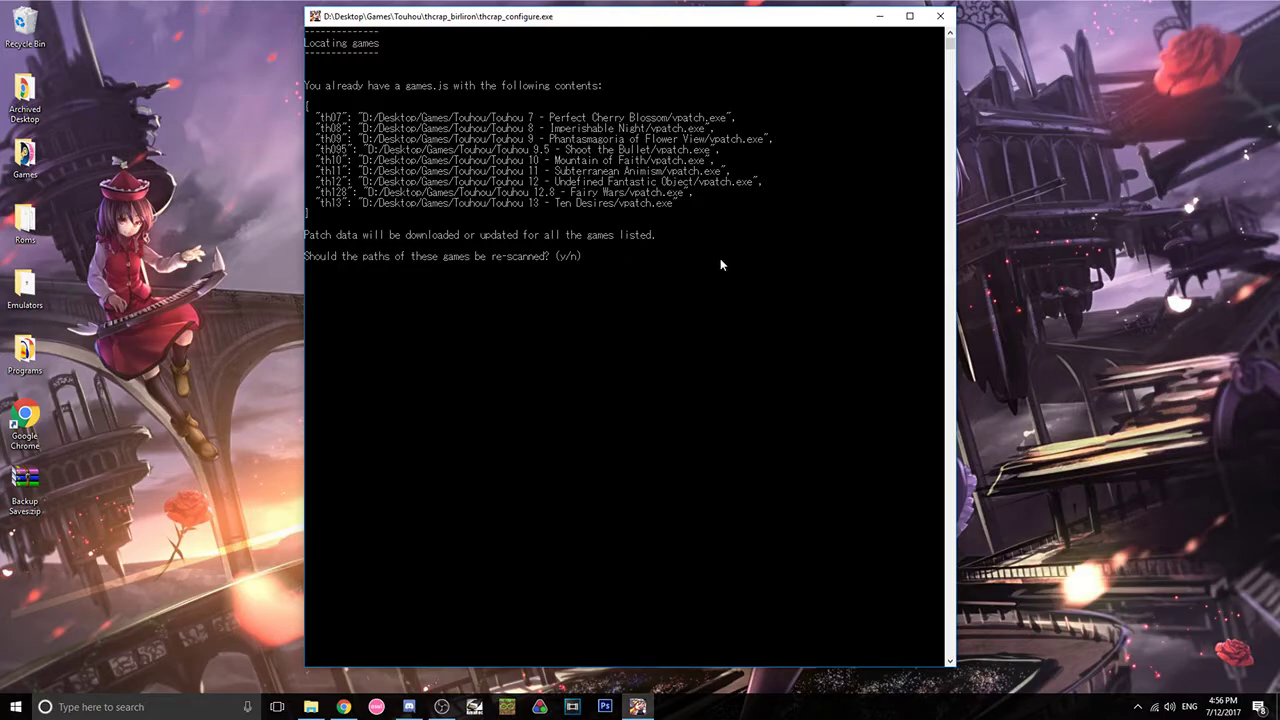
# Step: Answer n to rescanning game paths and n to adding new games
pyautogui.write('n')
pyautogui.press('Return')
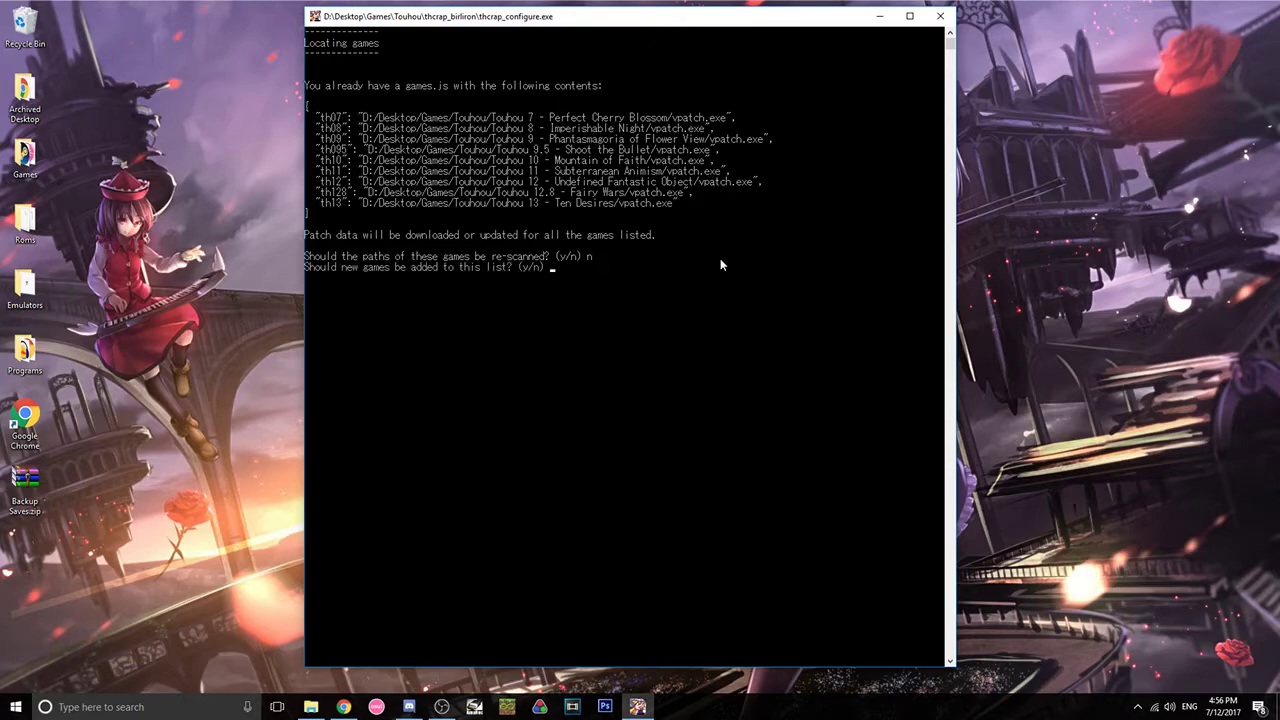
pyautogui.write('n')
pyautogui.press('Return')
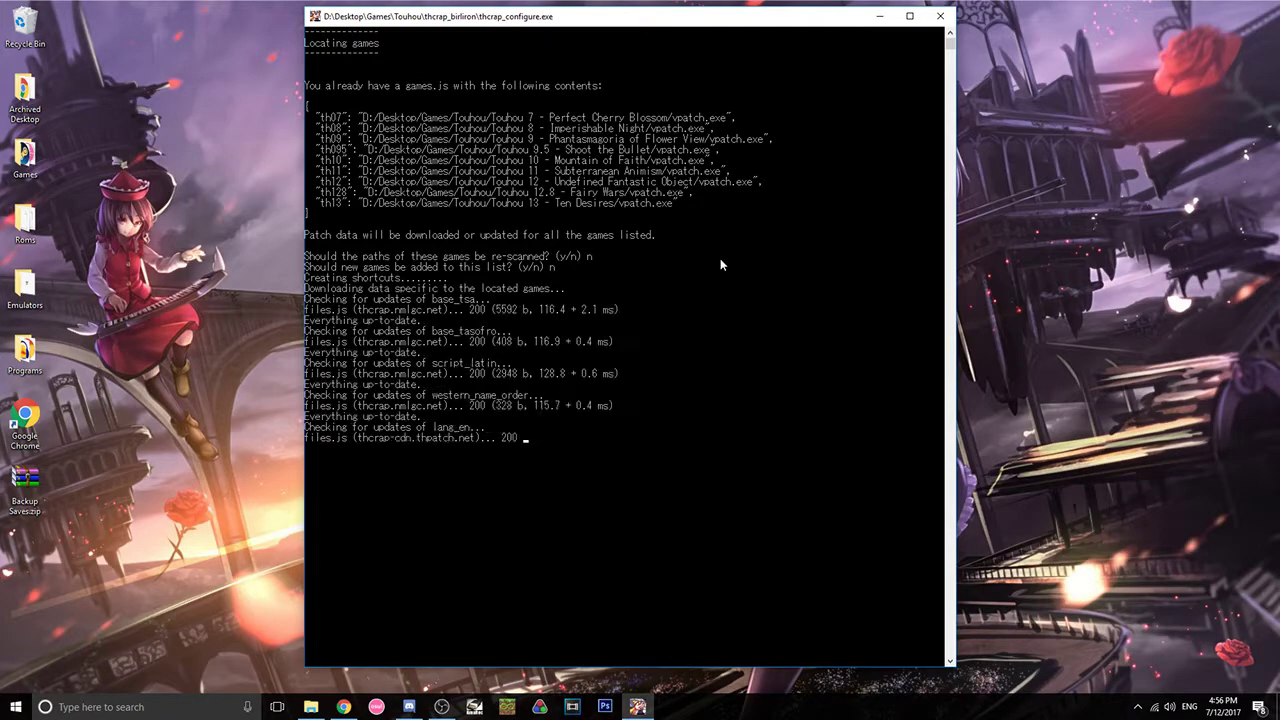
# Step: Close the configurator and look over the new (en) shortcuts, selecting th07 (en)
pyautogui.press('Return')
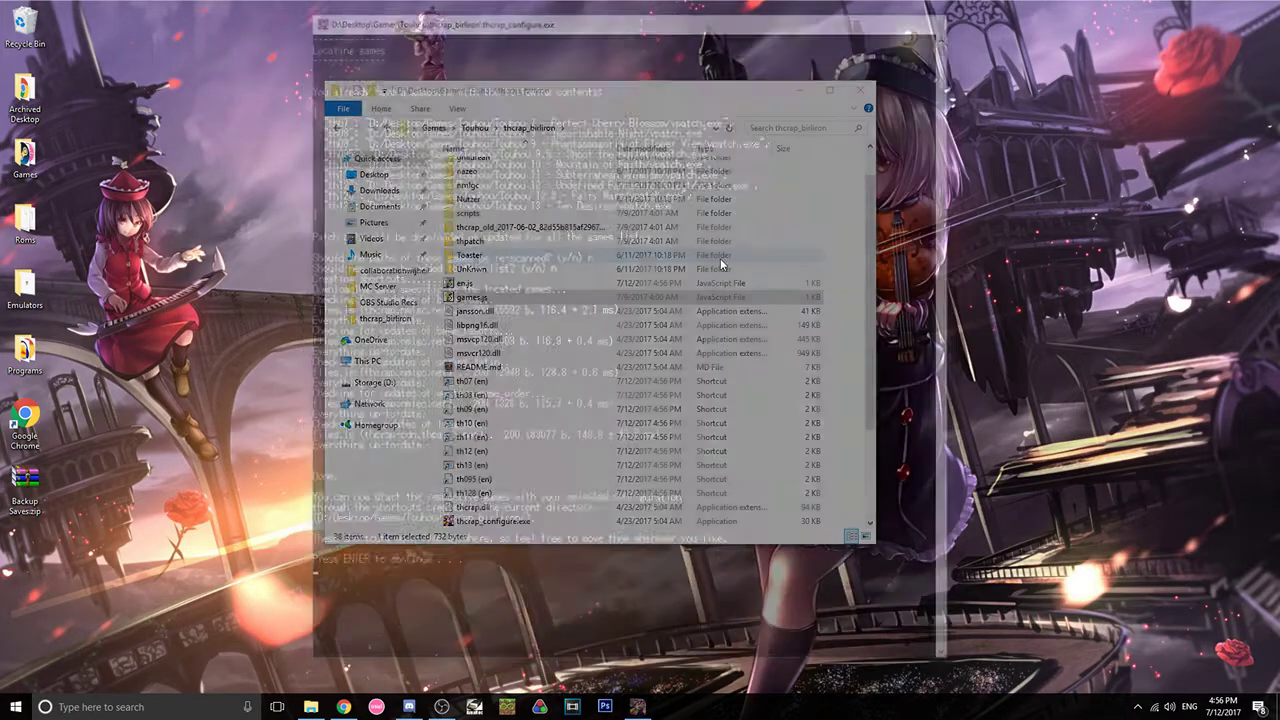
pyautogui.scroll(-2, 706, 363)
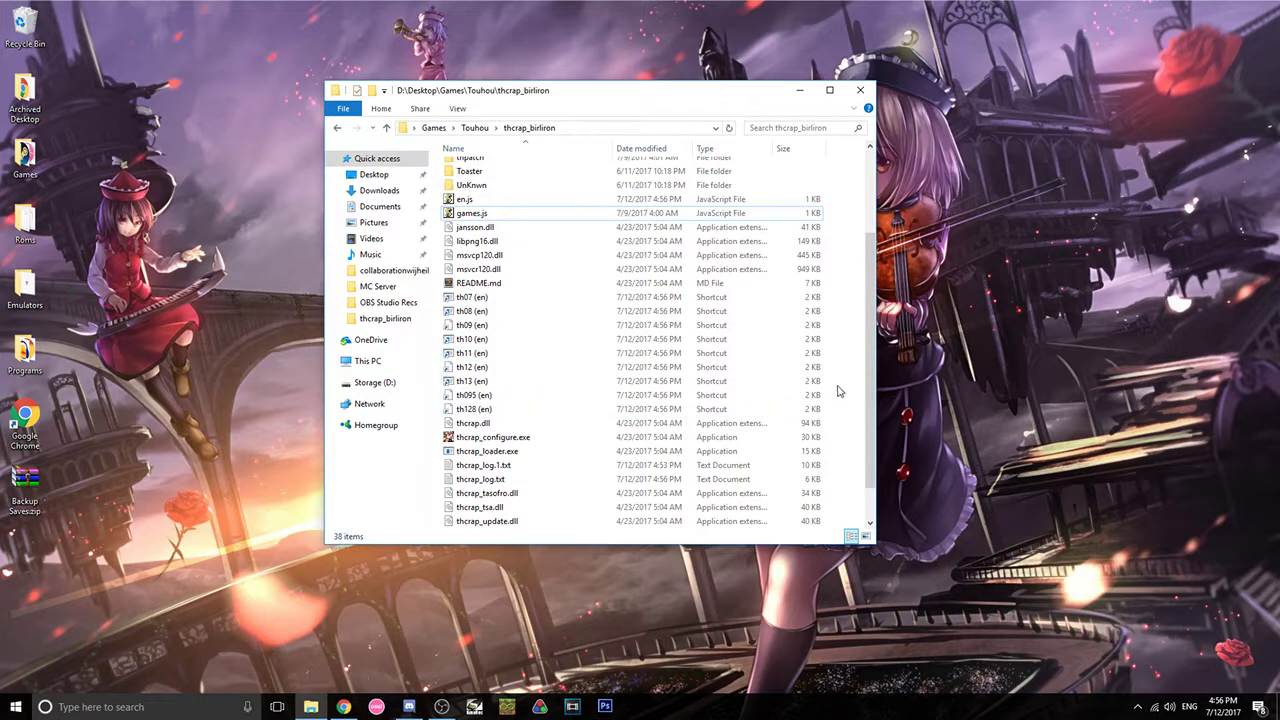
pyautogui.moveTo(837, 386); pyautogui.dragTo(452, 310)
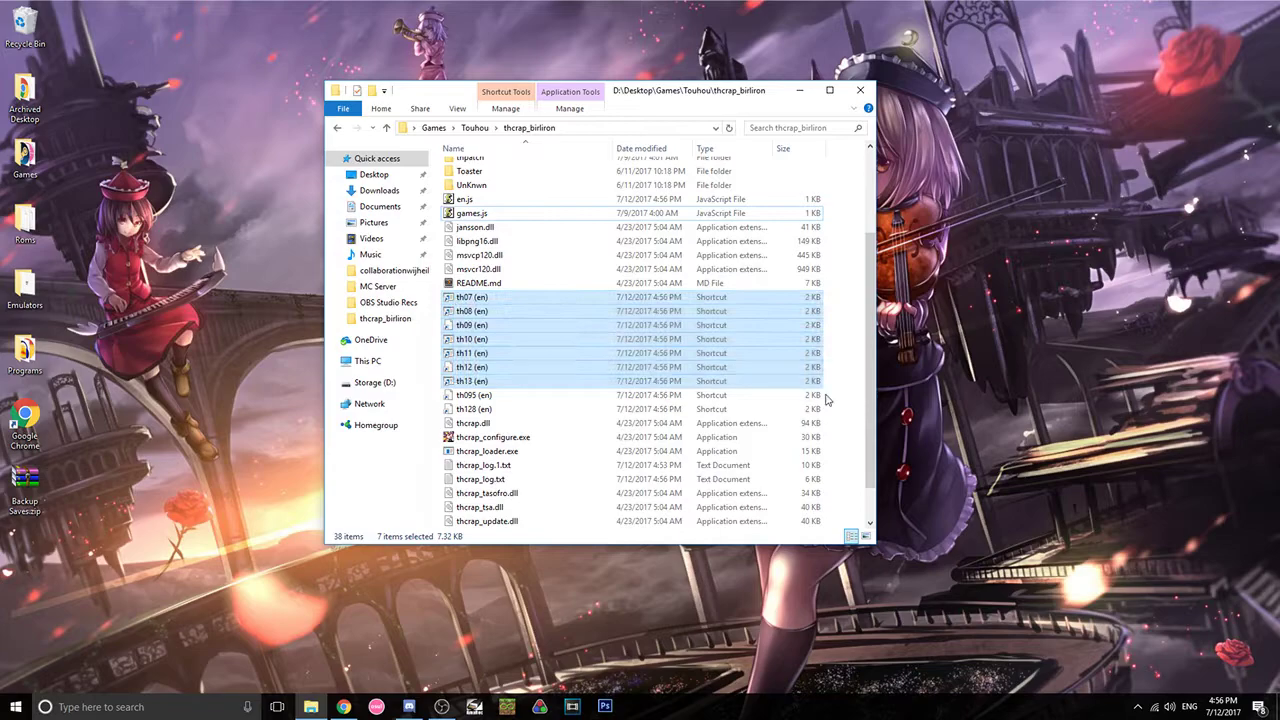
pyautogui.moveTo(837, 409); pyautogui.dragTo(826, 368)
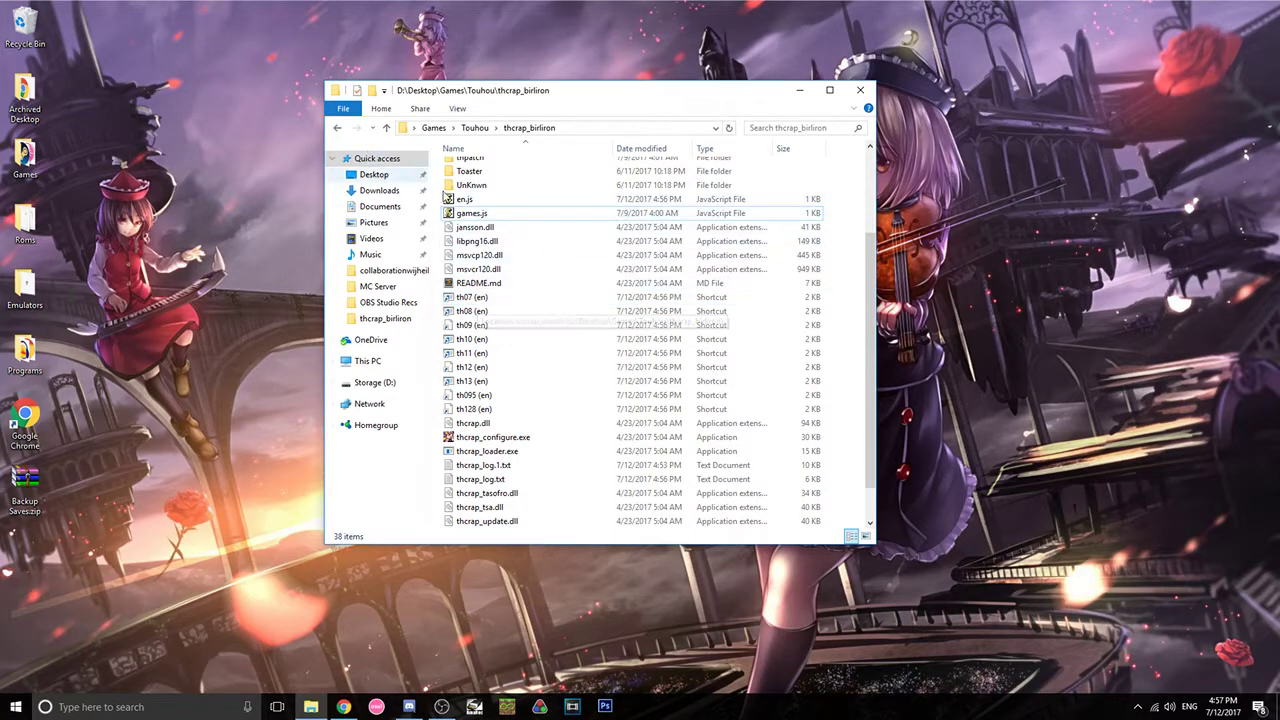
pyautogui.click(476, 298)
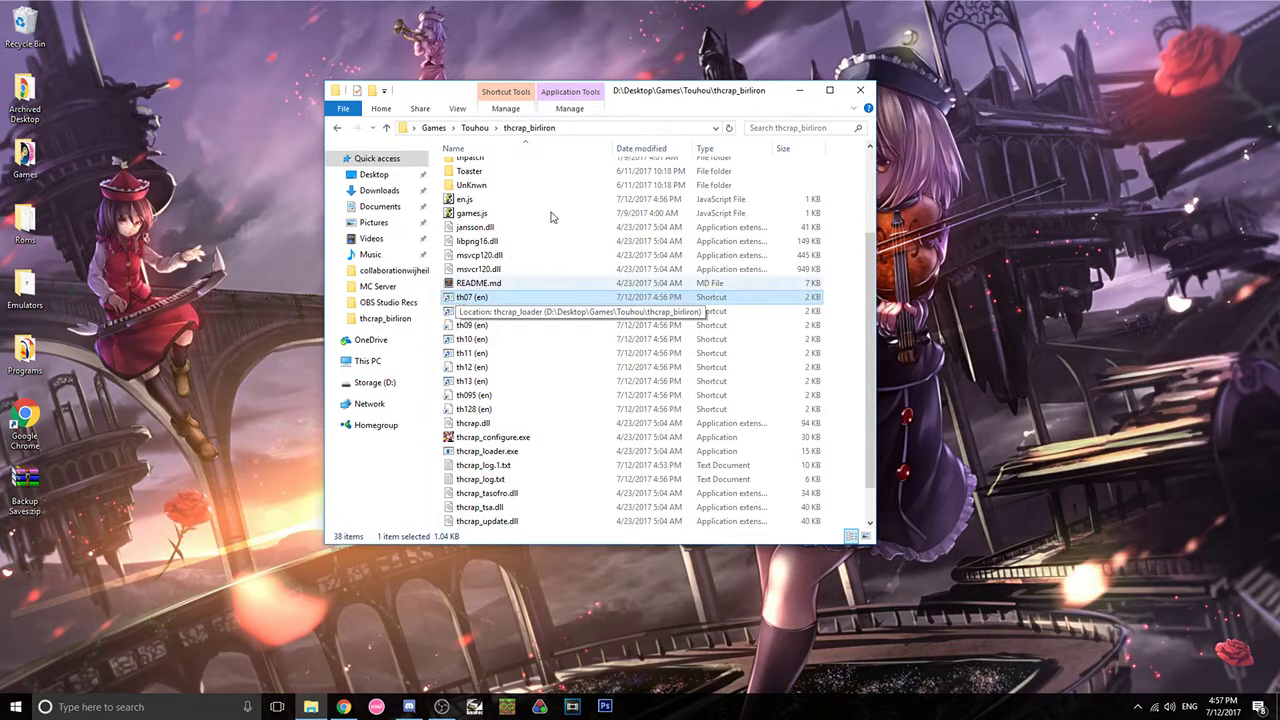
# Step: Move th07 (en) to the desktop and Touhou folder, then back into thcrap_birliron
pyautogui.moveTo(468, 299); pyautogui.dragTo(226, 316)
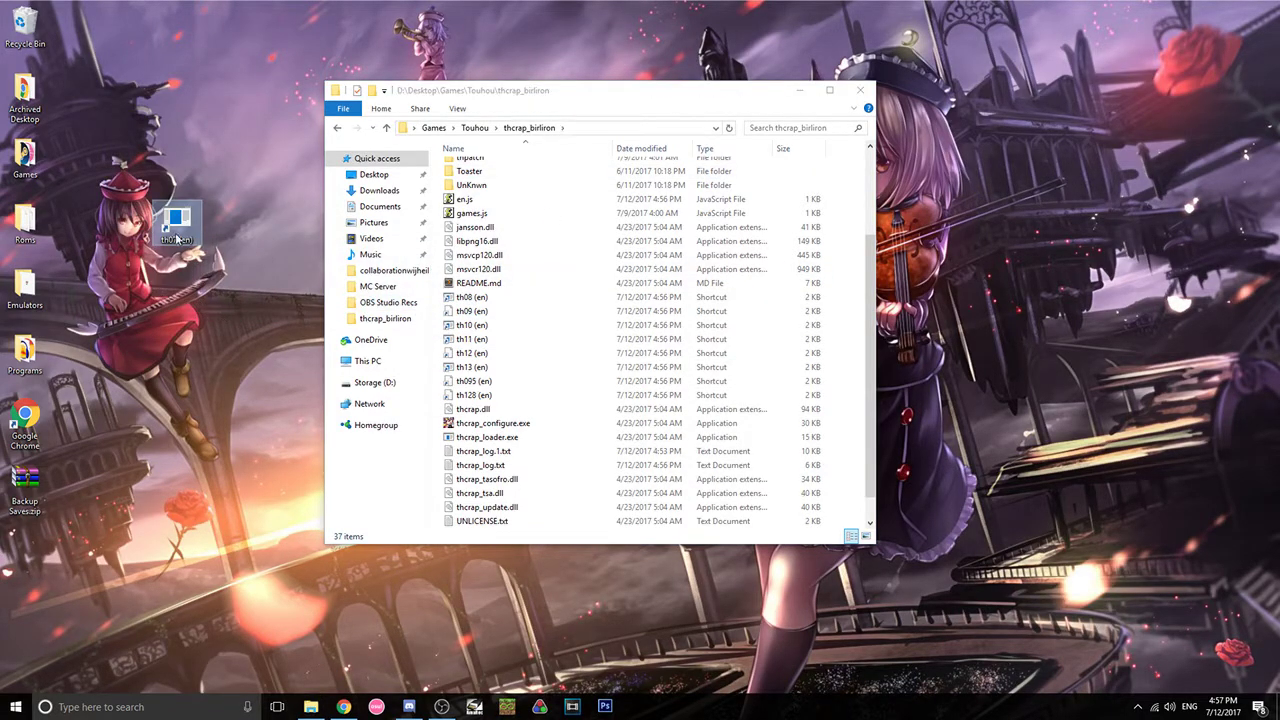
pyautogui.moveTo(176, 226); pyautogui.dragTo(474, 128)
pyautogui.click(475, 128)
pyautogui.moveTo(470, 476); pyautogui.dragTo(472, 196)
pyautogui.doubleClick(472, 196)
pyautogui.scroll(-3, 490, 405)
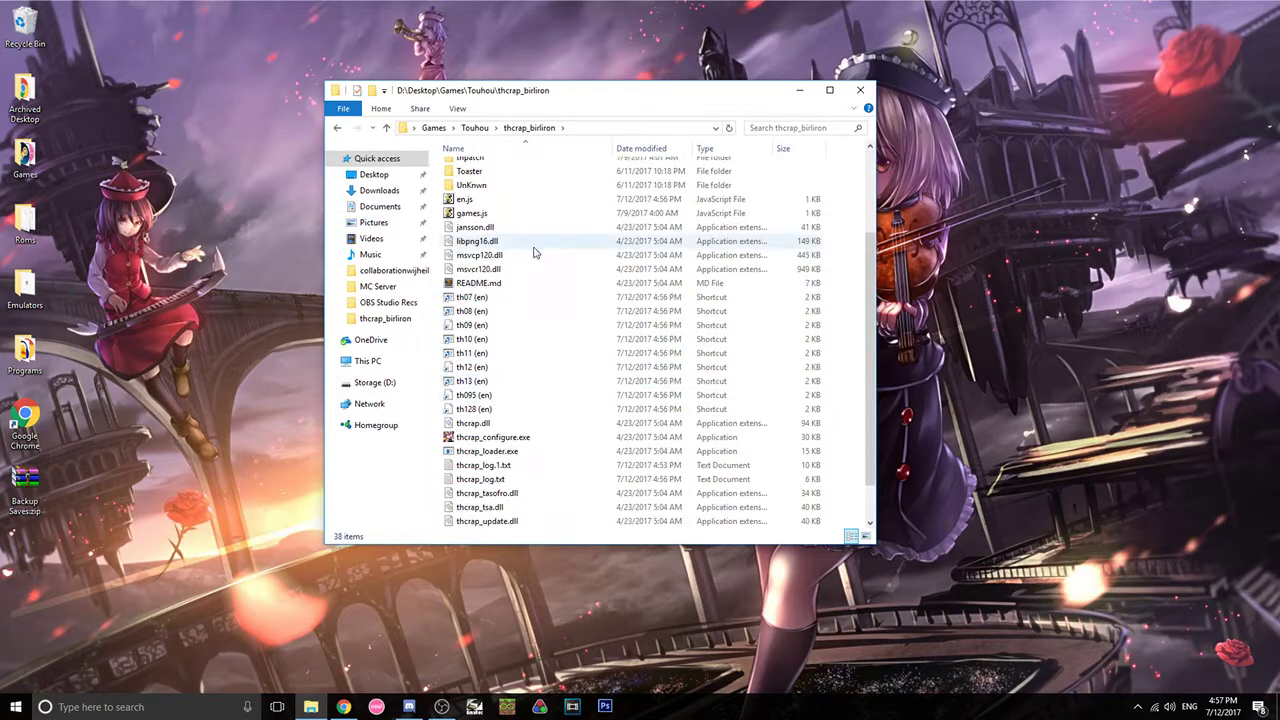
pyautogui.moveTo(838, 297); pyautogui.dragTo(838, 420)
# Step: Launch the English-patched Imperishable Night shortcut and centre its game window
pyautogui.click(850, 386)
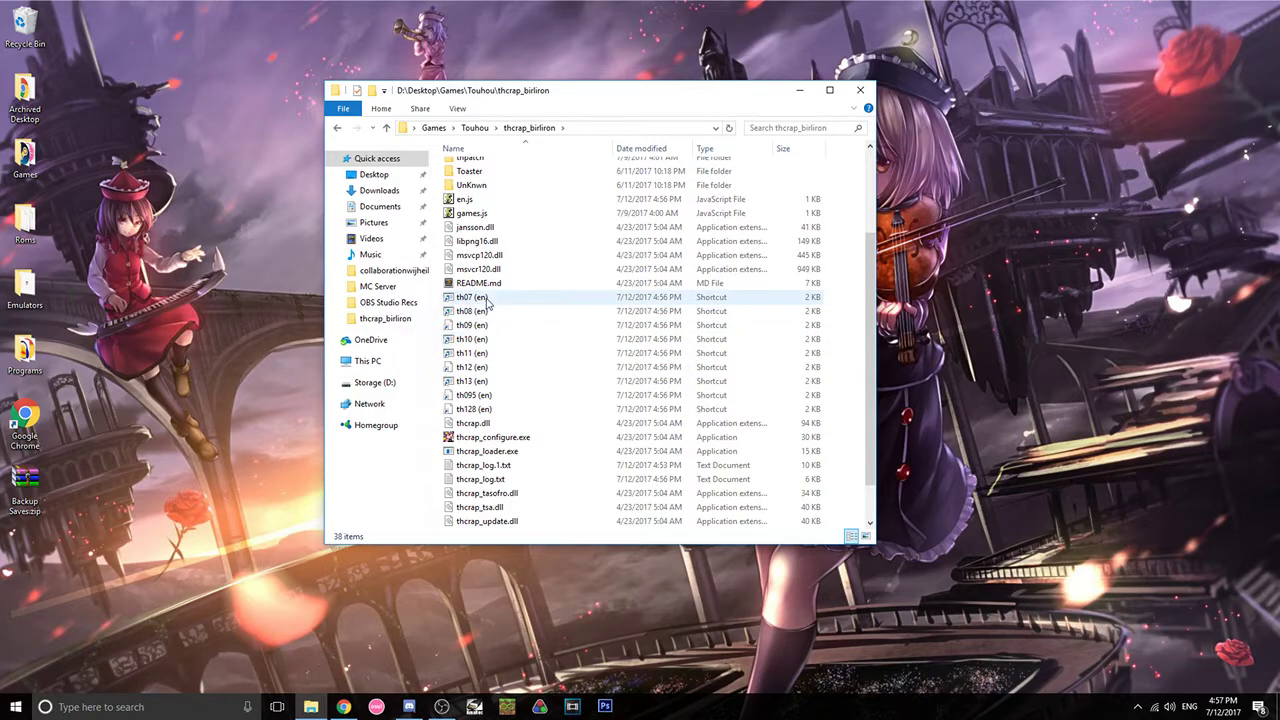
pyautogui.doubleClick(472, 298)
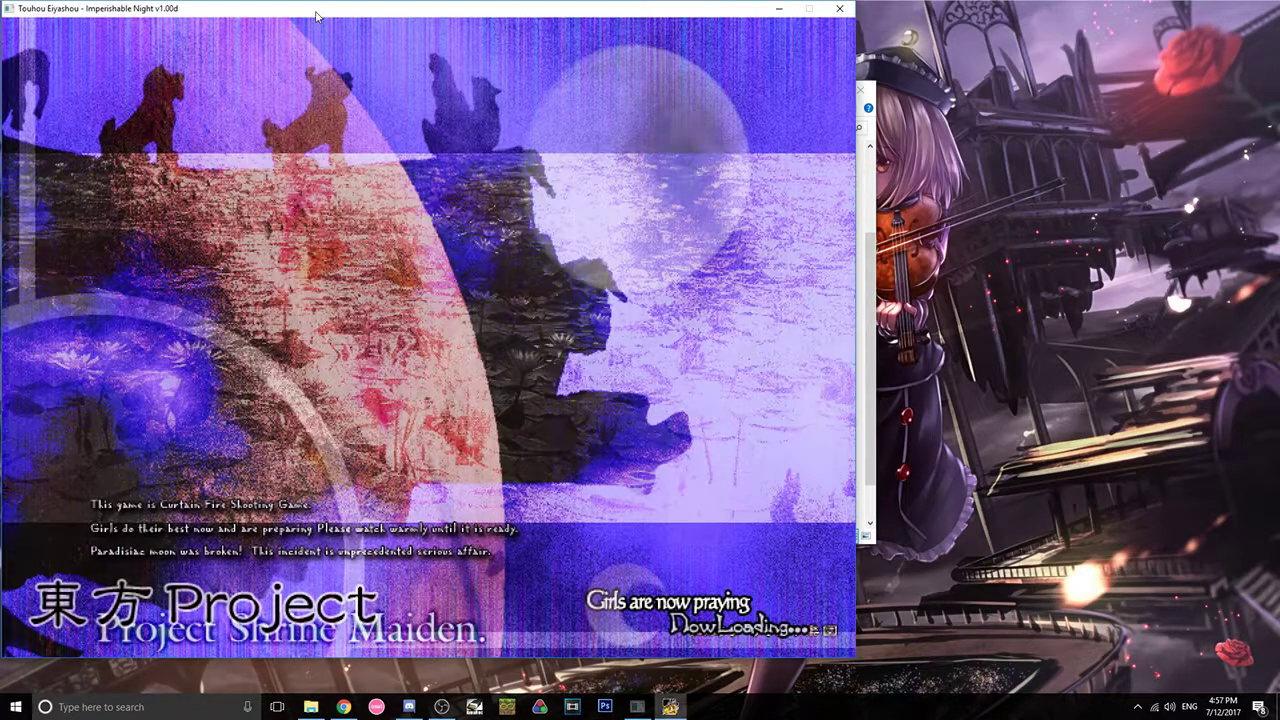
pyautogui.moveTo(315, 15); pyautogui.dragTo(487, 23)
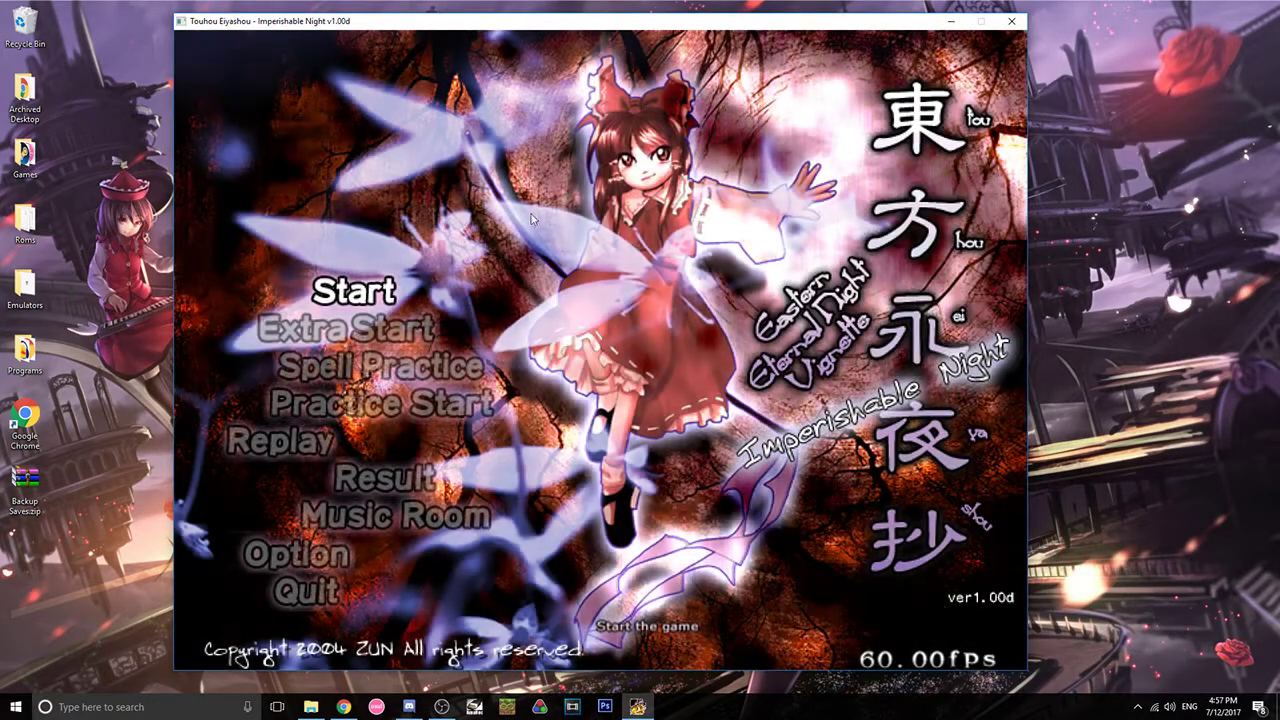
pyautogui.moveTo(307, 24)
pyautogui.mouseDown()
pyautogui.moveTo(384, 24)
pyautogui.moveTo(332, 20)
pyautogui.mouseUp()
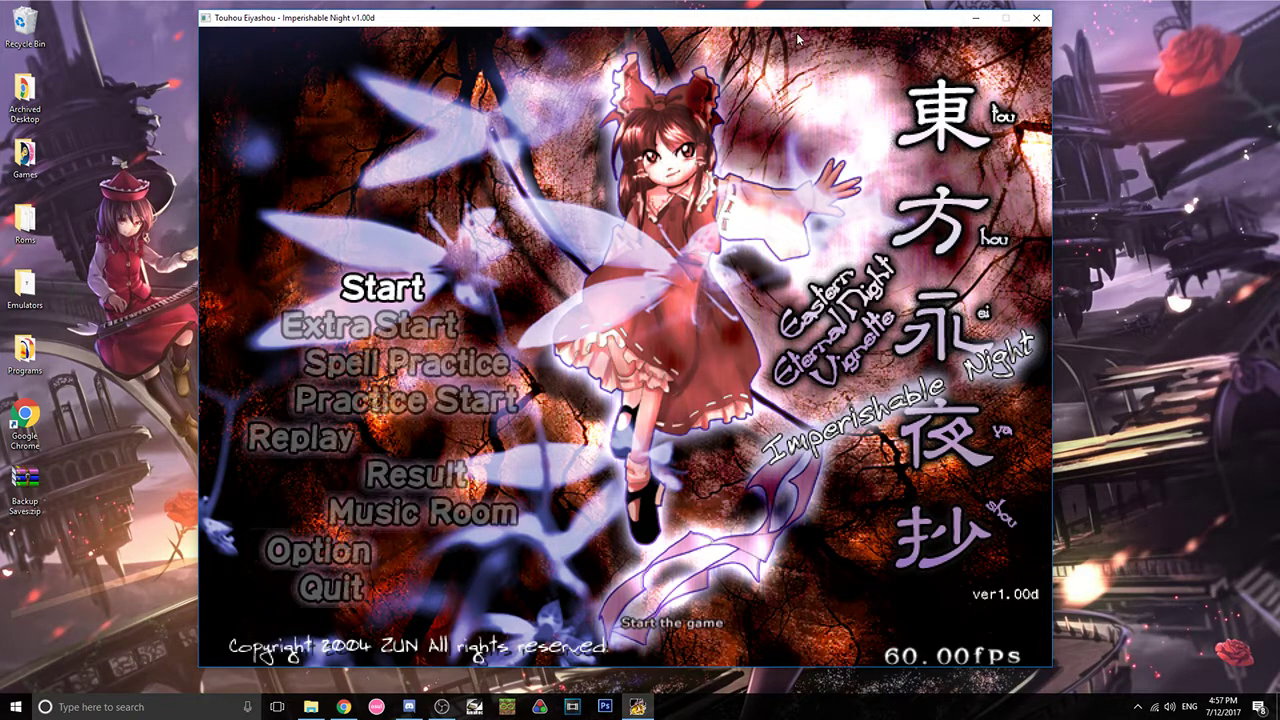
# Step: Browse the title menu through Option, Start, Practice Start, Replay and Music Room
pyautogui.press('Up')
pyautogui.press('Up')
pyautogui.press('Up')
pyautogui.press('Up')
pyautogui.press('Up')
pyautogui.press('Up')
pyautogui.press('Up')
pyautogui.press('Up')
pyautogui.press('Up')
pyautogui.press('Up')
pyautogui.press('Up')
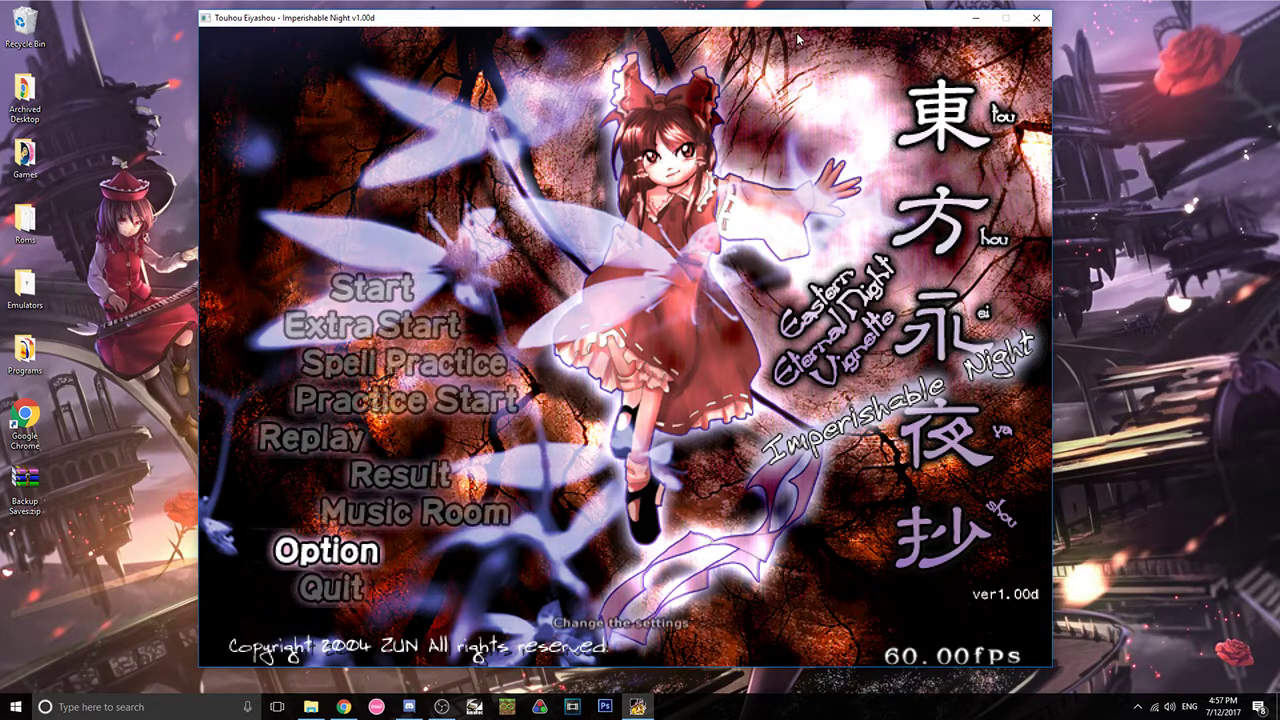
pyautogui.press('Up')
pyautogui.press('Up')
pyautogui.press('Up')
pyautogui.press('Up')
pyautogui.press('Up')
pyautogui.press('Up')
pyautogui.press('Up')
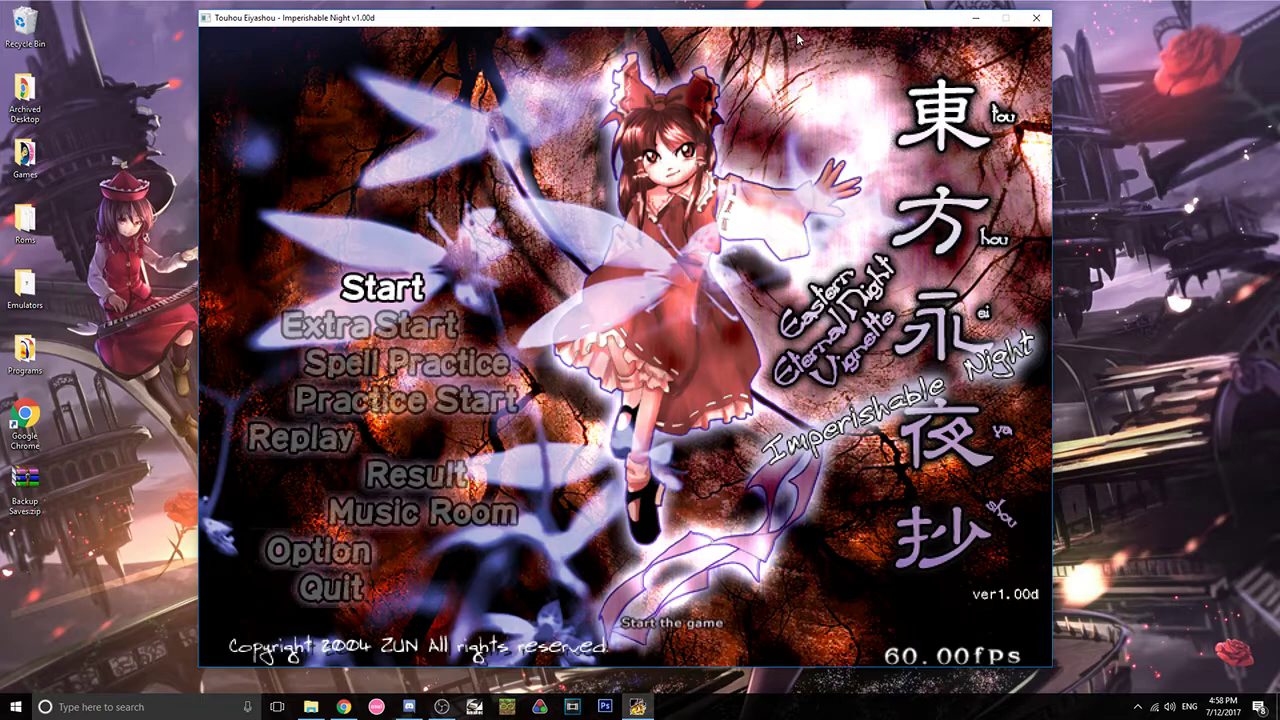
pyautogui.press('Down')
pyautogui.press('Down')
pyautogui.press('Down')
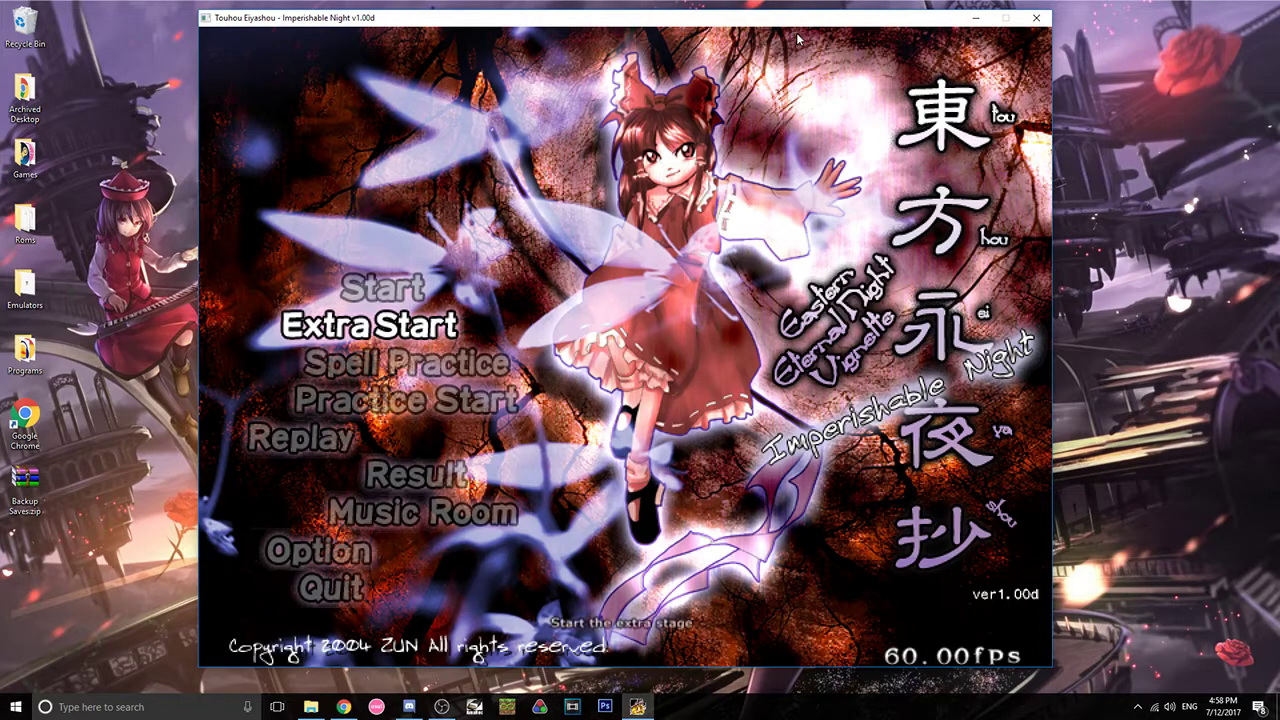
pyautogui.press('Down')
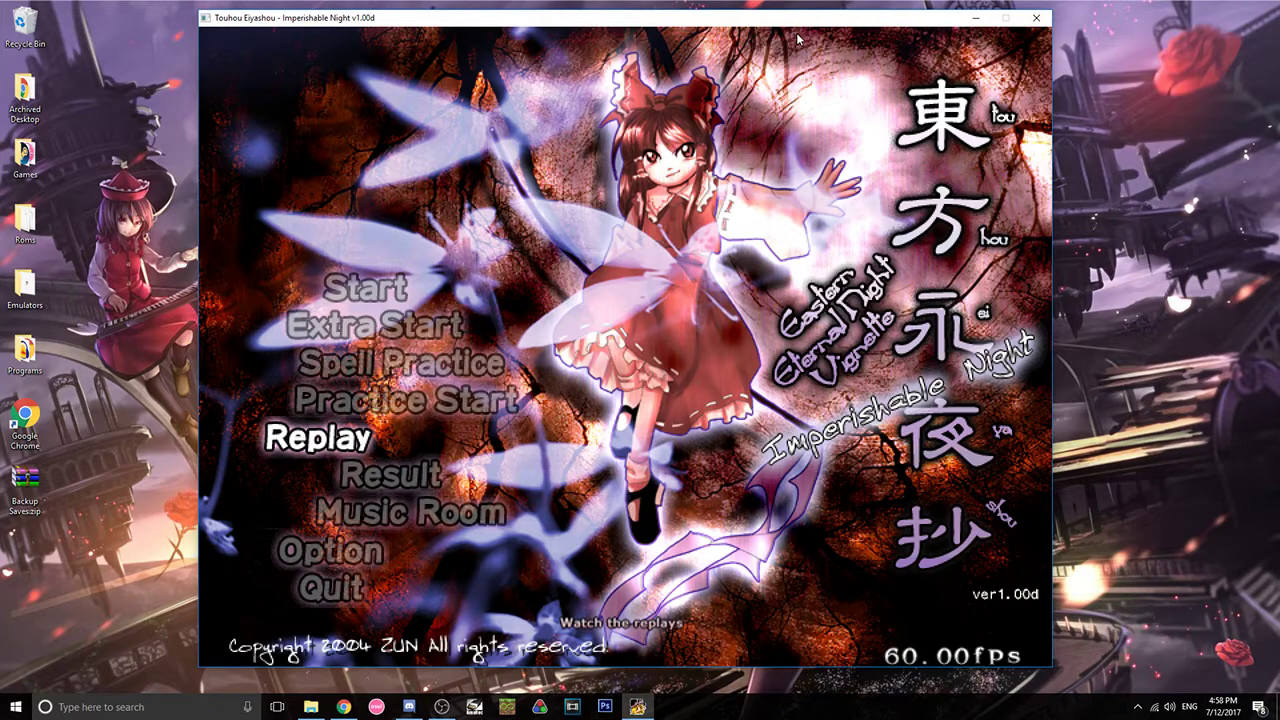
pyautogui.press('Up')
pyautogui.press('Up')
pyautogui.press('Up')
pyautogui.press('Up')
pyautogui.press('Down')
pyautogui.press('Down')
pyautogui.press('Down')
pyautogui.press('Down')
pyautogui.press('Down')
pyautogui.press('Down')
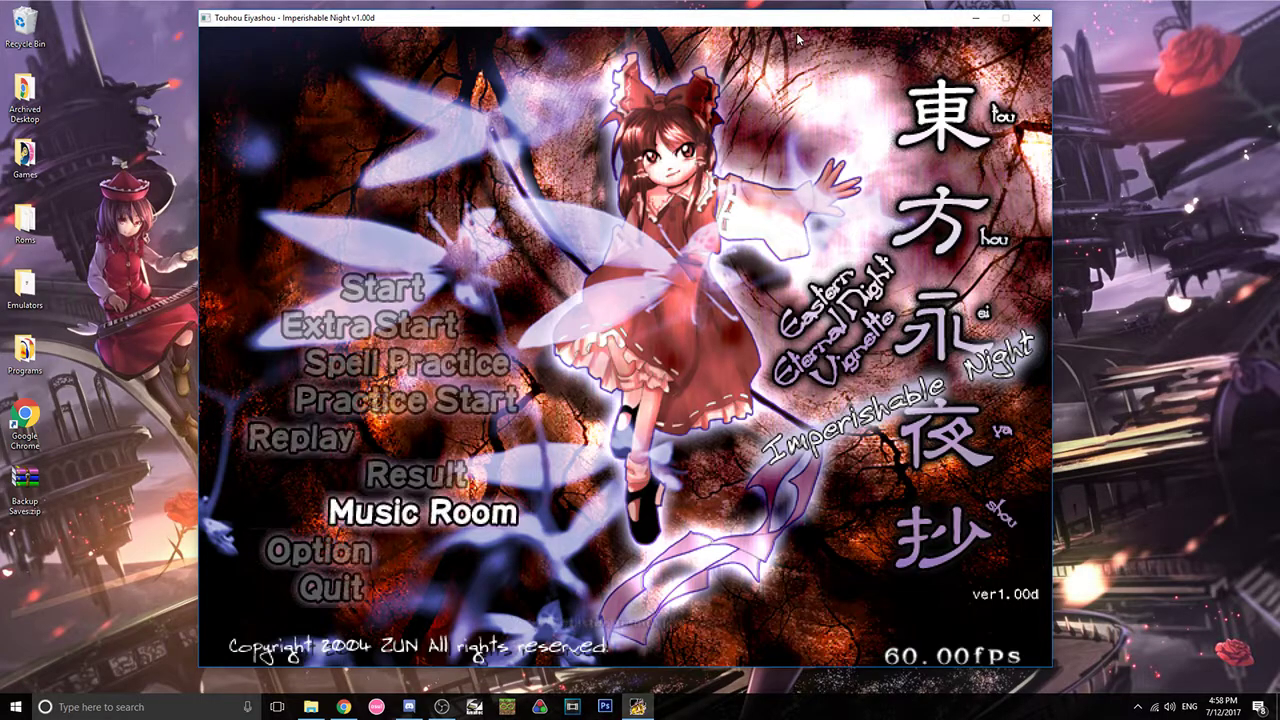
pyautogui.press('Up')
pyautogui.press('Up')
pyautogui.press('Up')
pyautogui.press('Up')
pyautogui.press('Up')
pyautogui.press('Up')
# Step: Close Imperishable Night and open the Touhou 7 - Perfect Cherry Blossom folder
pyautogui.click(1036, 17)
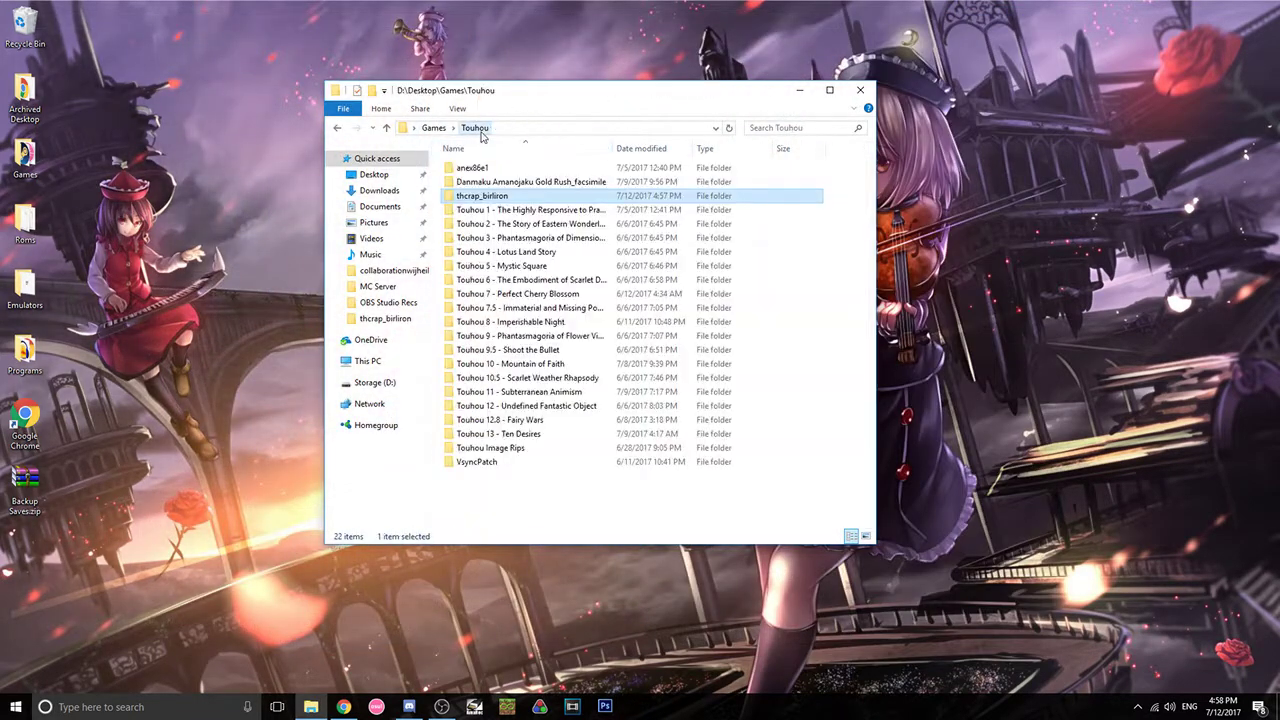
pyautogui.click(522, 322)
pyautogui.click(504, 296)
pyautogui.doubleClick(504, 296)
# Step: Run Perfect Cherry Blossom through vpatch.exe to difficulty select, back out, and close it
pyautogui.click(476, 365)
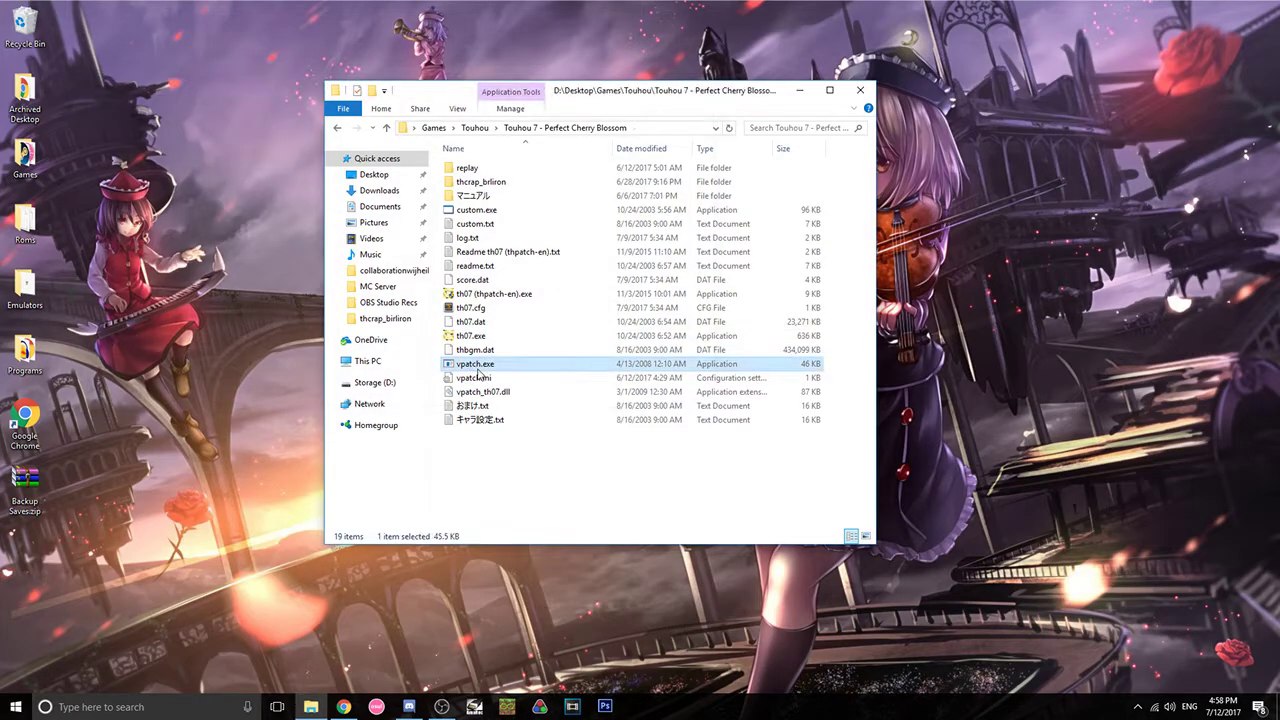
pyautogui.doubleClick(477, 366)
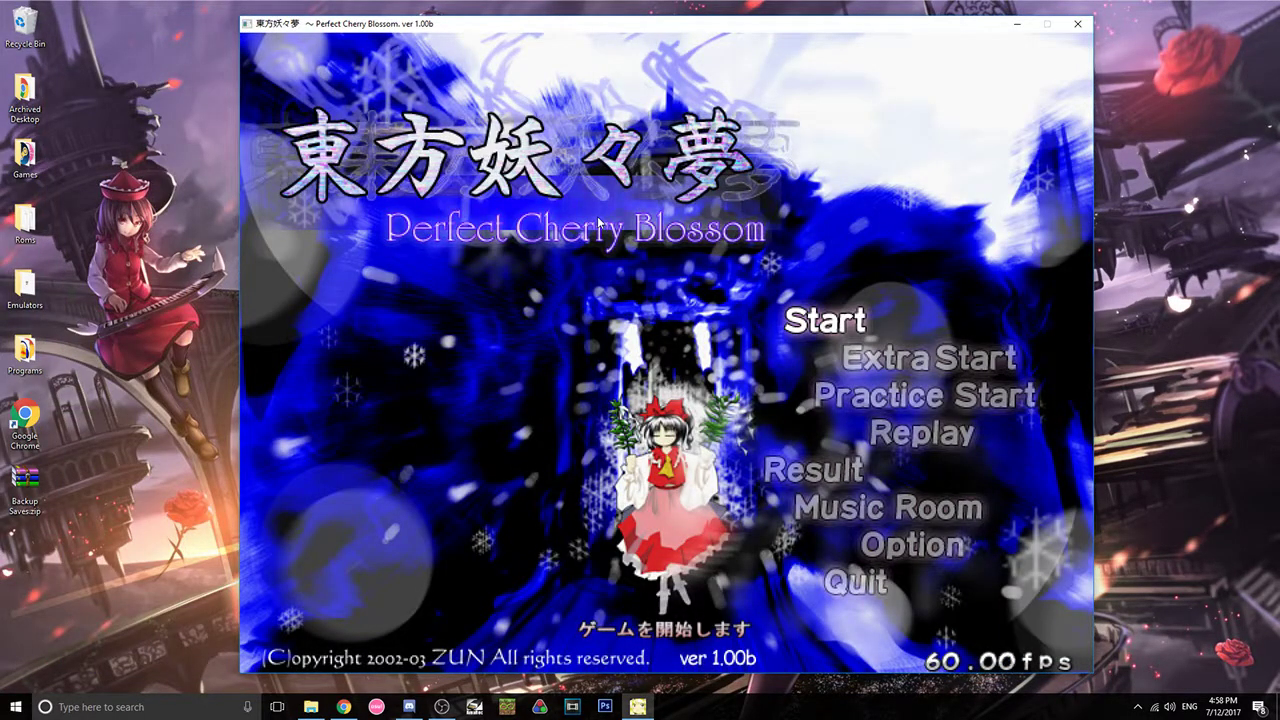
pyautogui.press('z')
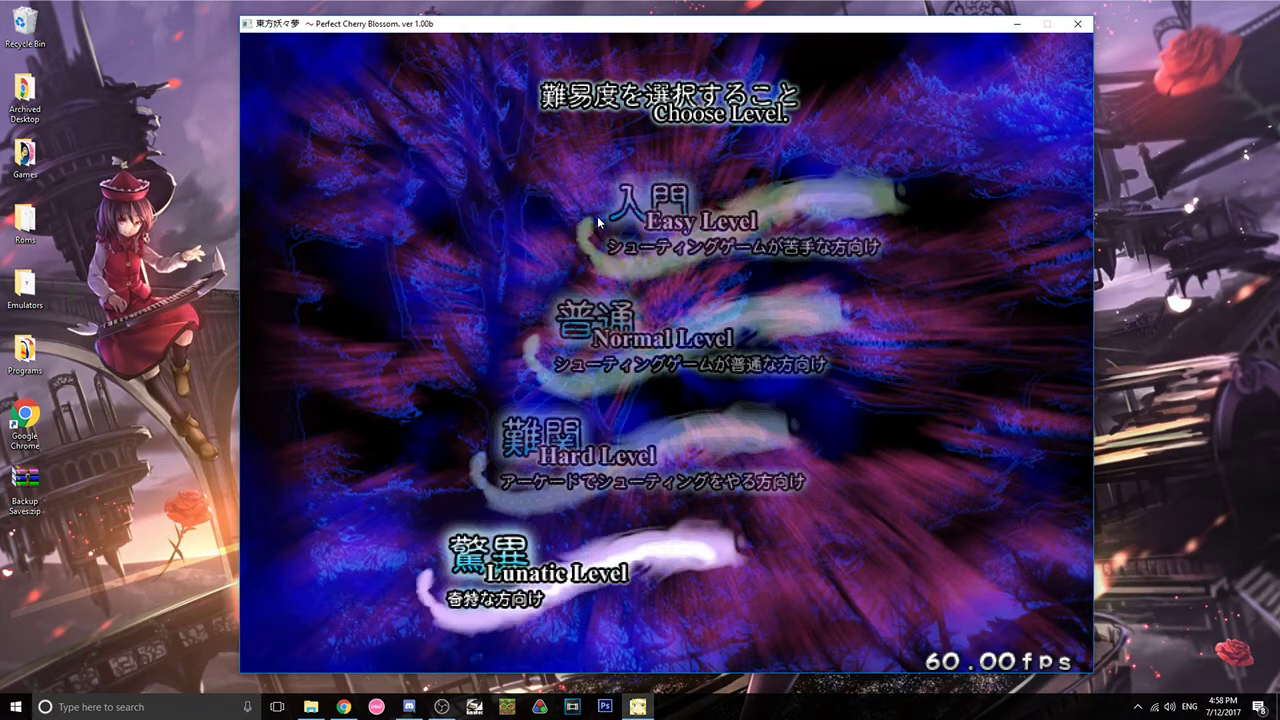
pyautogui.press('Up')
pyautogui.press('Up')
pyautogui.press('x')
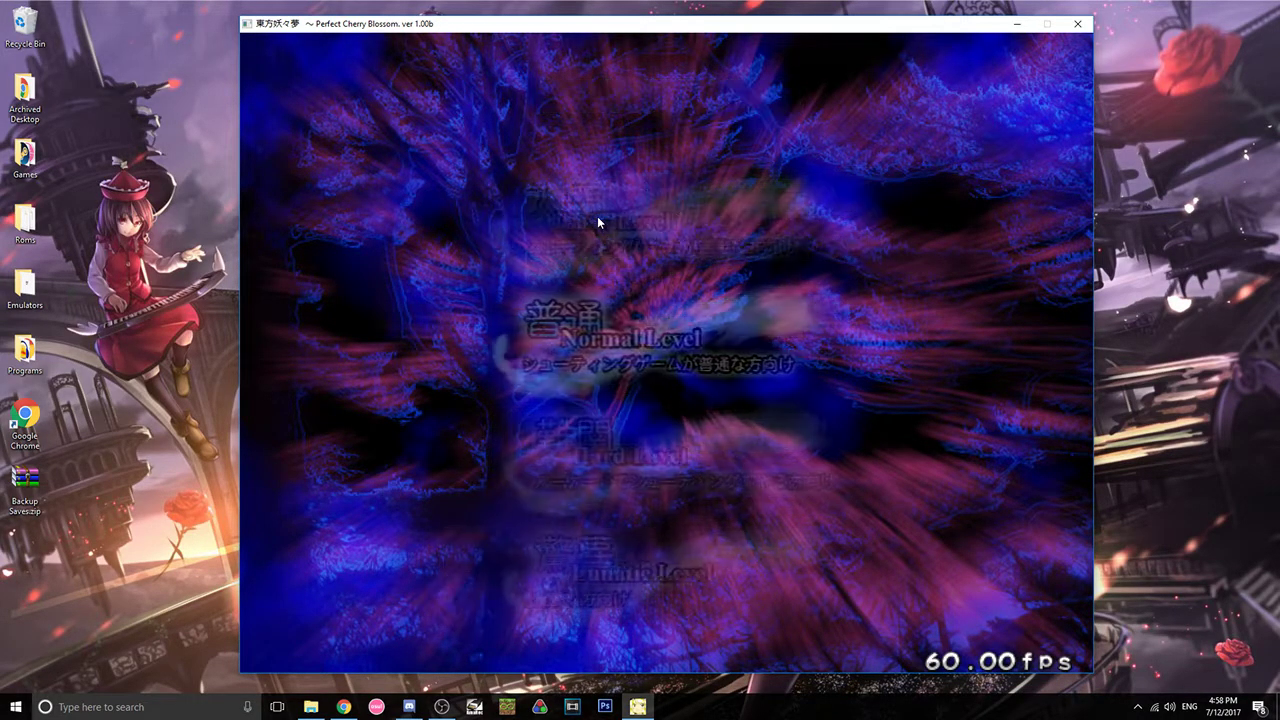
pyautogui.click(1075, 25)
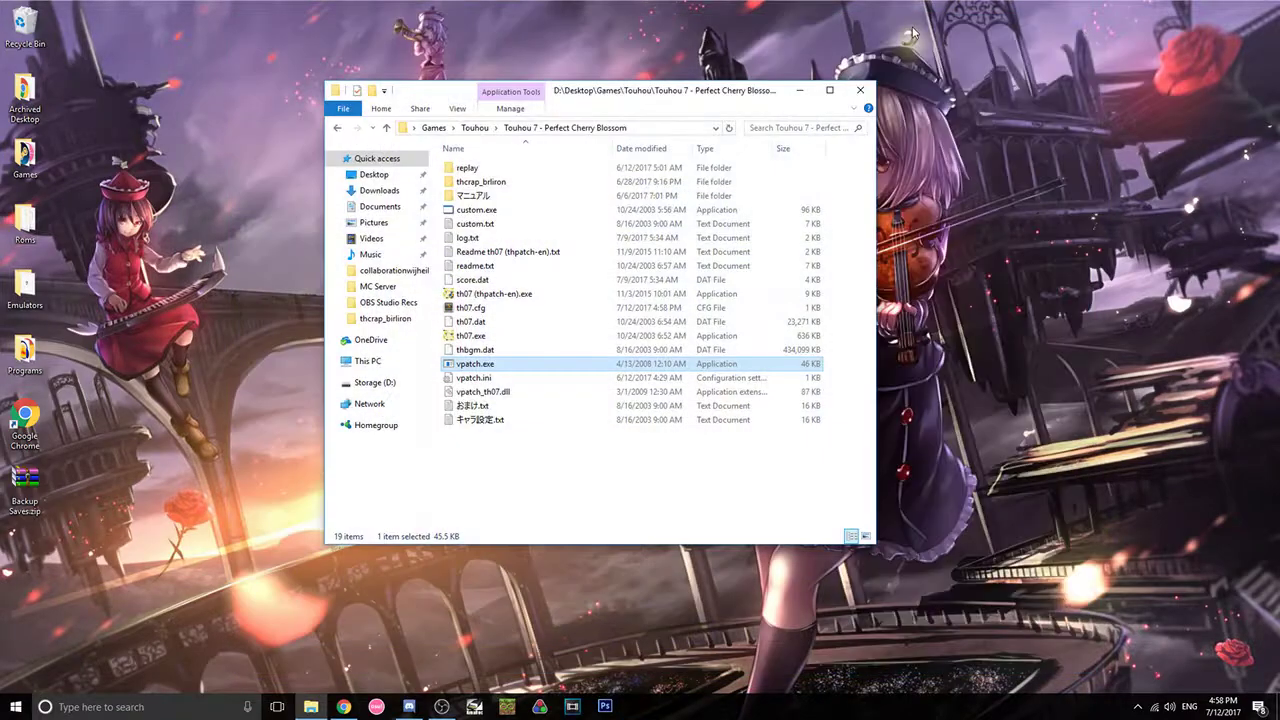